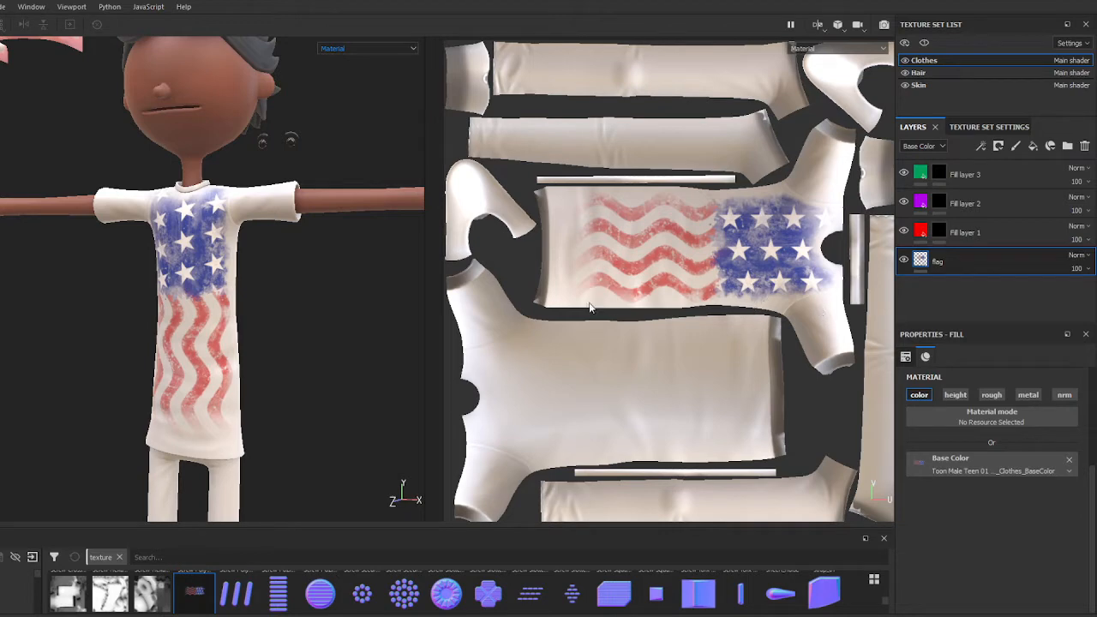
Step: Orbit the character to inspect the flag-textured shirt from several angles
left_click_drag(307, 308, 289, 318, "alt")
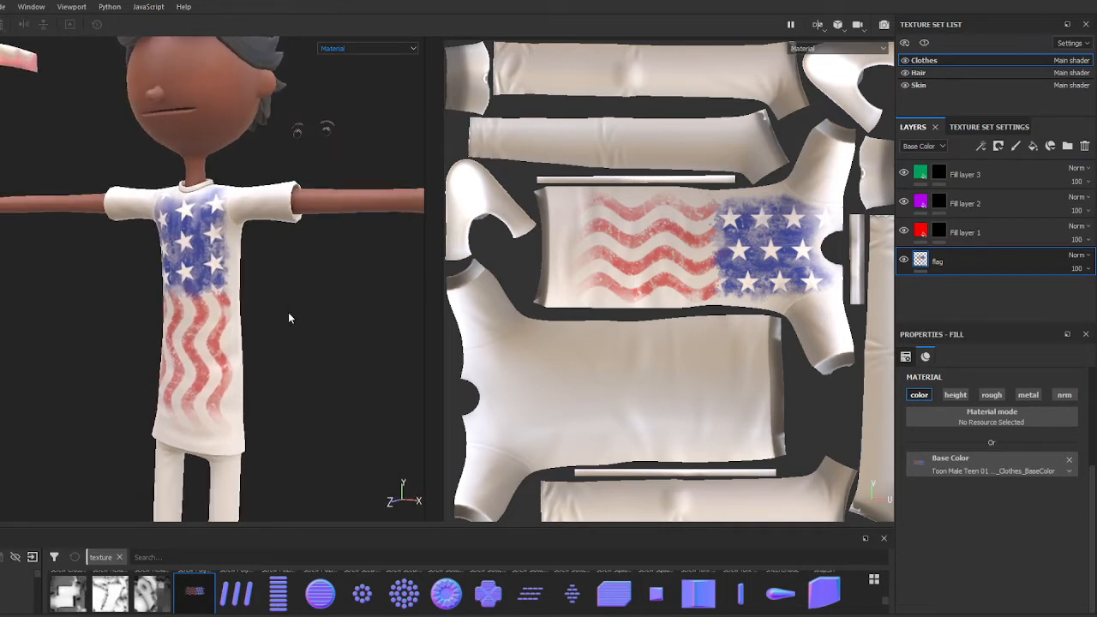
left_click_drag(299, 317, 317, 308, "alt")
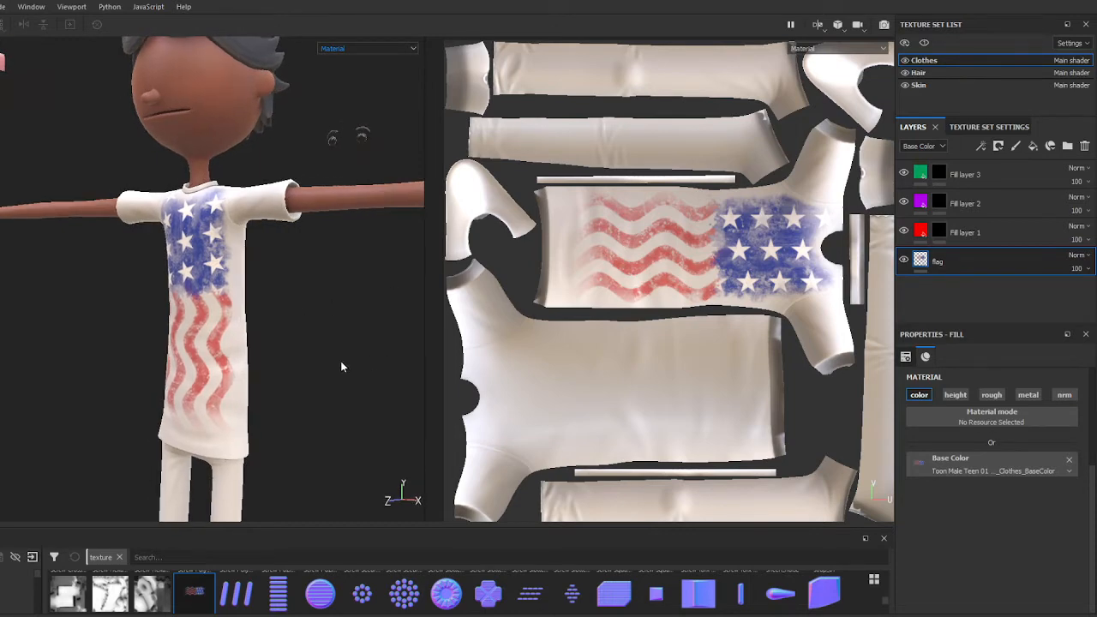
left_click_drag(340, 367, 336, 341, "alt")
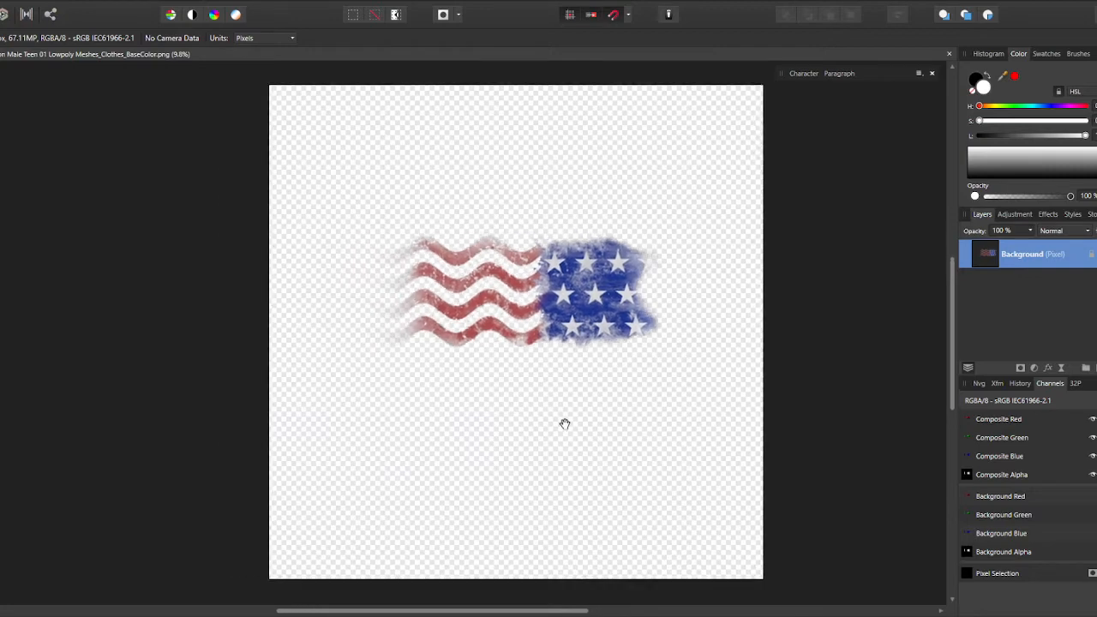
left_click_drag(563, 424, 545, 429)
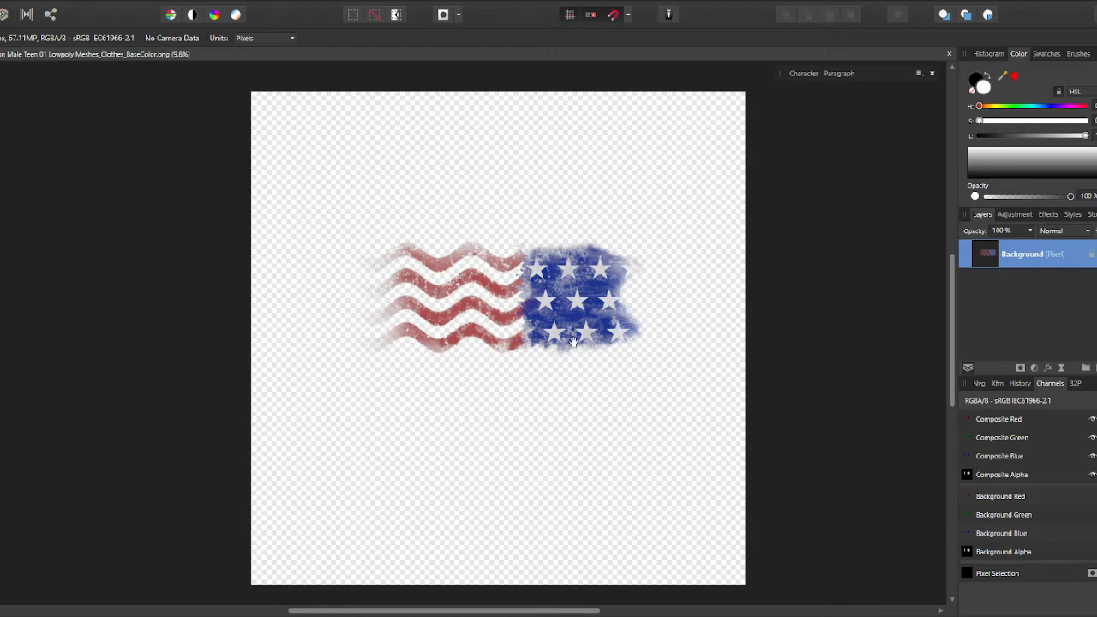
Step: Hide the flag image's three colour channels to view its alpha, restore them, and return to Painter
left_click(1093, 456)
left_click(1092, 437)
left_click(1093, 418)
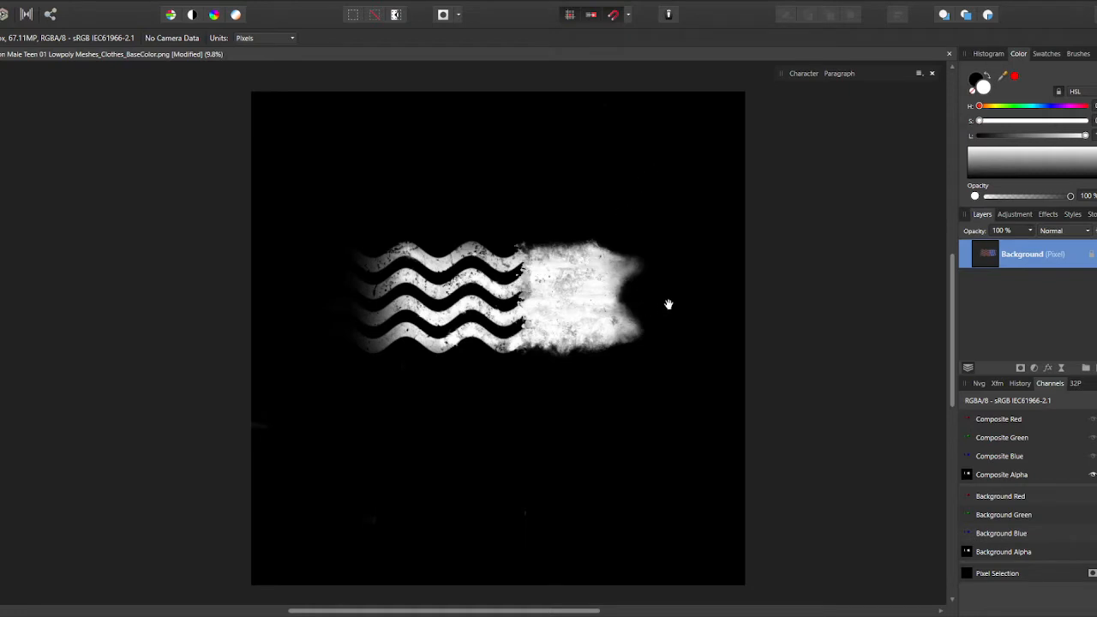
left_click(1093, 459)
left_click(1093, 437)
left_click(1092, 419)
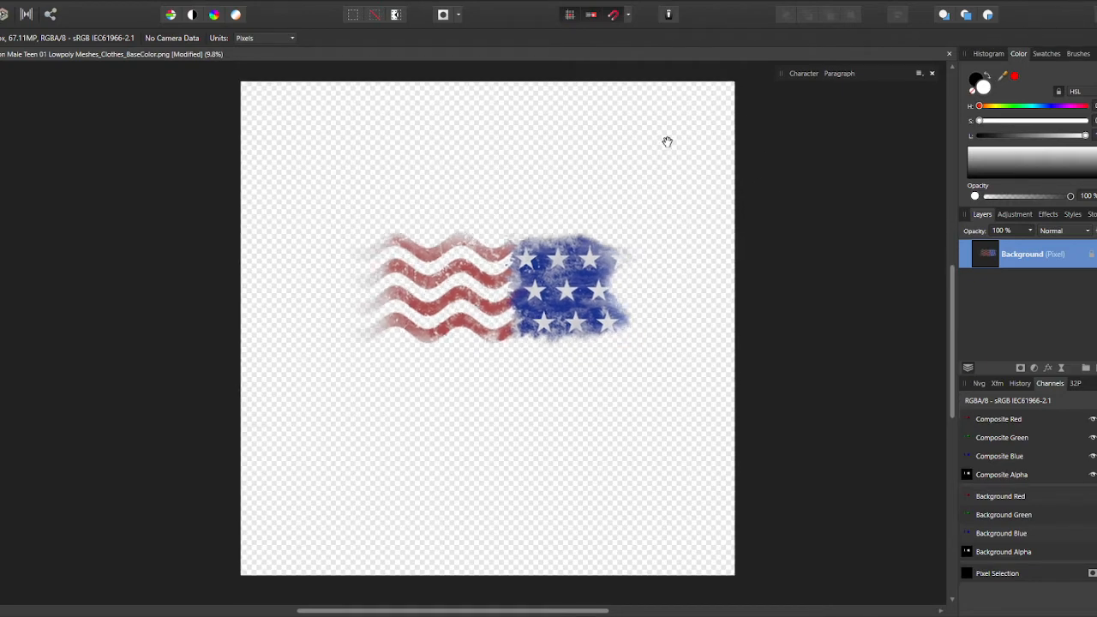
left_click_drag(690, 164, 676, 151)
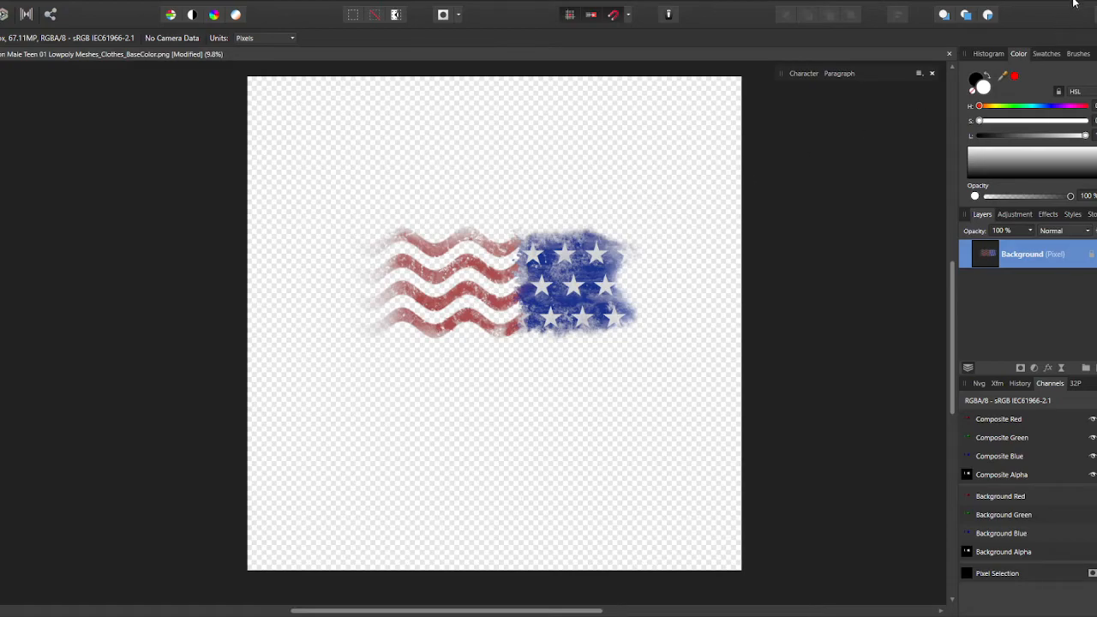
key("alt+Tab")
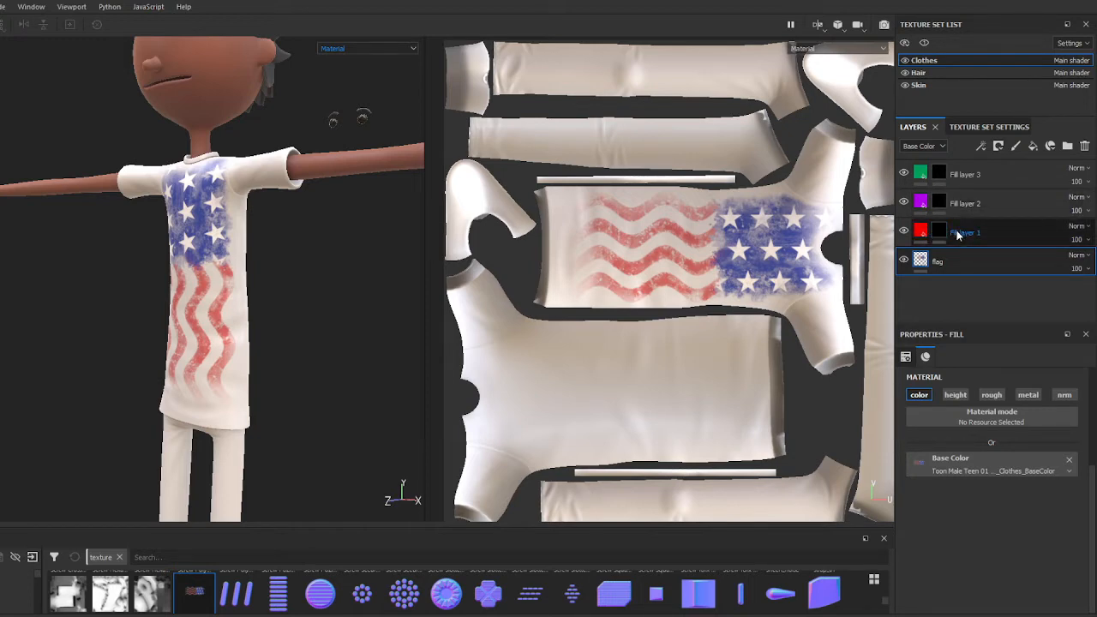
Step: Hide the flag layer, inspect Fill layers 1–3, and show the Clothes texture set's channel list
left_click(904, 261)
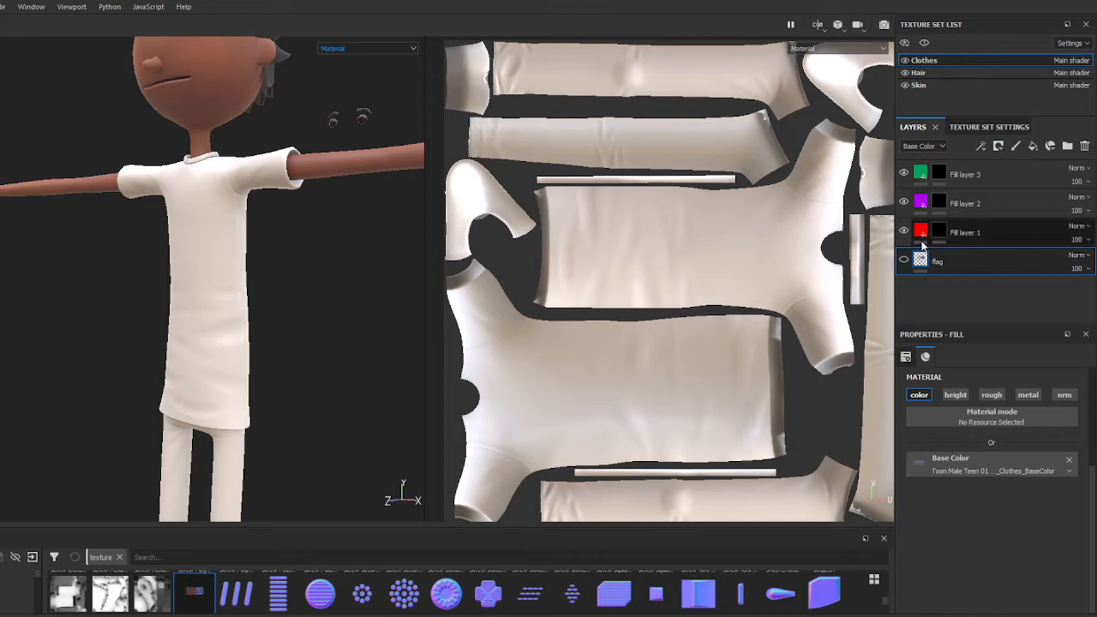
left_click(922, 231)
left_click(922, 203)
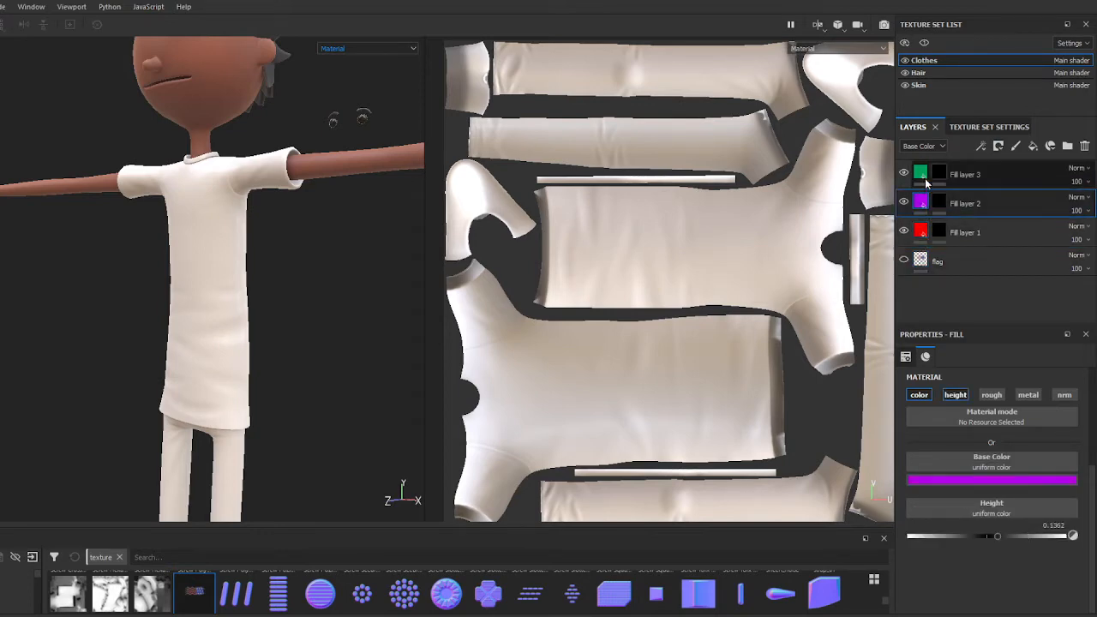
left_click(922, 175)
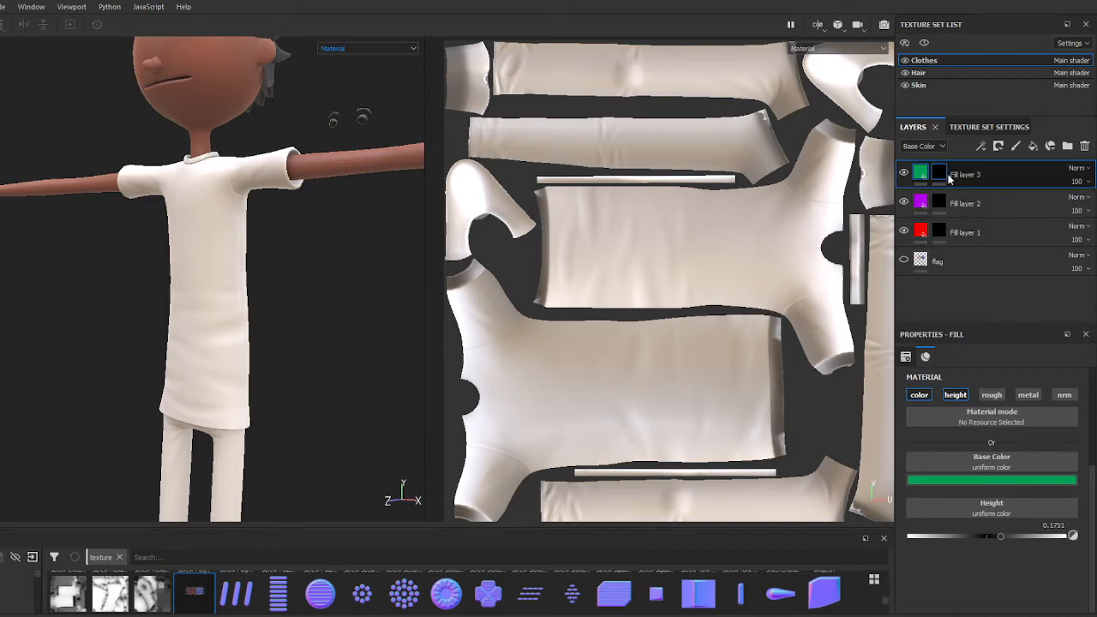
left_click(965, 125)
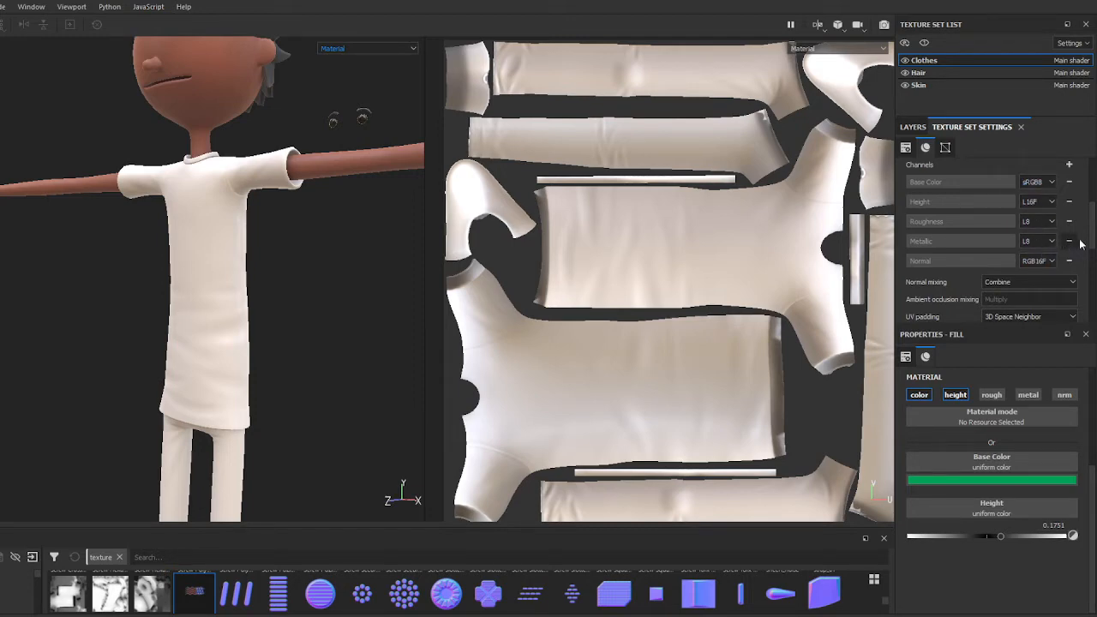
scroll(1082, 240, "up", 2)
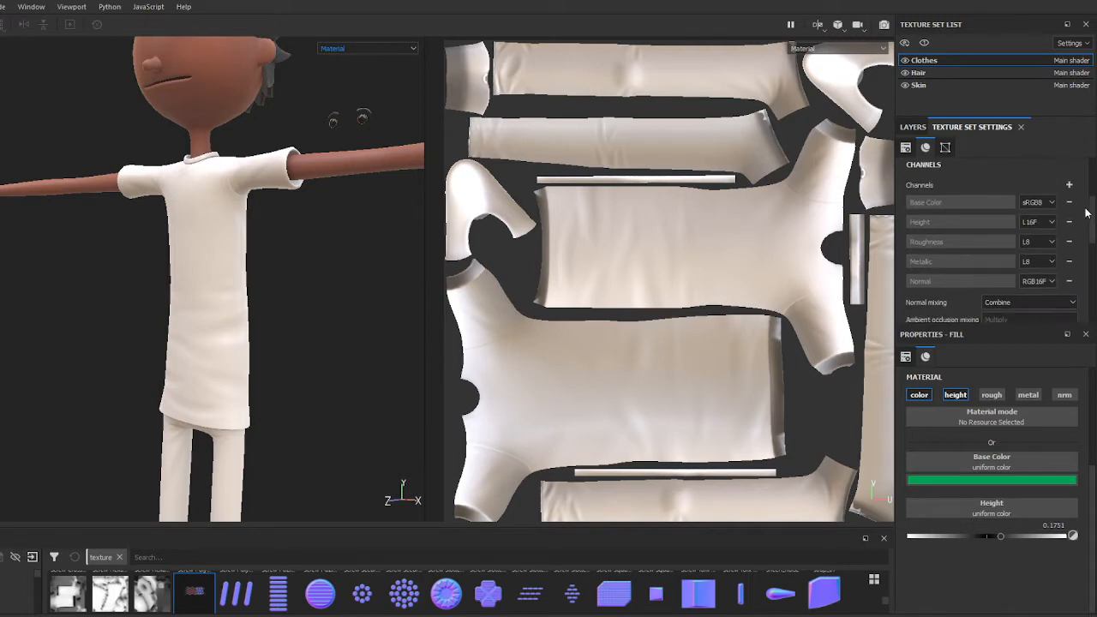
Step: Add an Opacity channel to the Clothes texture set
left_click(1069, 184)
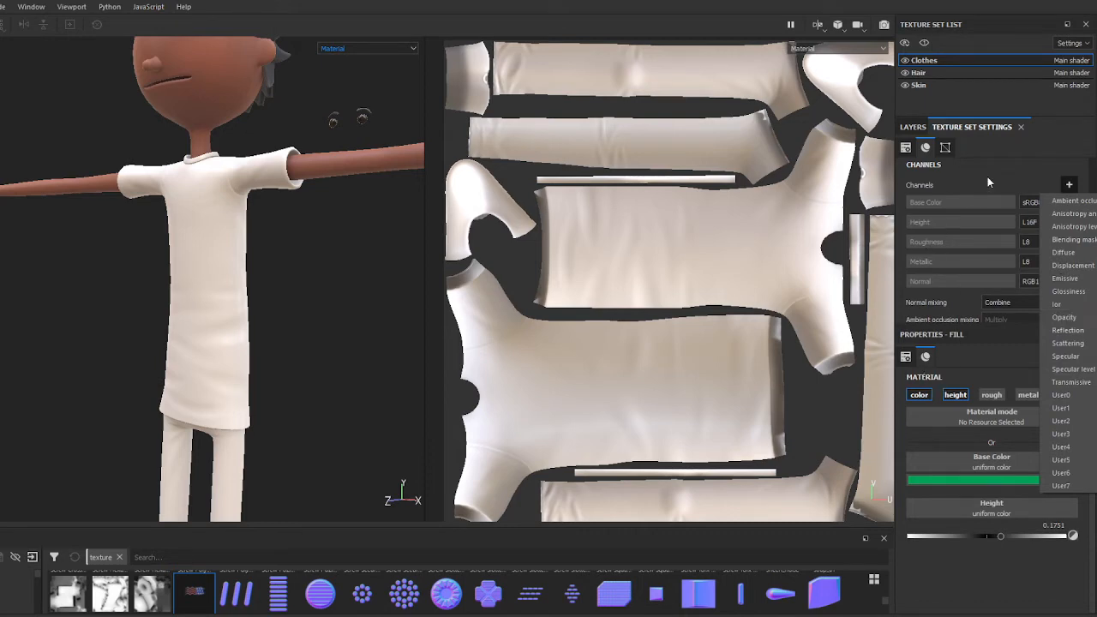
left_click(1069, 318)
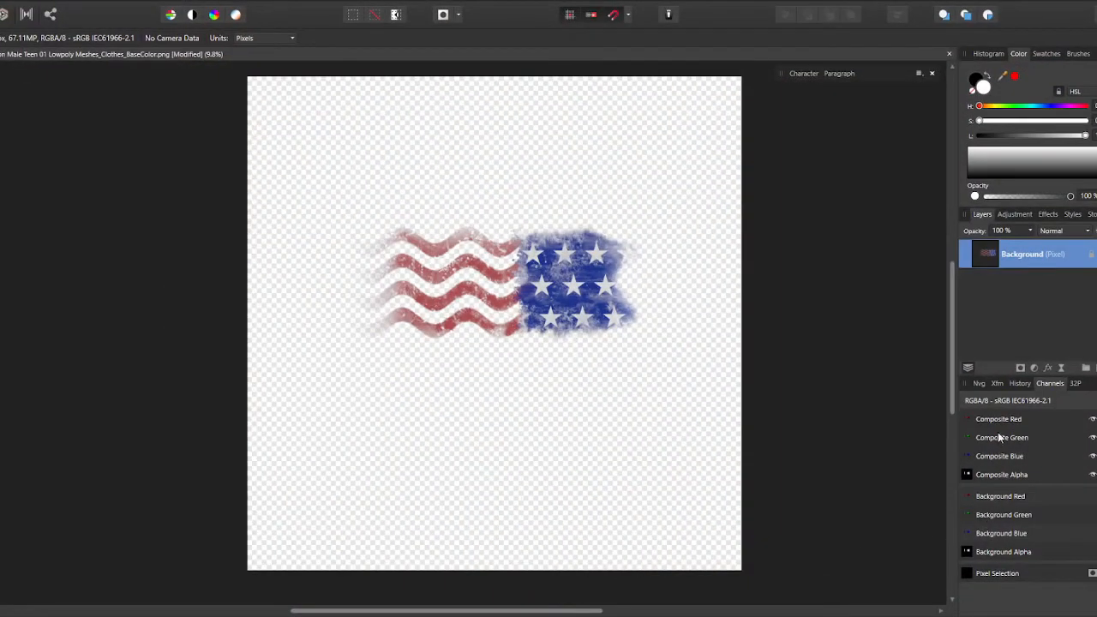
left_click(1092, 438)
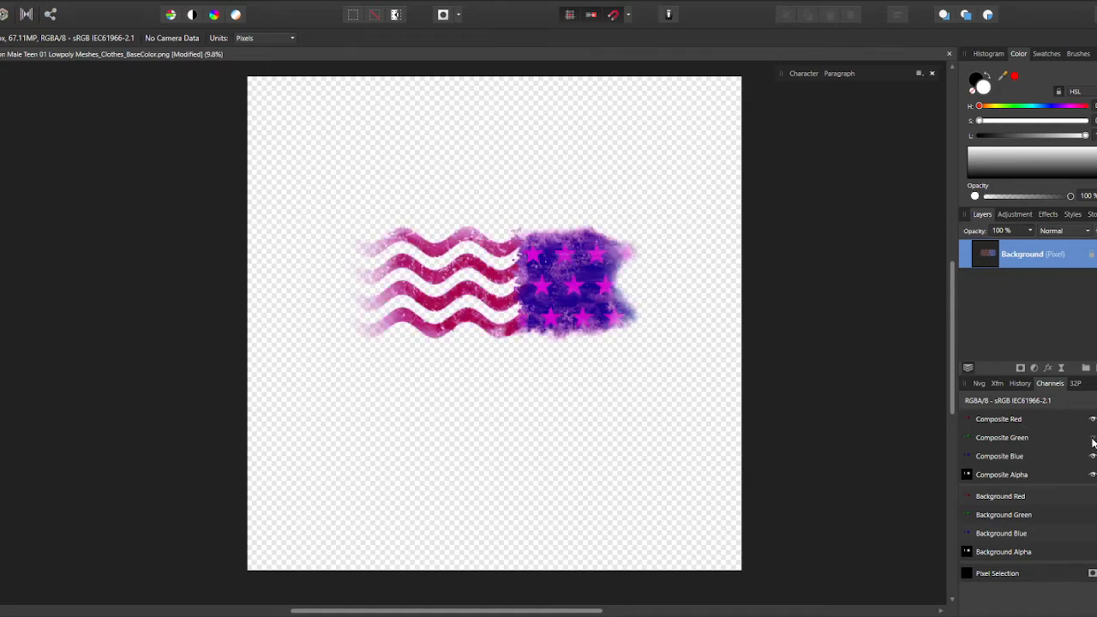
left_click(1092, 456)
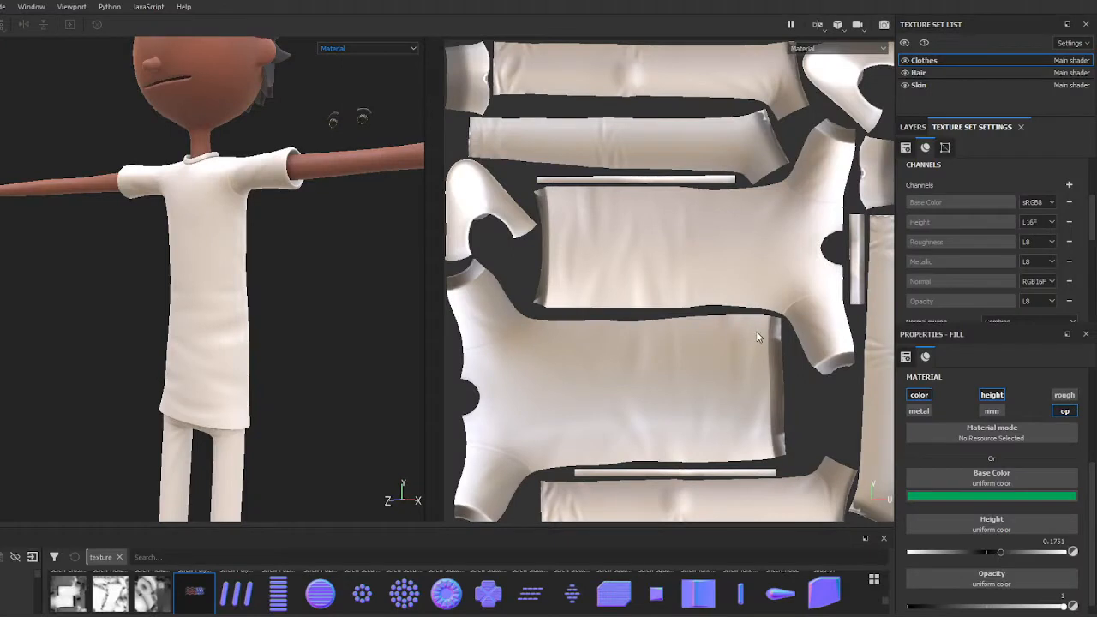
Step: Adjust the fill's channel buttons, then select the red Fill layer 1's mask for painting
left_click(929, 397)
left_click(1064, 413)
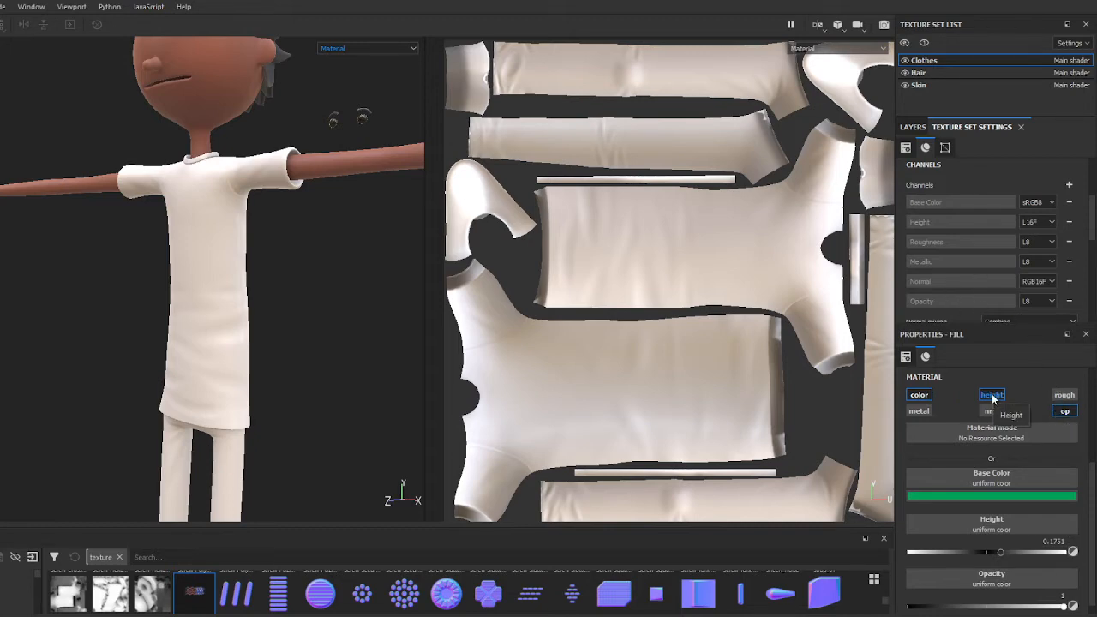
left_click(913, 126)
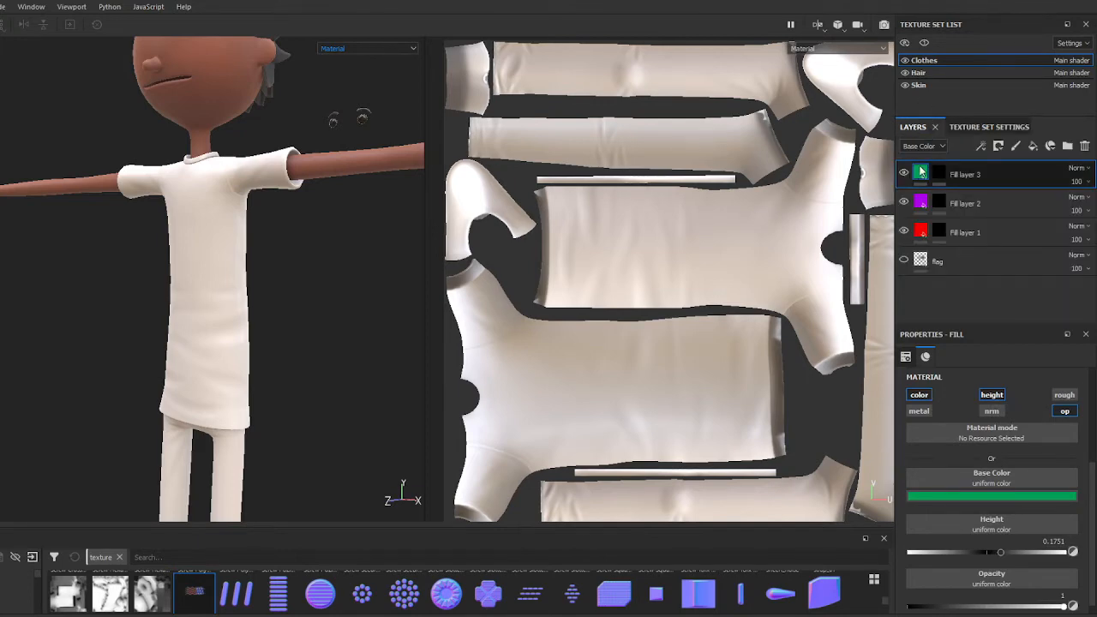
left_click(922, 232)
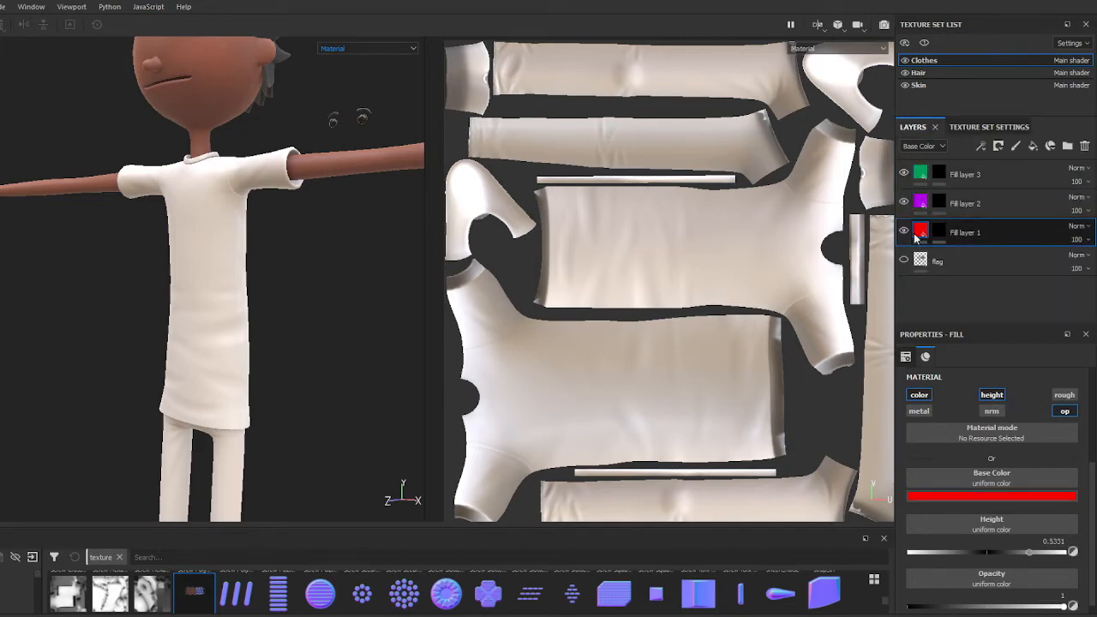
left_click(938, 232)
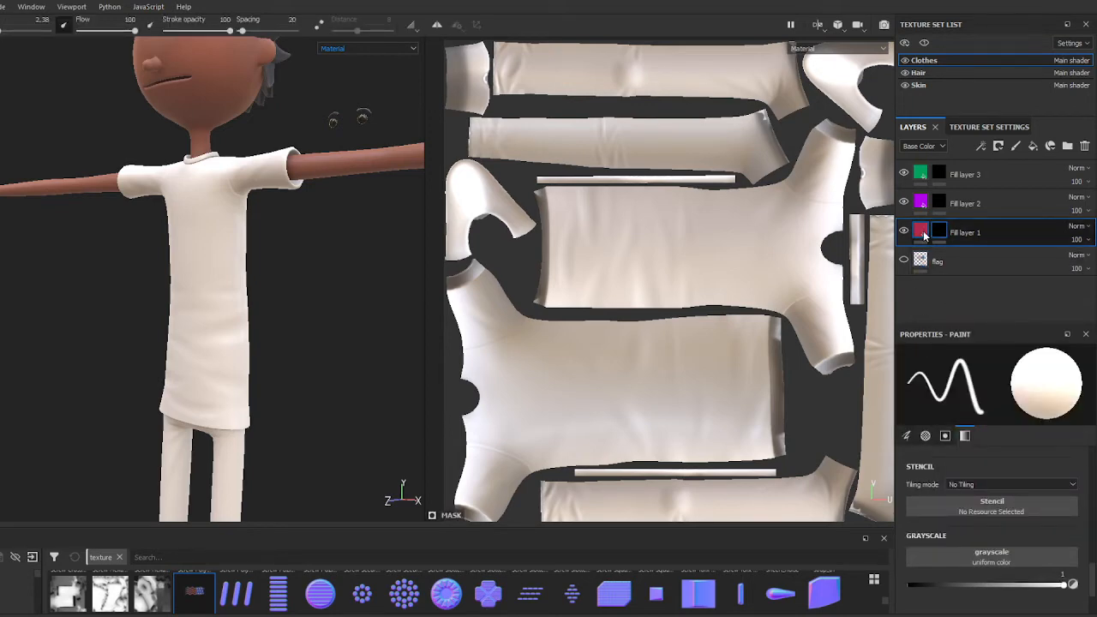
Step: Paint red 'Hi' lettering on the shirt's chest through Fill layer 1's mask
left_click_drag(306, 265, 241, 243, "alt")
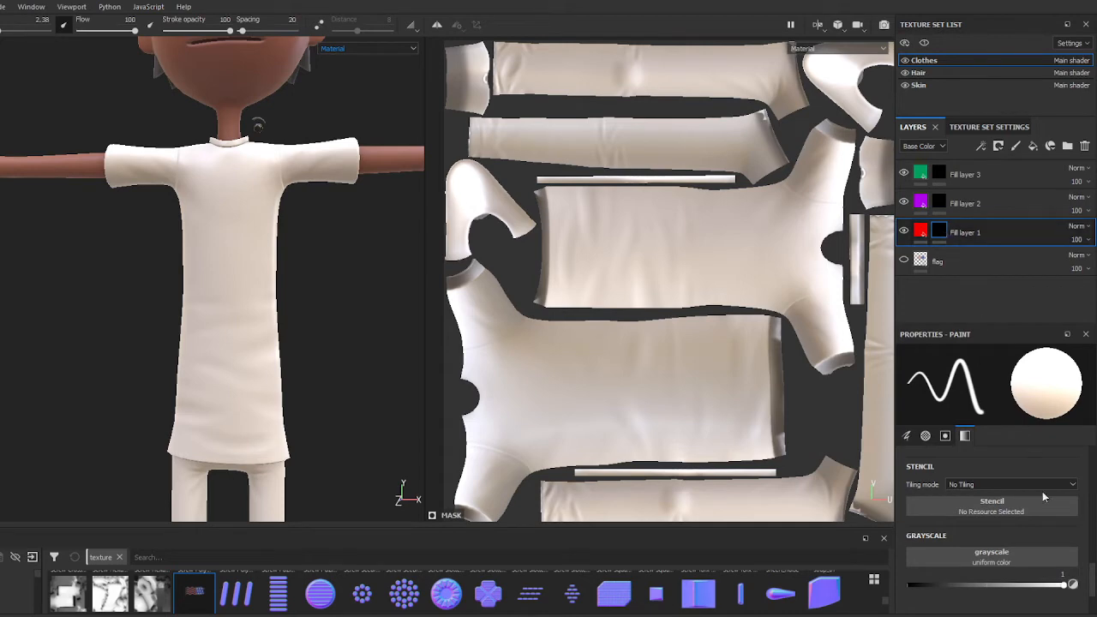
mouse_move(1063, 585)
left_mouse_down()
mouse_move(1029, 590)
mouse_move(1063, 585)
left_mouse_up()
mouse_move(208, 204)
left_mouse_down()
mouse_move(213, 248)
mouse_move(233, 223)
mouse_move(233, 247)
mouse_move(246, 247)
left_mouse_up()
left_click(245, 211)
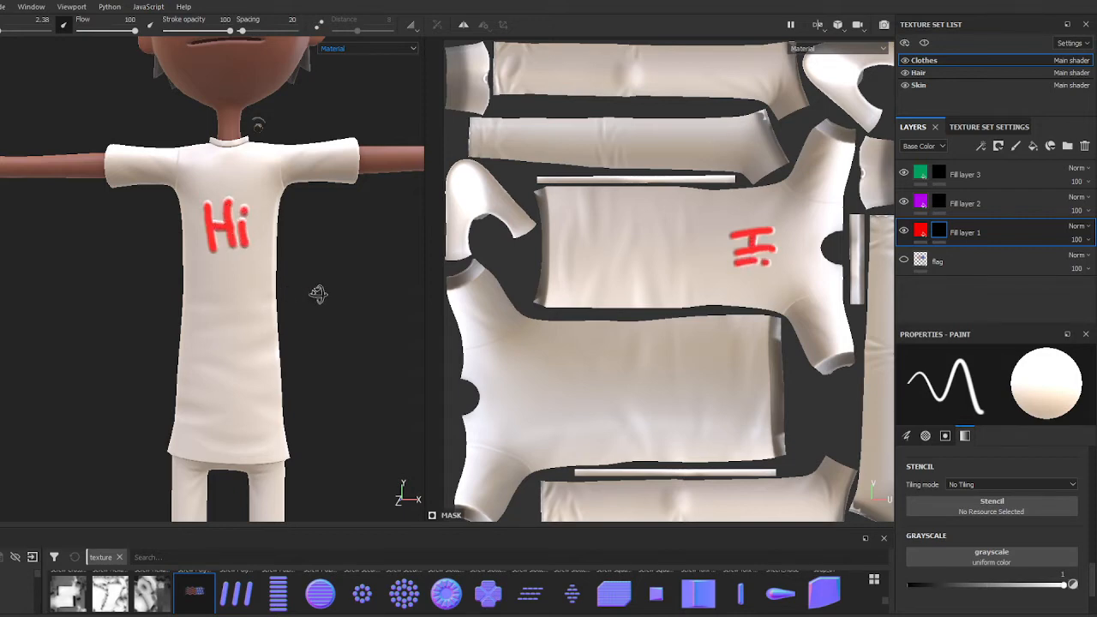
left_click_drag(291, 292, 249, 300, "alt")
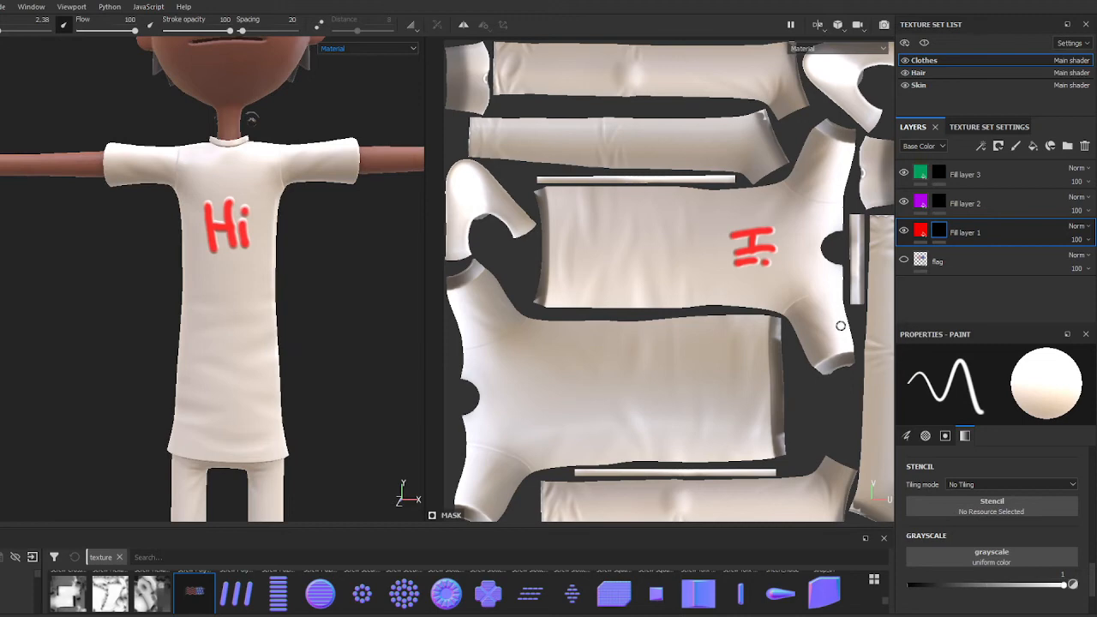
Step: Toggle Fill layer 1's colour and height channels off and on so the red Hi disappears and returns
left_click(921, 232)
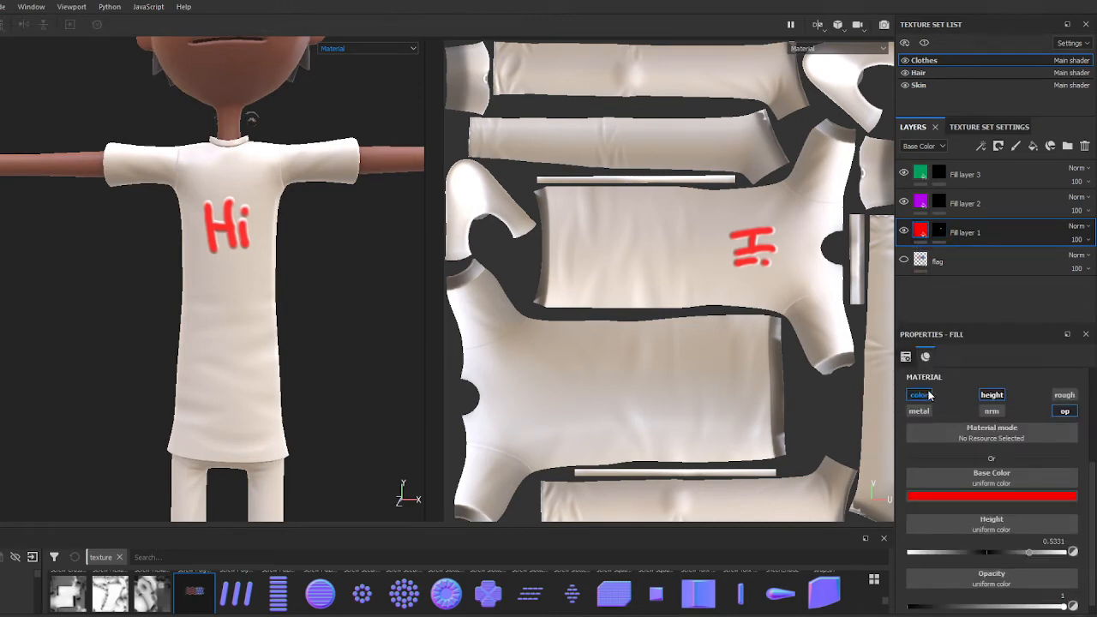
left_click(919, 395)
left_click(992, 395)
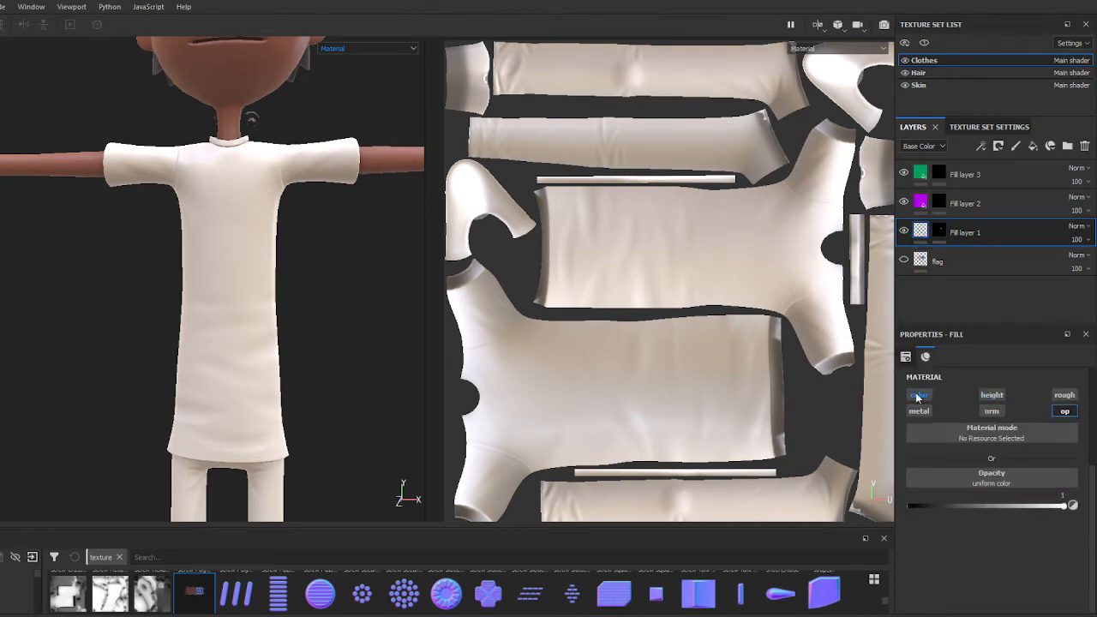
left_click(918, 395)
left_click(992, 396)
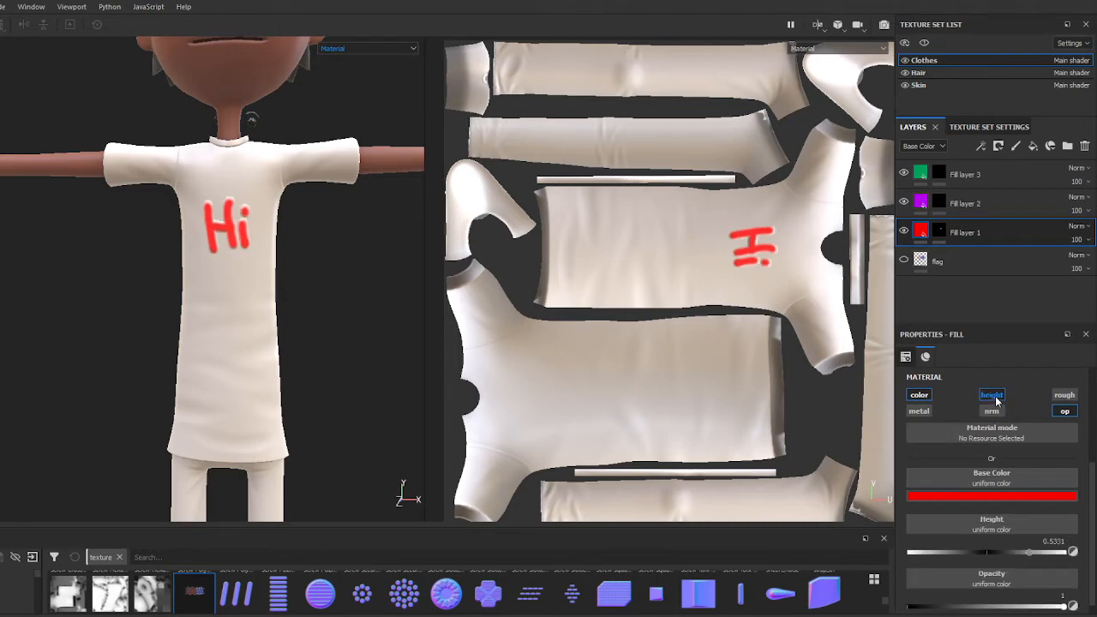
left_click(922, 395)
Step: Check the texture set's channels, then enable the opacity channel on the red Hi fill
left_click(977, 126)
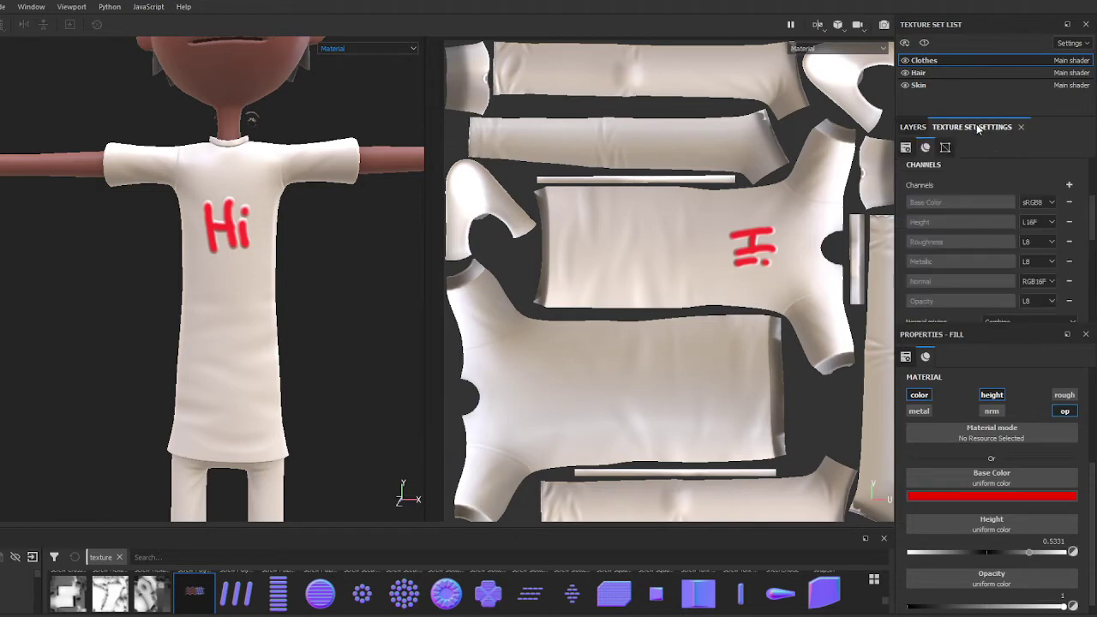
left_click(912, 127)
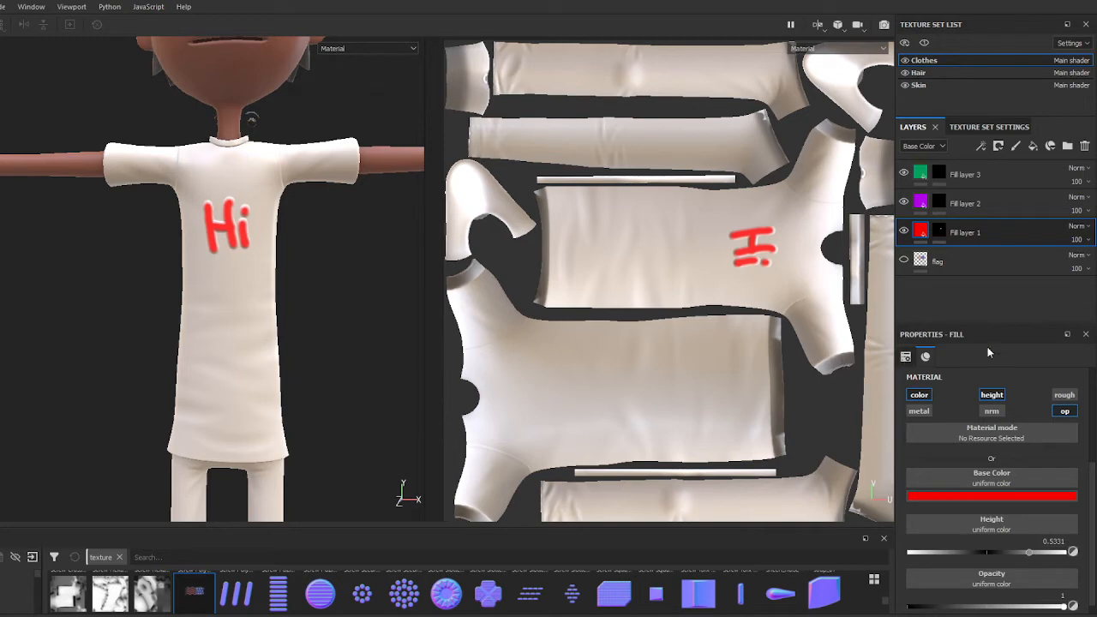
left_click(1063, 411)
Step: Display only the Base Color channel in the viewport and move in on the shirt
left_click(368, 48)
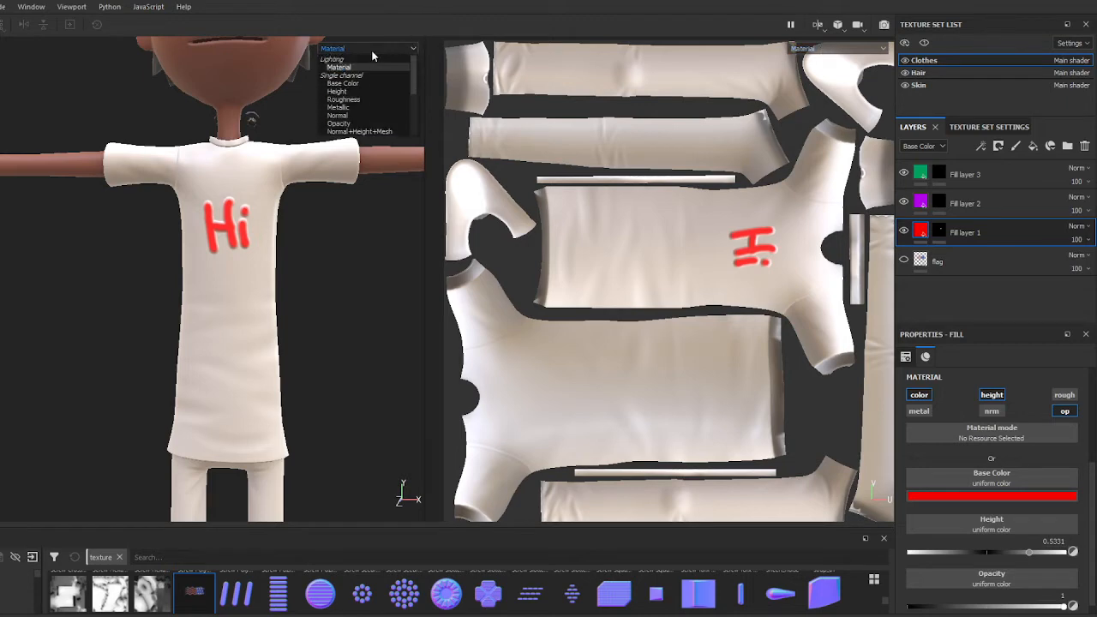
left_click(358, 82)
scroll(254, 273, "up", 3)
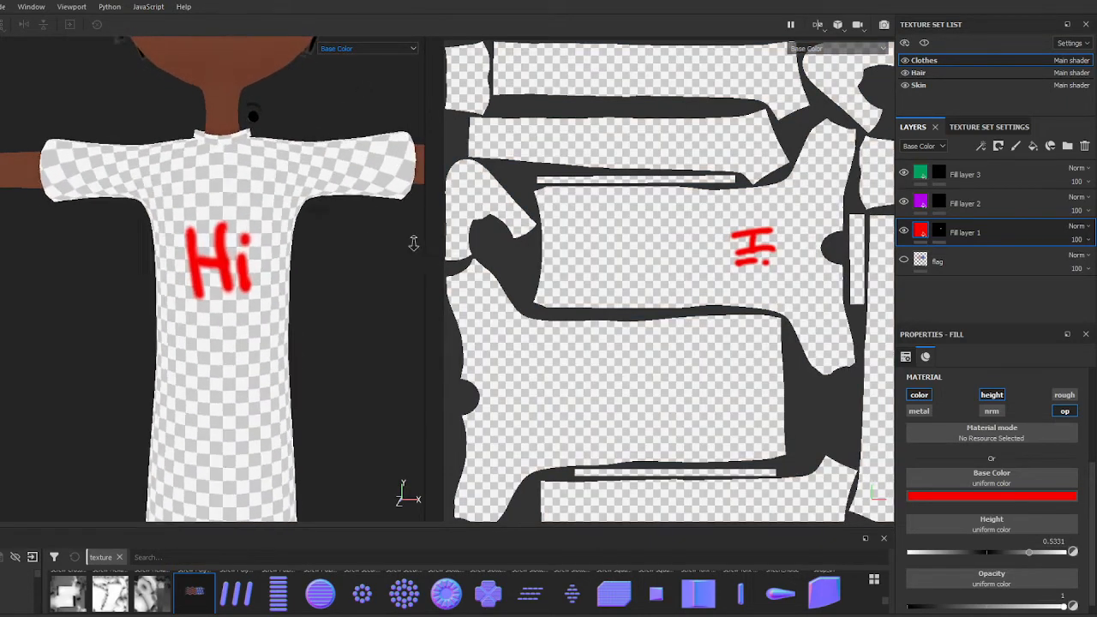
middle_click_drag(257, 257, 254, 273)
mouse_move(254, 273)
left_mouse_down("alt")
mouse_move(325, 282)
mouse_move(360, 308)
mouse_move(411, 308)
mouse_move(254, 269)
mouse_move(326, 287)
mouse_move(333, 274)
left_mouse_up("alt")
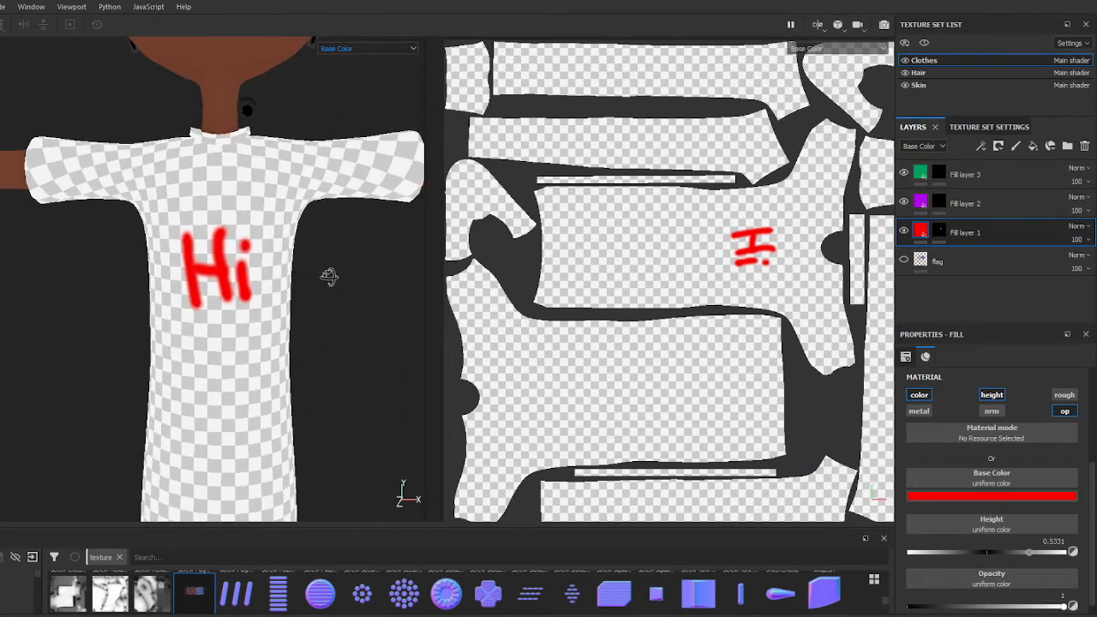
Step: Add a colour-only fill layer above flag and set its colour to blue
left_click(956, 267)
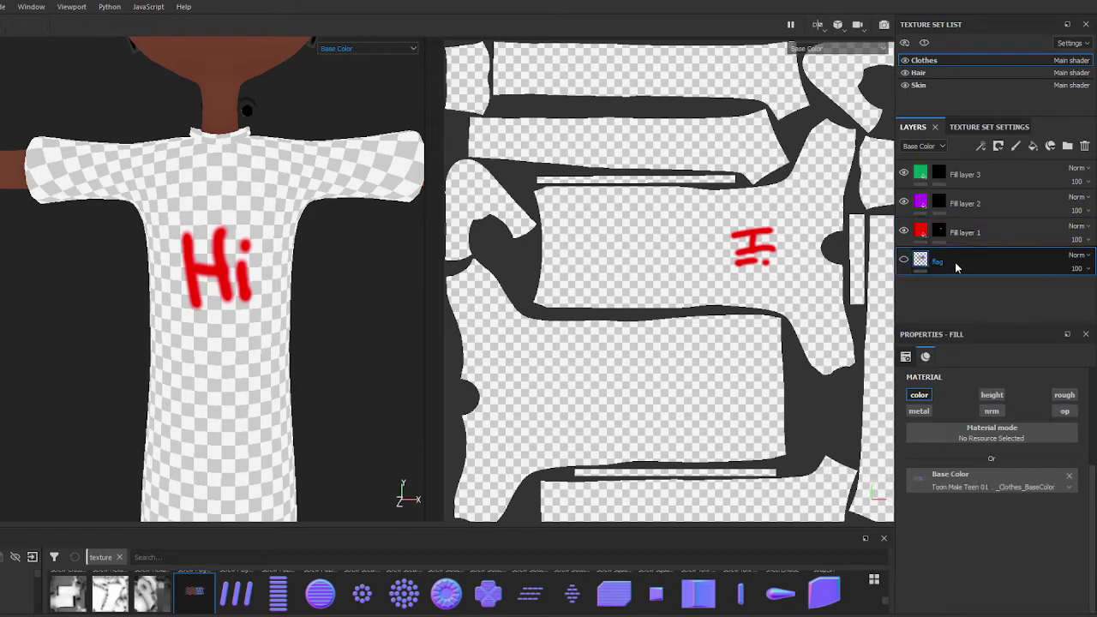
left_click(1034, 147)
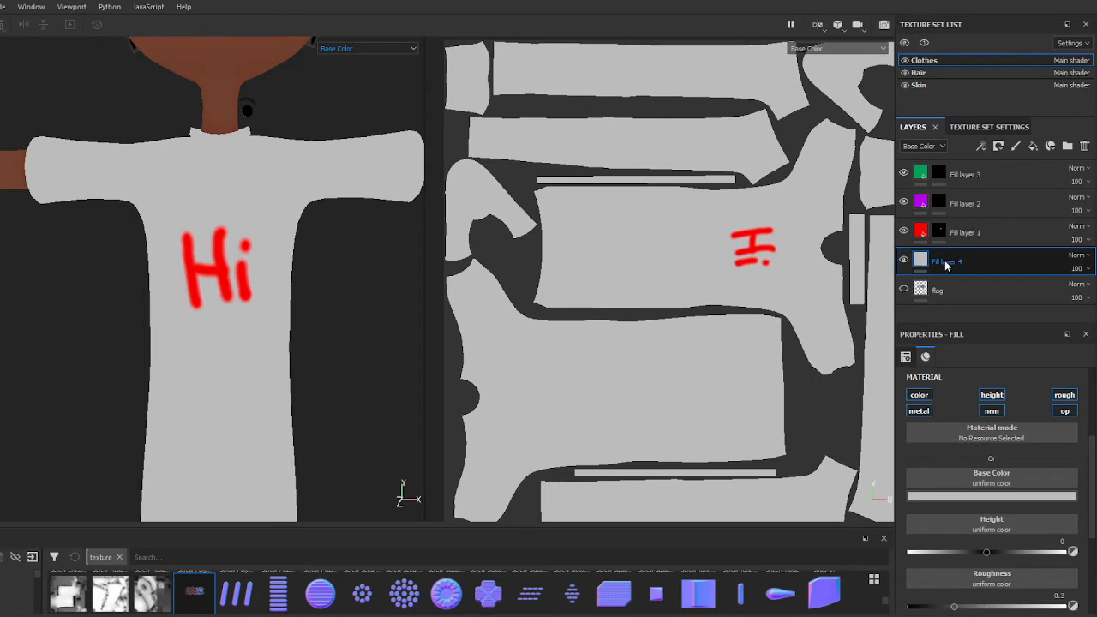
left_click(919, 394)
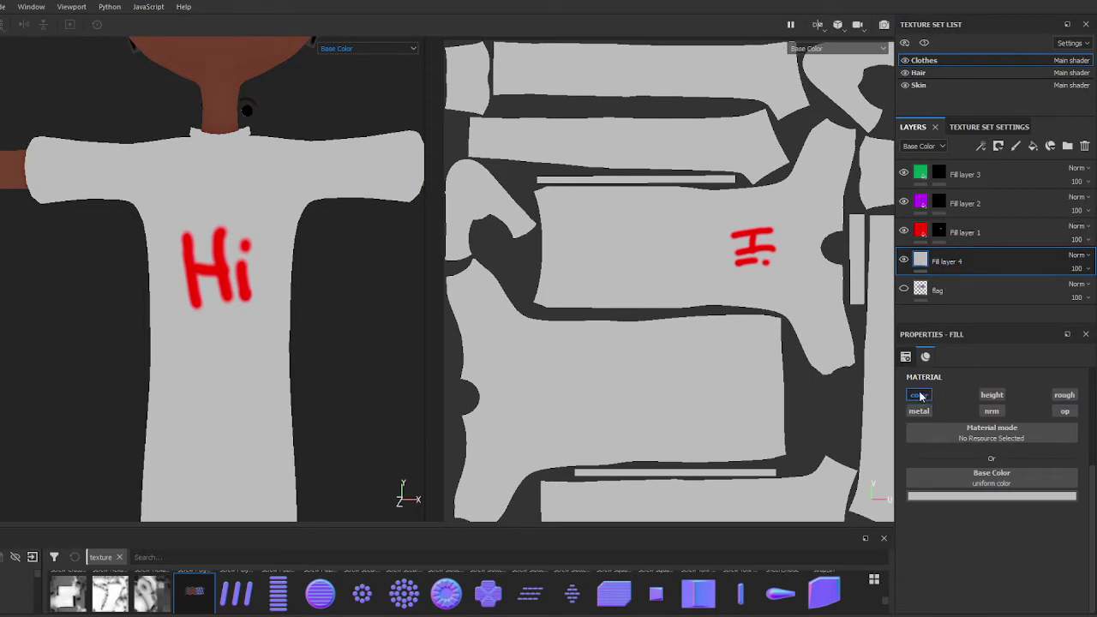
left_click(991, 498)
left_click(1035, 538)
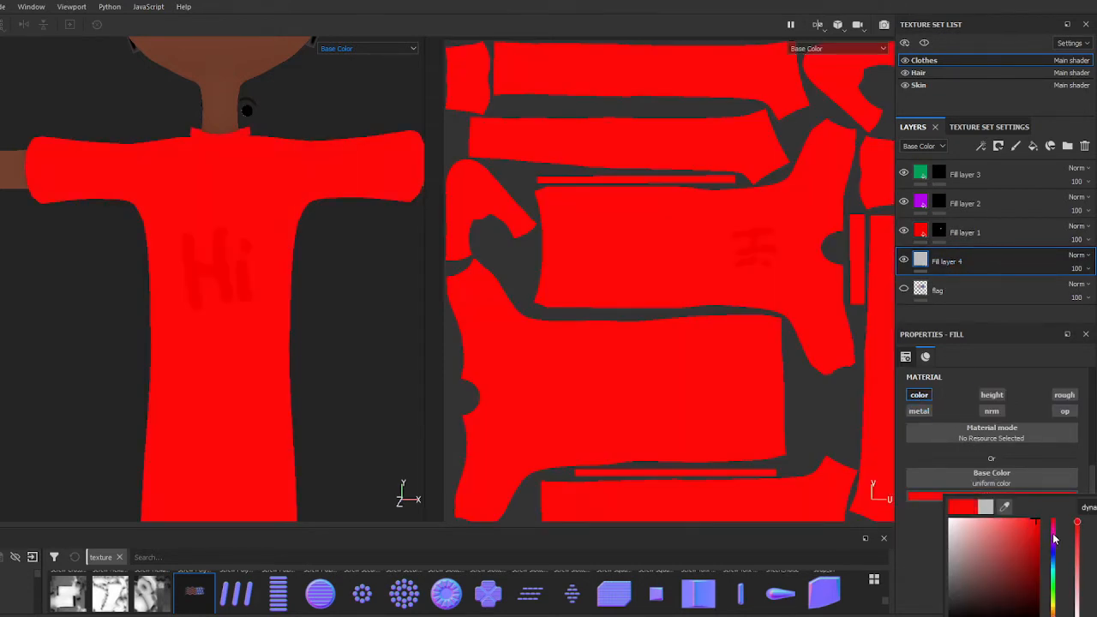
left_click_drag(1054, 535, 1056, 557)
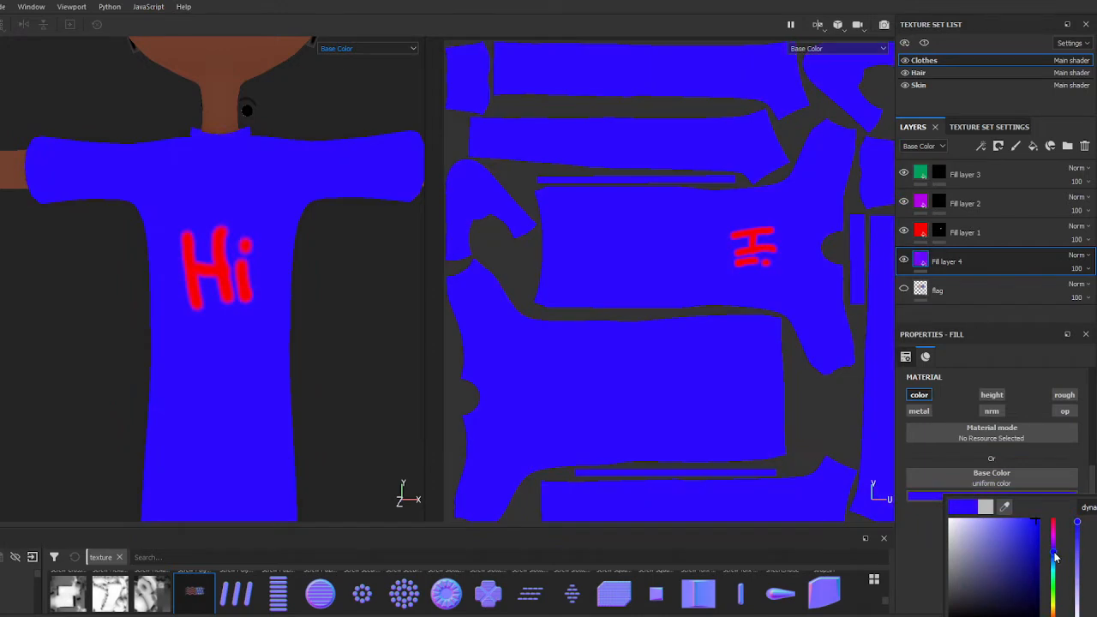
left_click(918, 230)
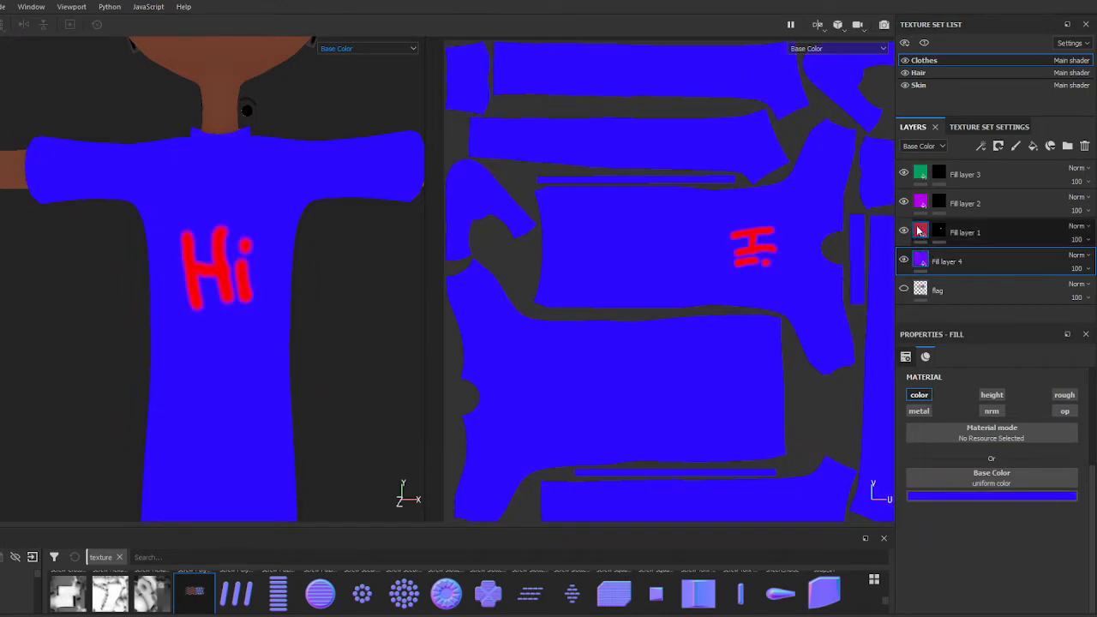
Step: Compare the red Hi and blue fill layers, then view the Hi layer's mask on its own
left_click(903, 232)
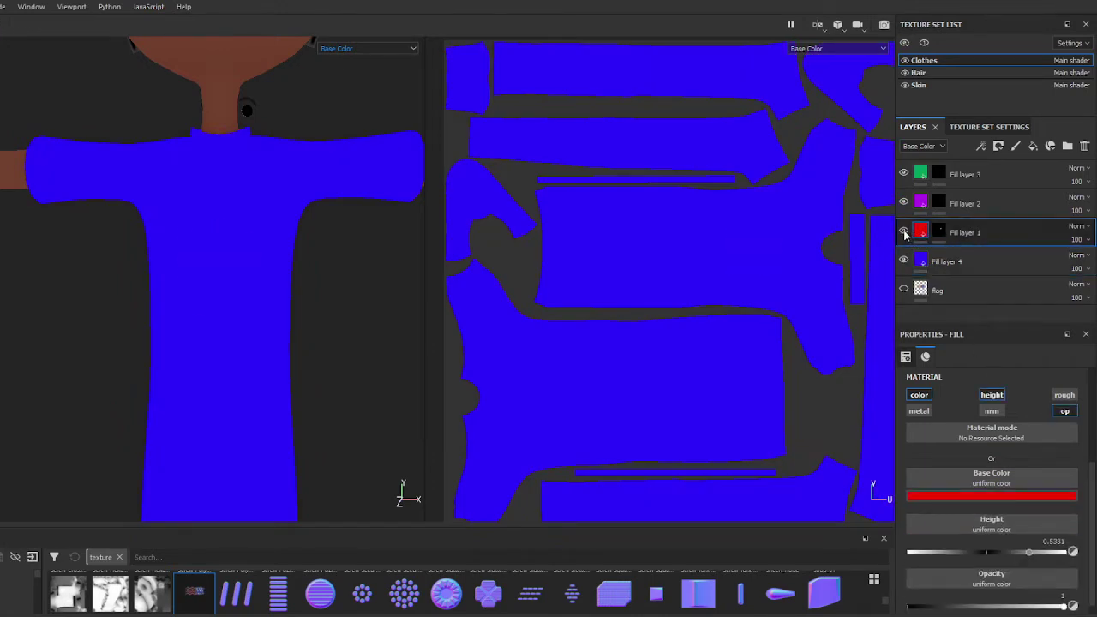
left_click(940, 264)
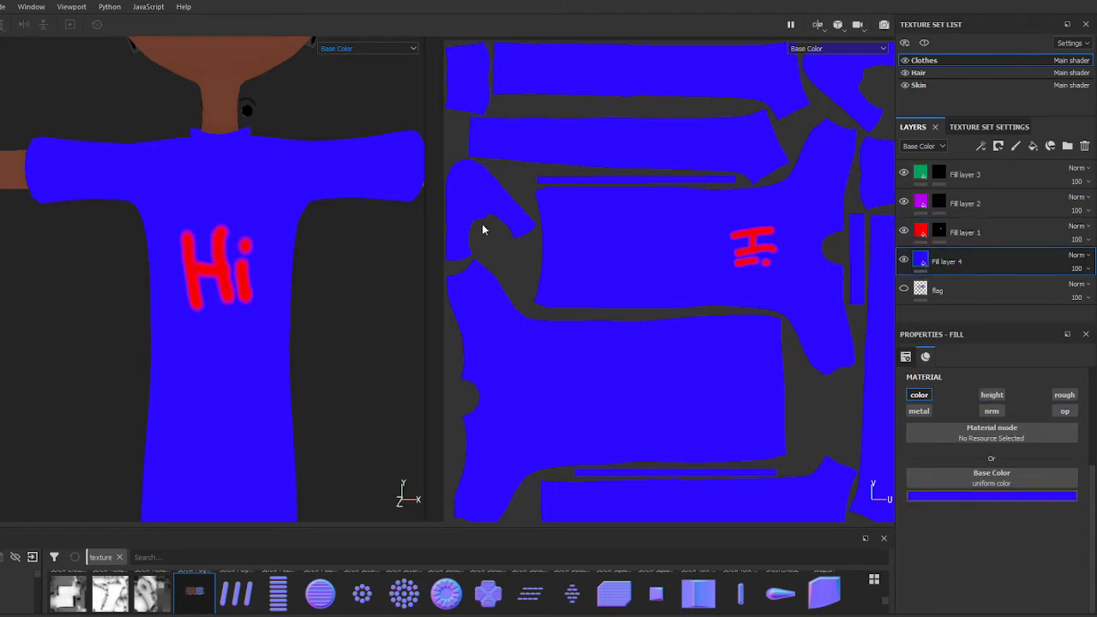
scroll(727, 285, "down", 3)
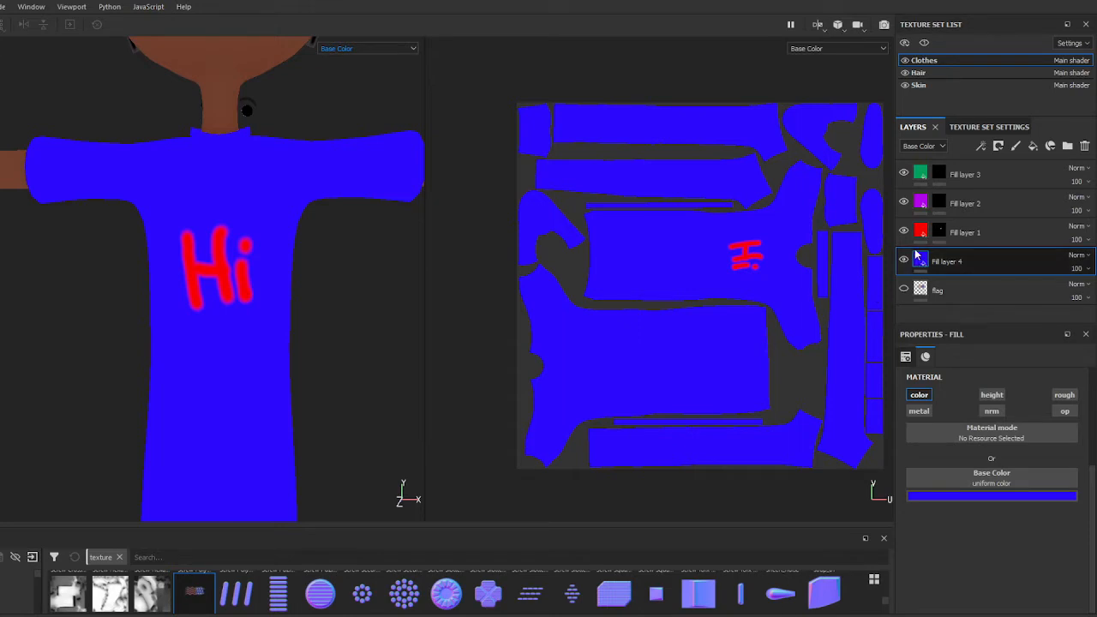
left_click(940, 232)
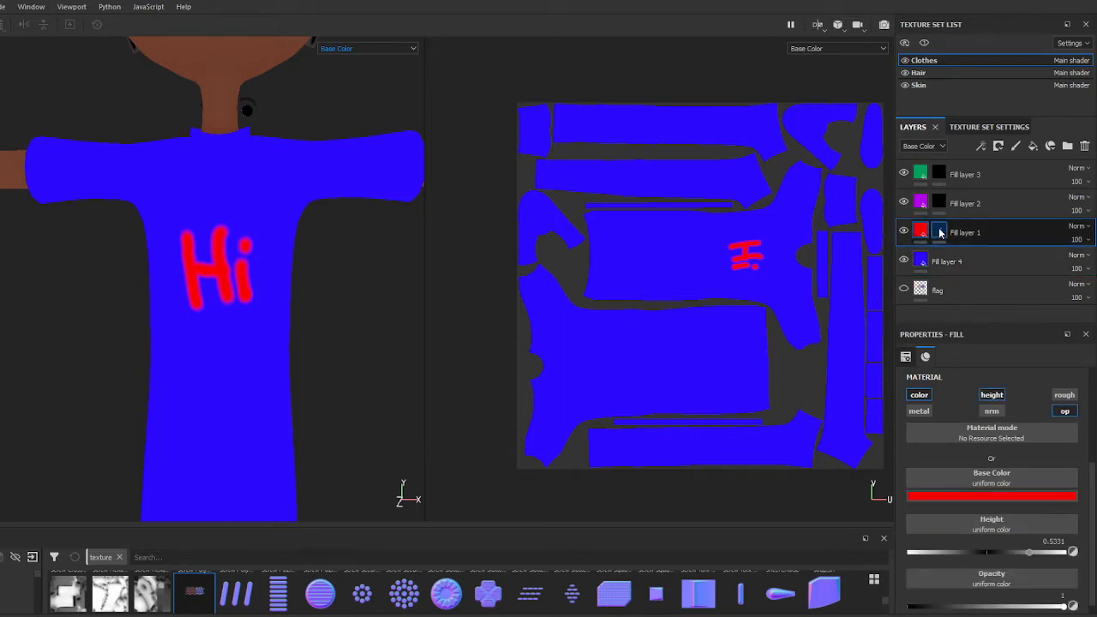
left_click(940, 232)
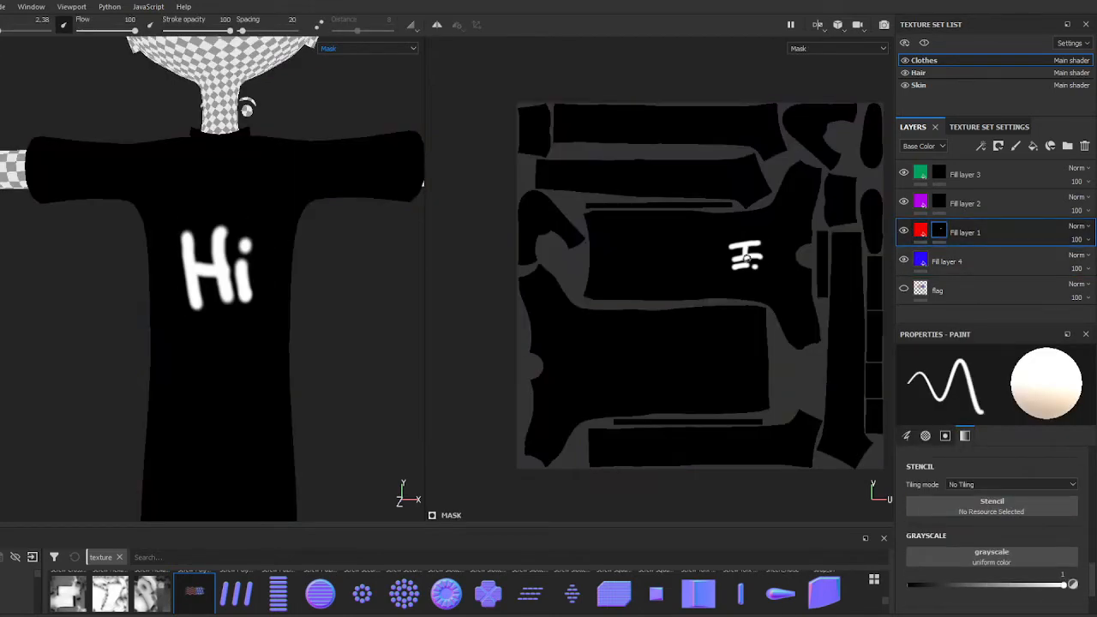
Step: Toggle the blue and red Hi layers' visibility to compare, then delete the blue Fill layer 4
mouse_move(920, 232)
left_click(921, 232)
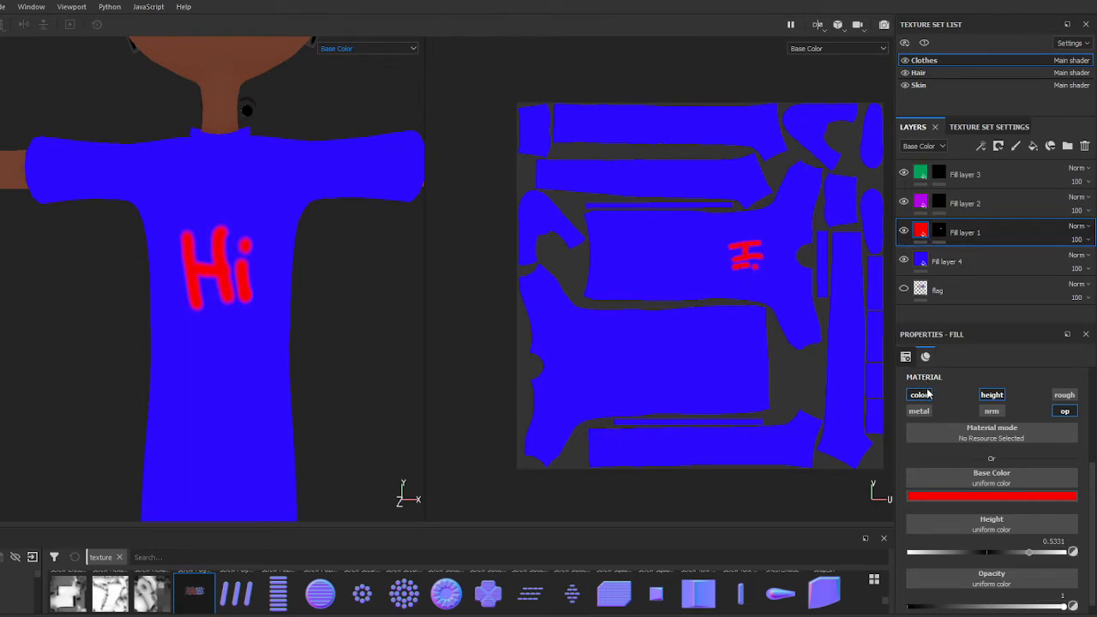
left_click(905, 262)
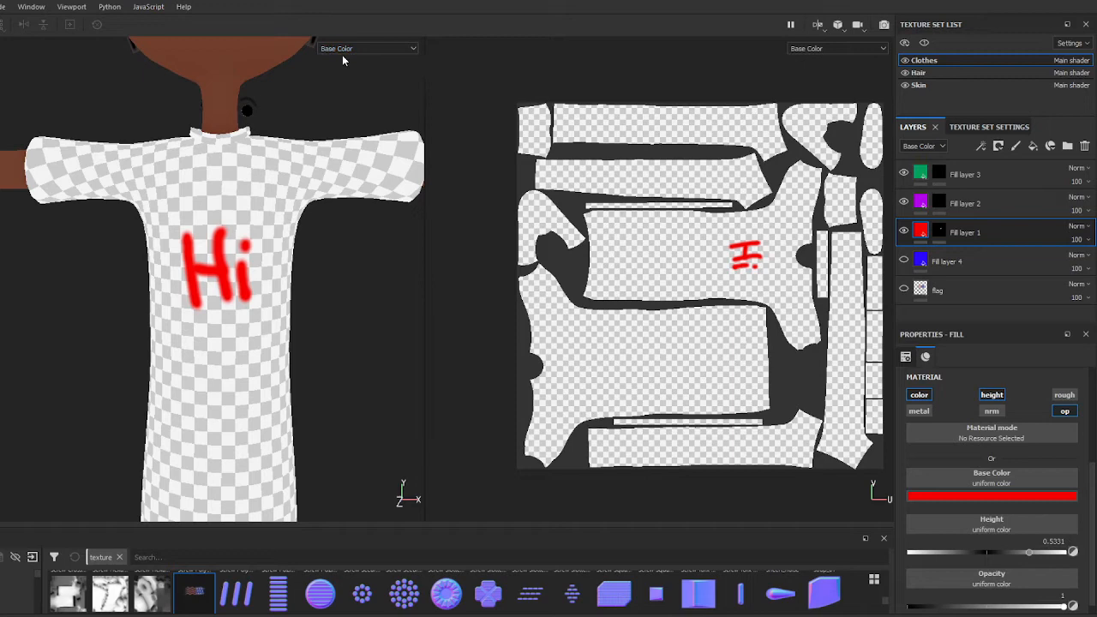
left_click_drag(356, 225, 307, 201, "alt")
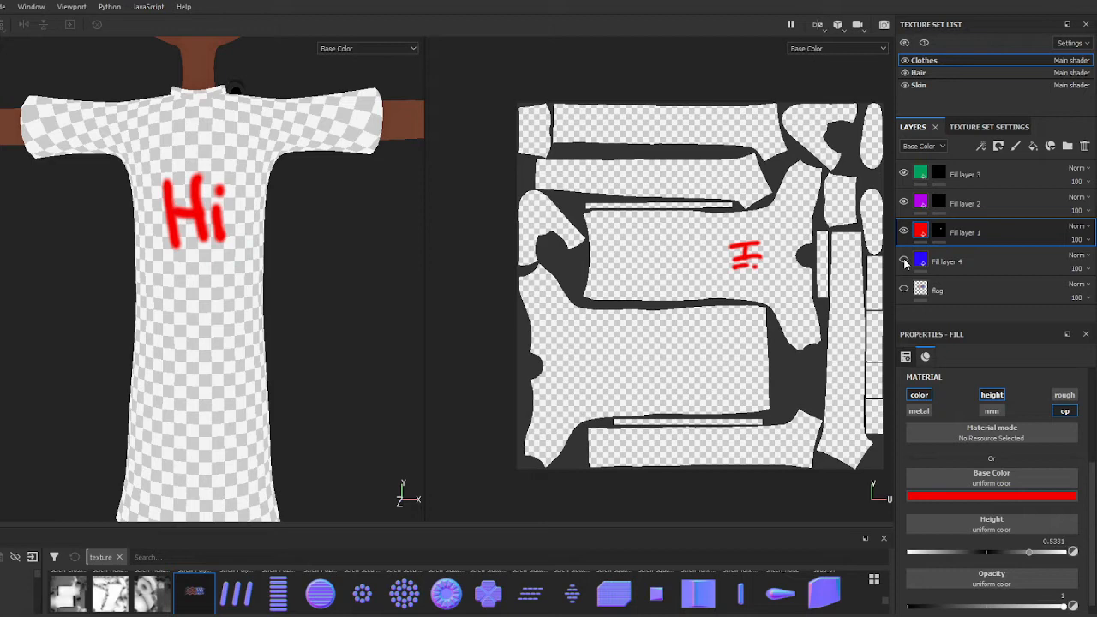
left_click(904, 262)
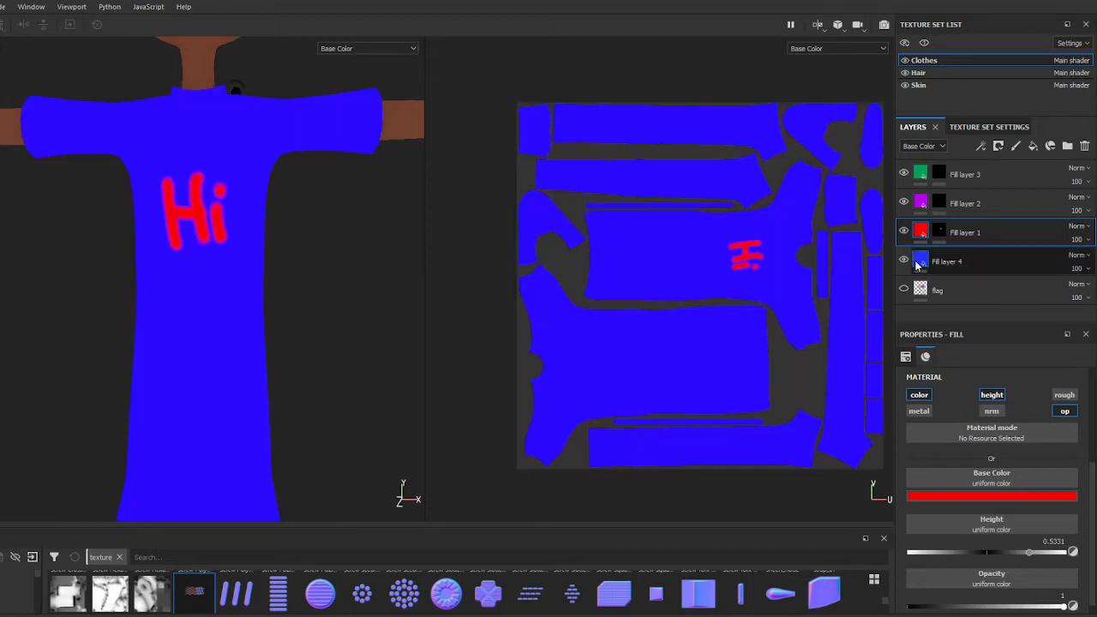
left_click(904, 232)
left_click(904, 233)
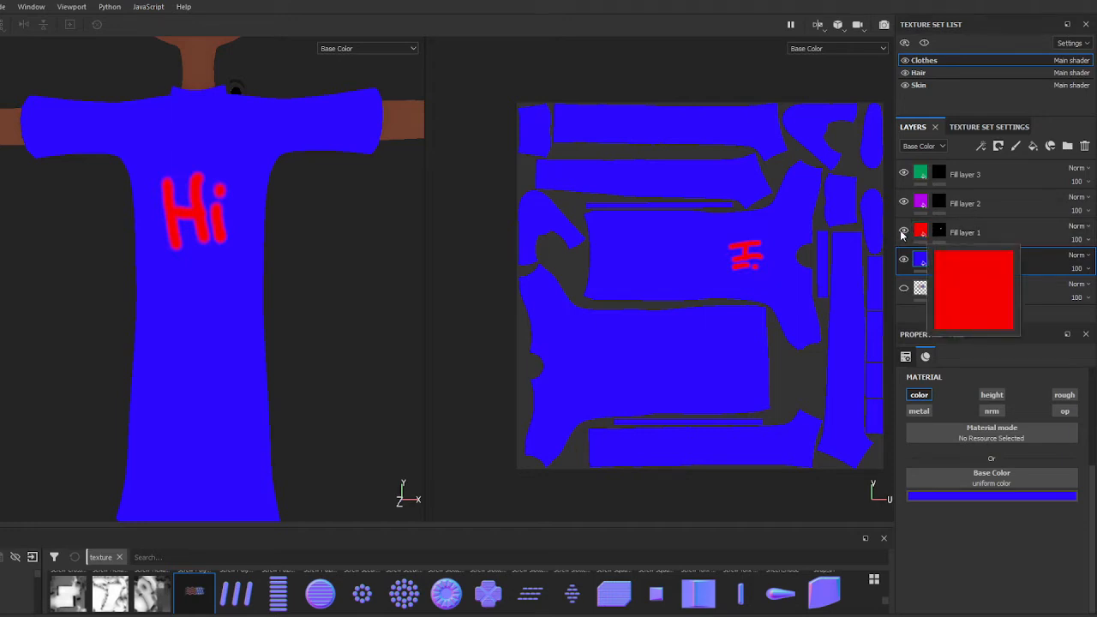
left_click(904, 233)
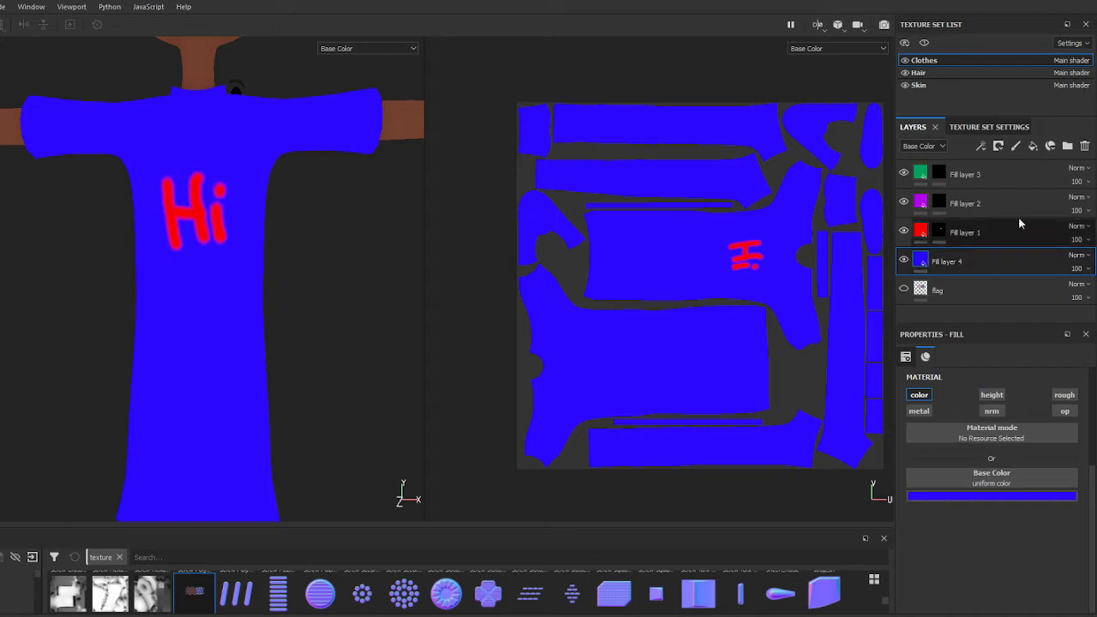
left_click(1084, 147)
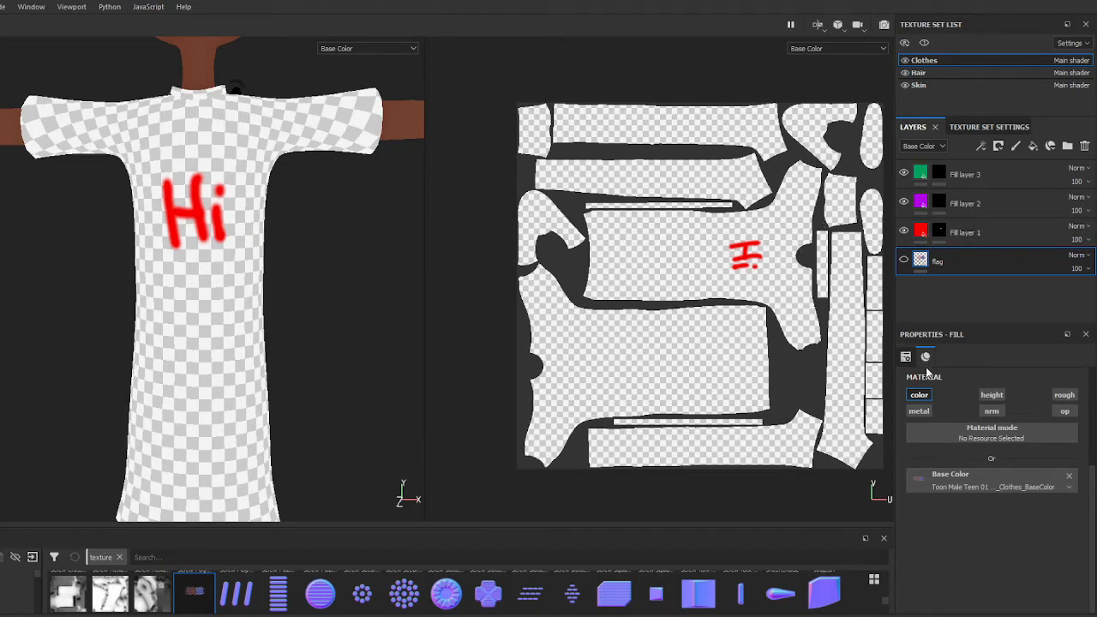
Step: View the Height channel, disable the Hi fill's normal channel and lower its height to about 0.53
left_click(964, 232)
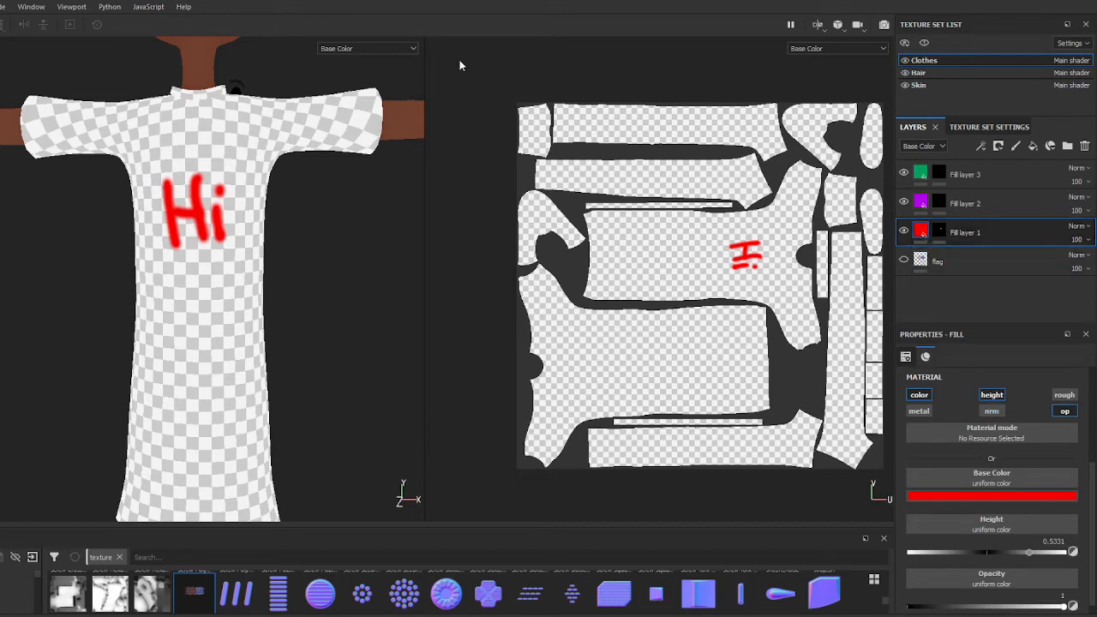
left_click(357, 48)
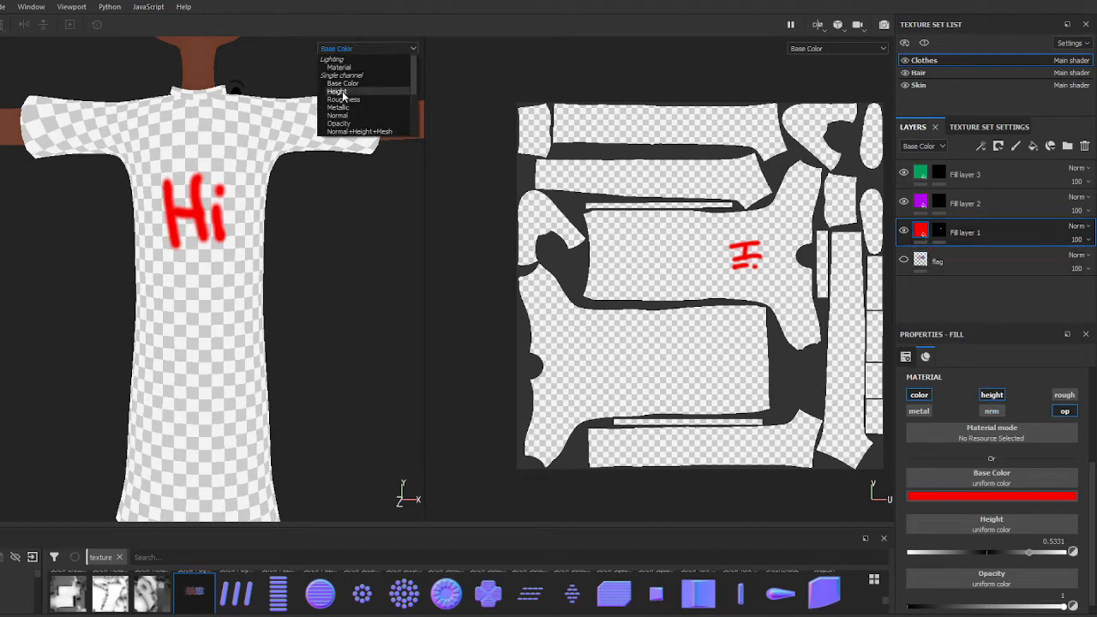
left_click(340, 89)
left_click_drag(343, 101, 296, 221, "alt")
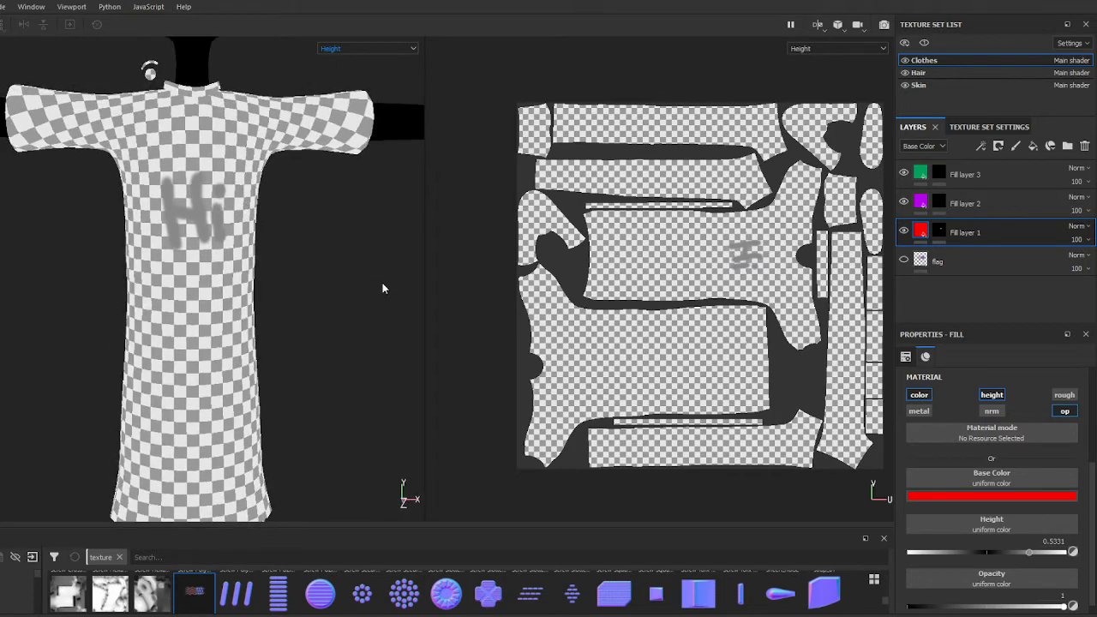
left_click(992, 411)
mouse_move(1030, 552)
left_mouse_down()
mouse_move(951, 552)
mouse_move(1063, 553)
mouse_move(1027, 552)
left_mouse_up()
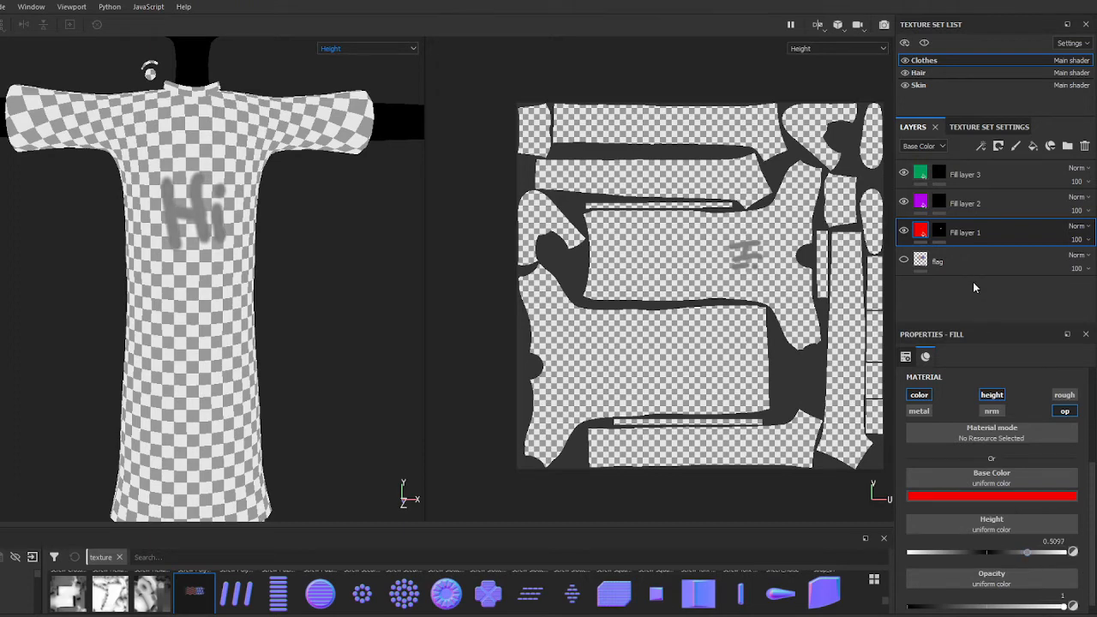
Step: Display the Opacity channel in the viewports and orbit to see only 'Hi' opaque
left_click(369, 48)
left_click(366, 126)
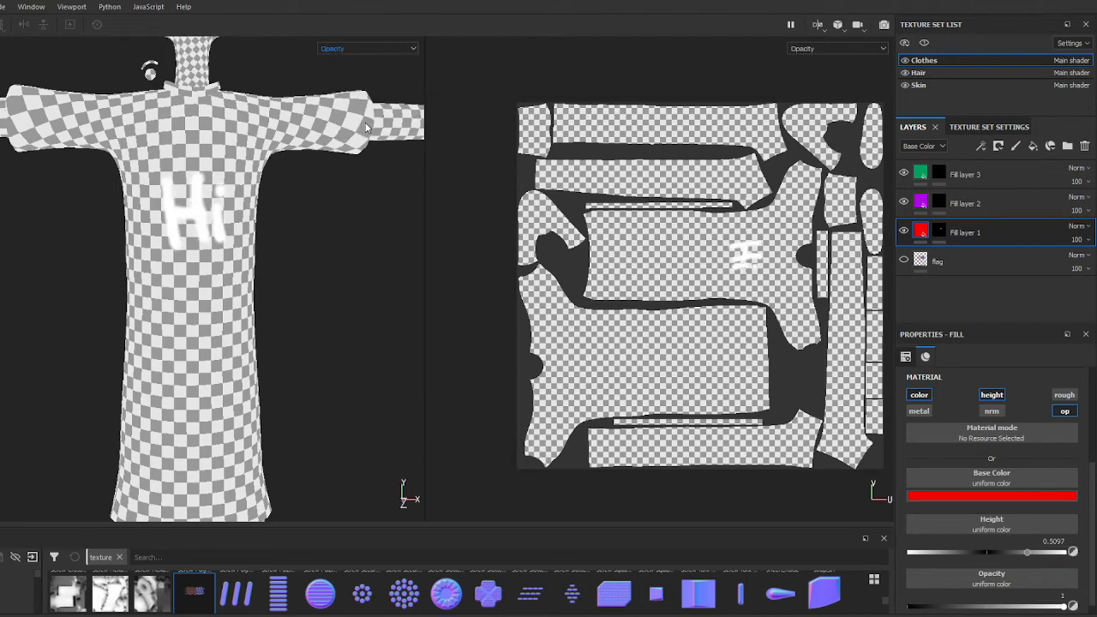
left_click_drag(324, 274, 311, 280, "alt")
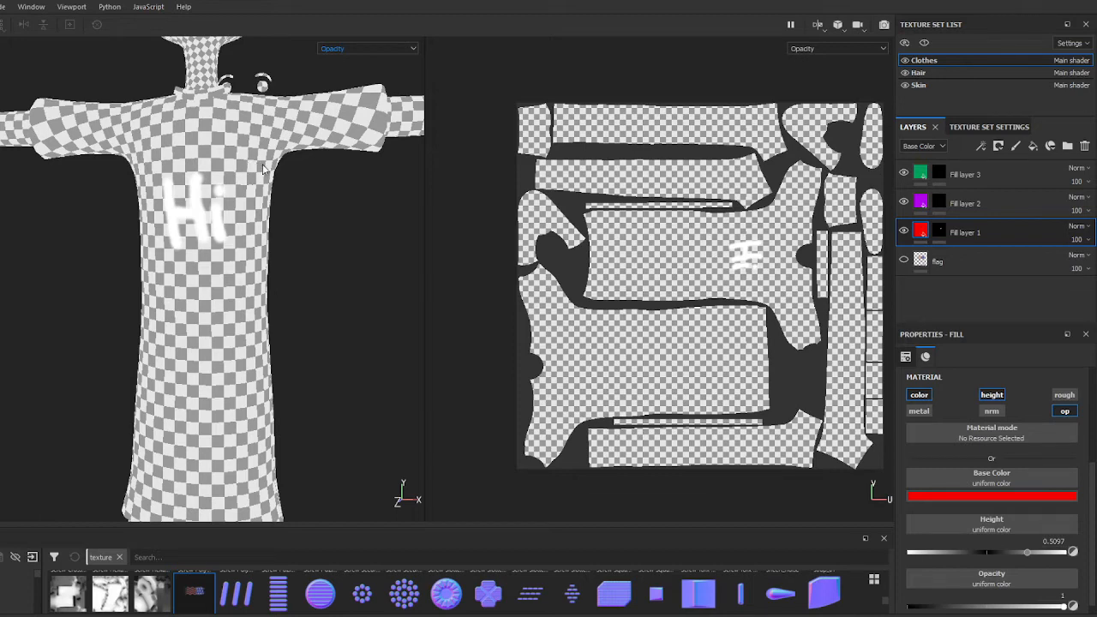
left_click_drag(320, 169, 172, 146, "alt")
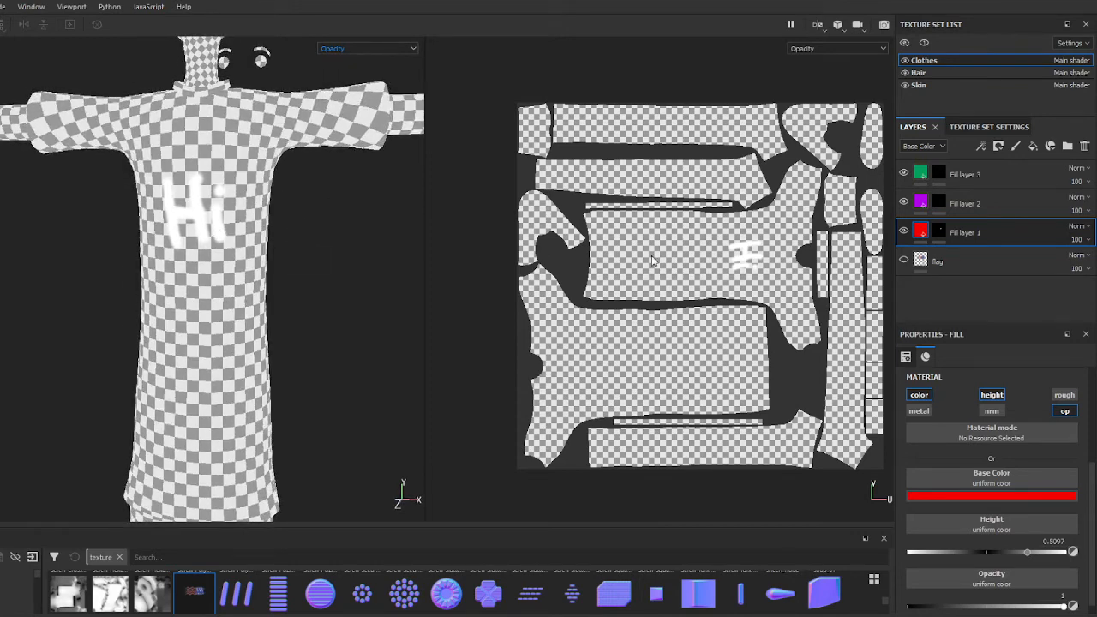
Step: Add a 'base opacity' fill layer above flag driving only opacity, set to 0
left_click(941, 262)
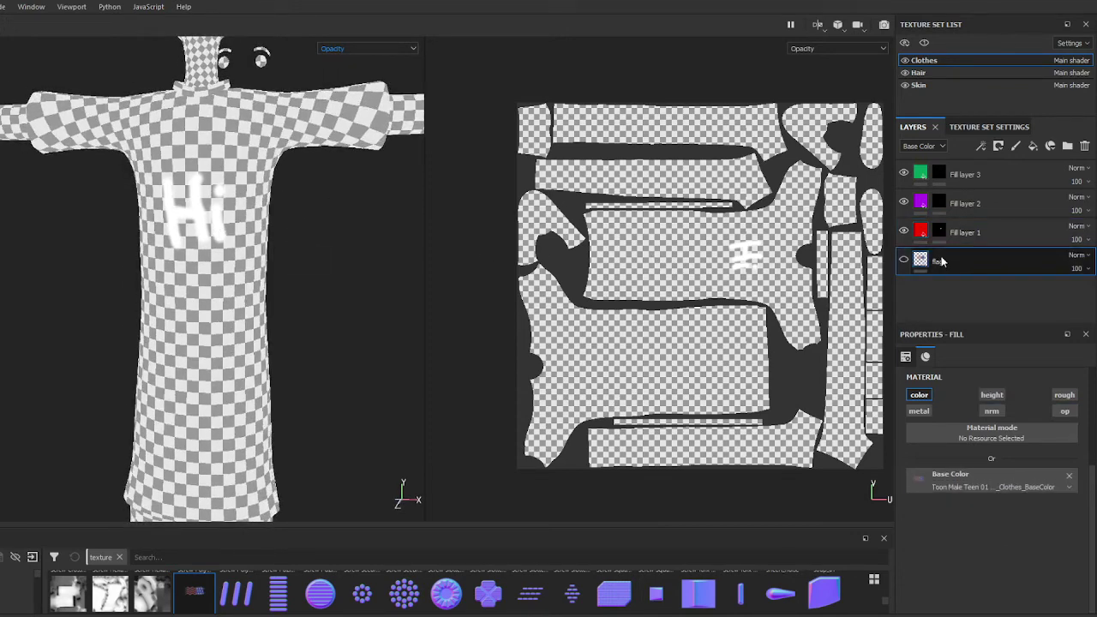
left_click(1033, 145)
type("base opacity")
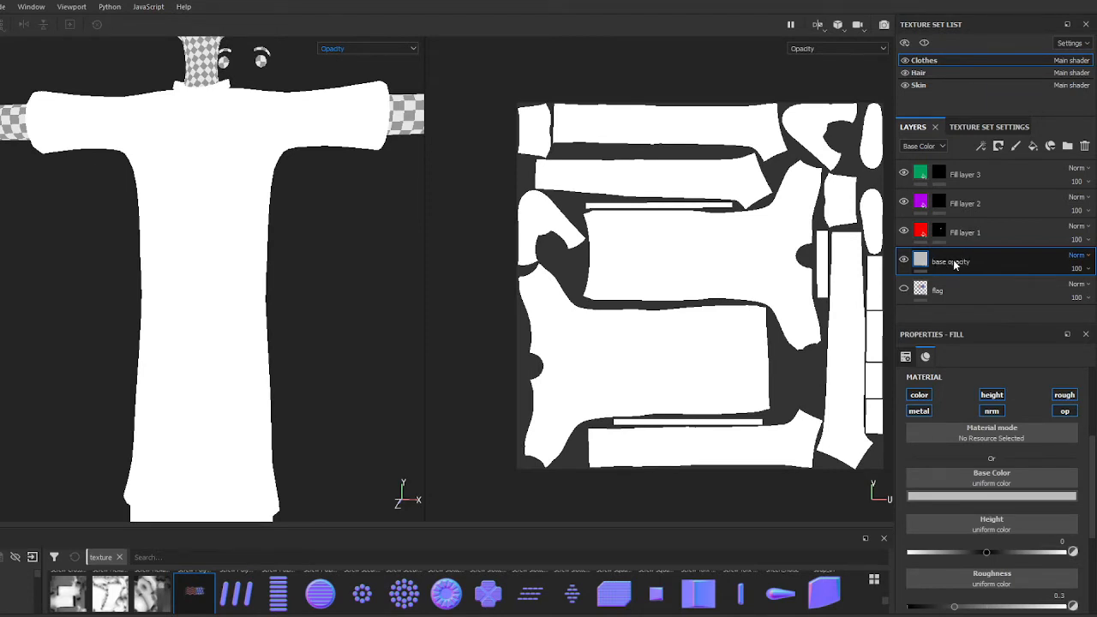
left_click(1067, 413)
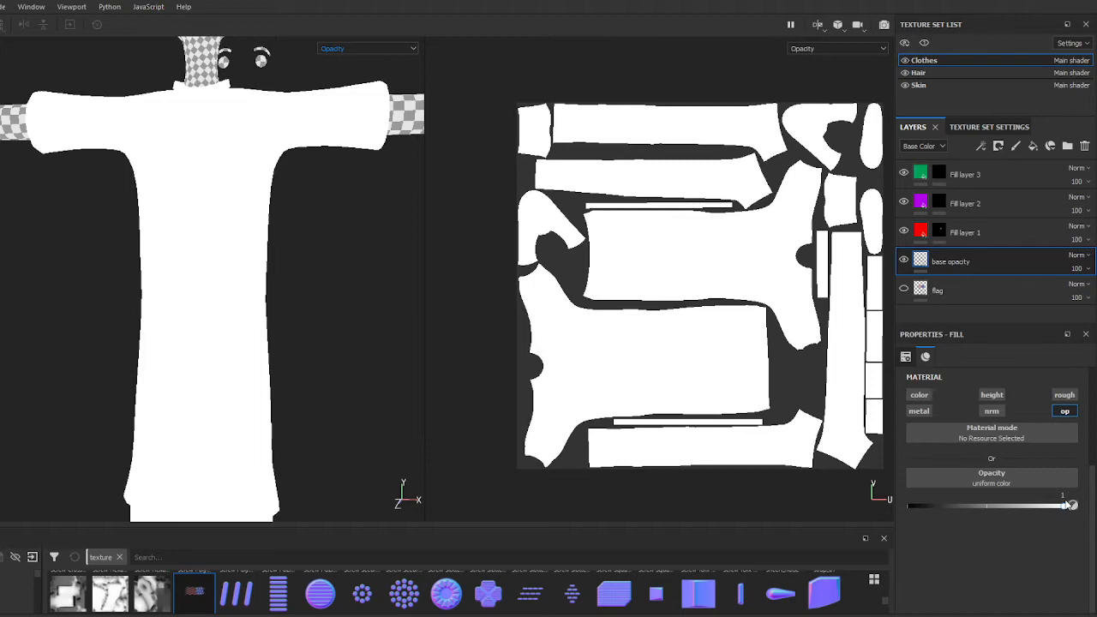
left_click_drag(1070, 504, 896, 510)
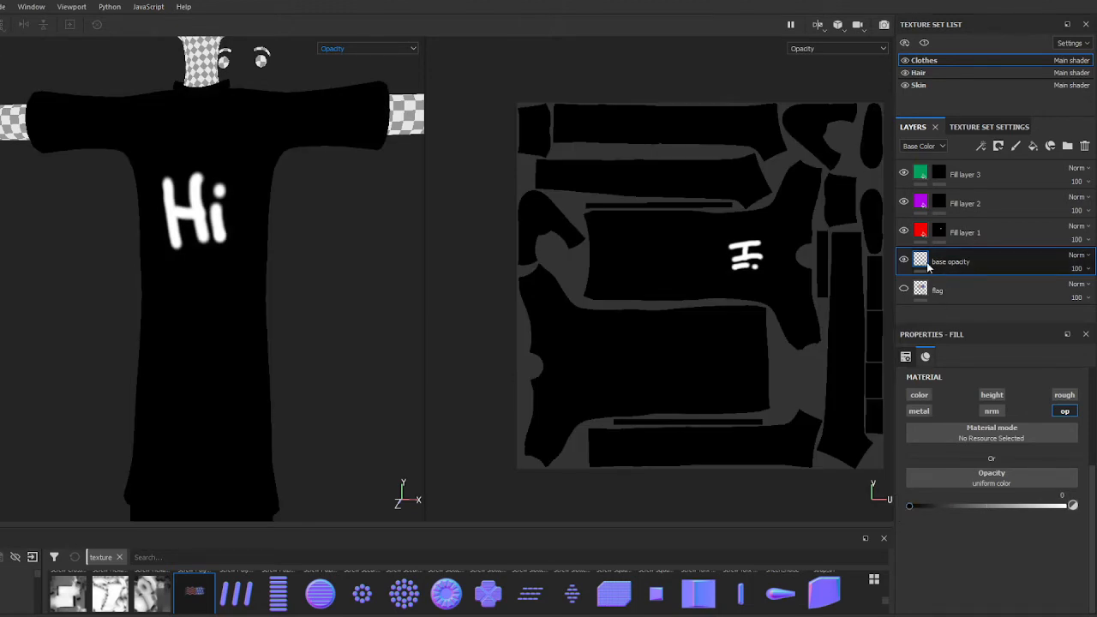
Step: With the Hi layer hidden, test the base opacity at half and full, return it to 0, and reshow Hi
left_click(903, 231)
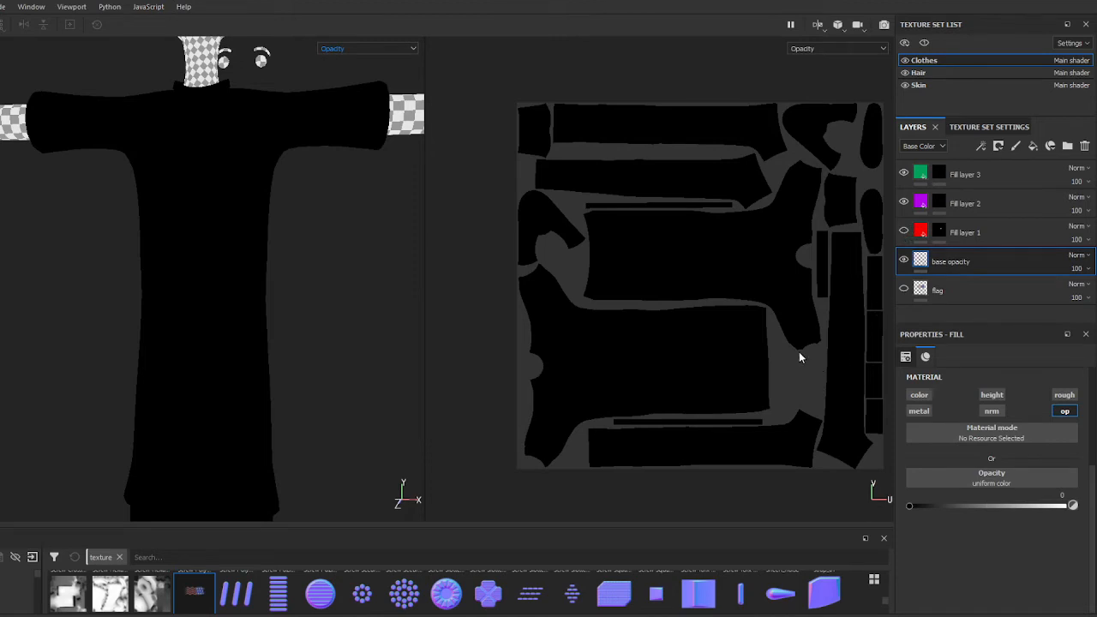
middle_click_drag(798, 356, 760, 354)
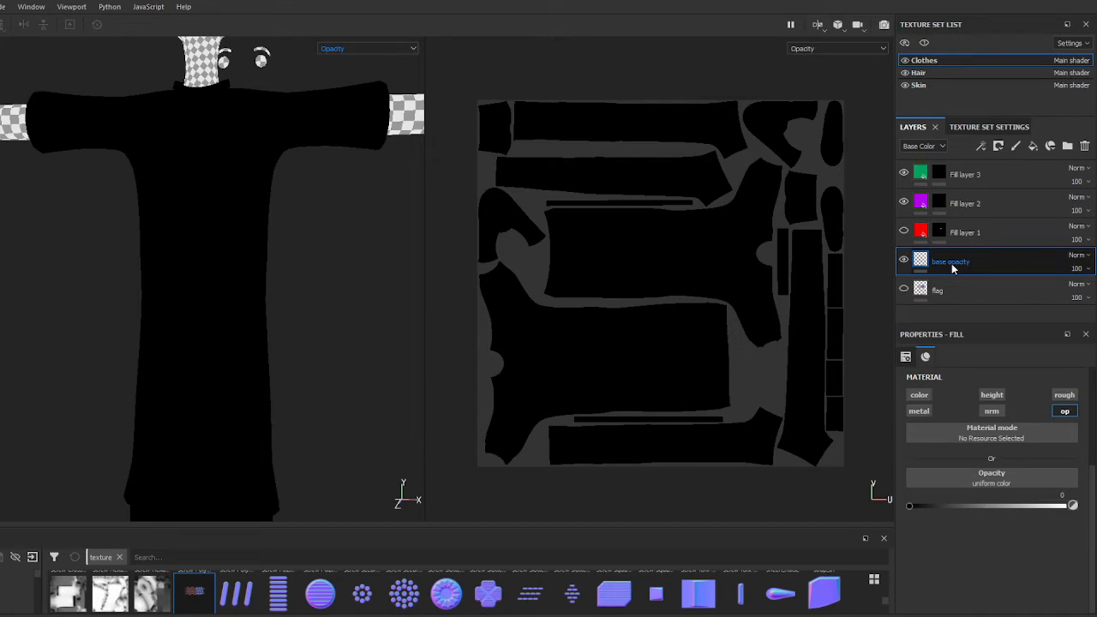
left_click_drag(910, 506, 989, 507)
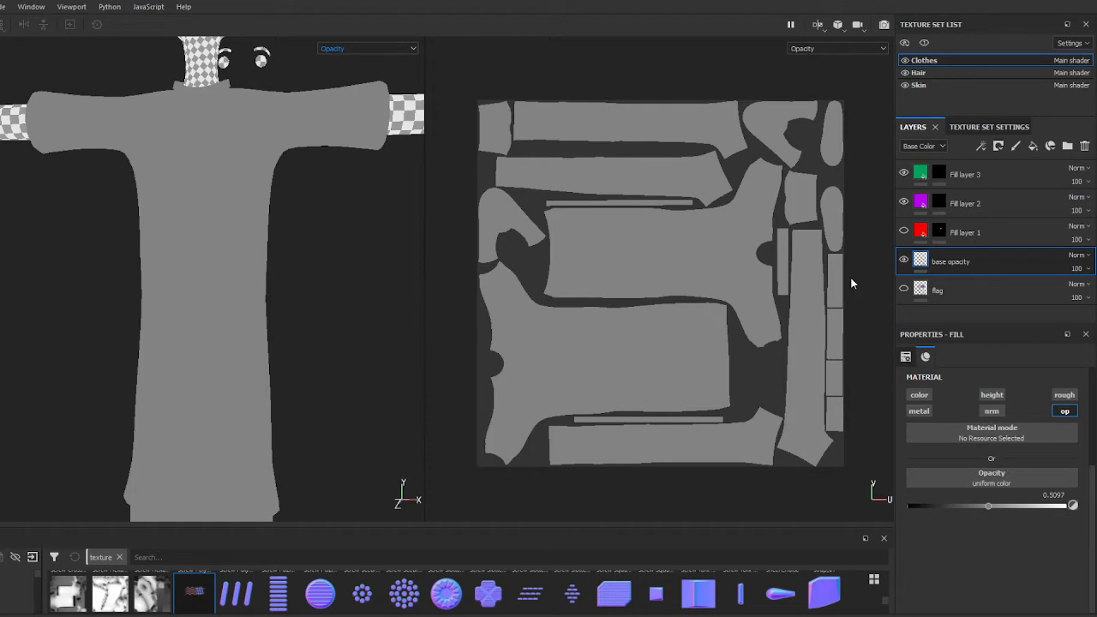
left_click_drag(989, 506, 1082, 506)
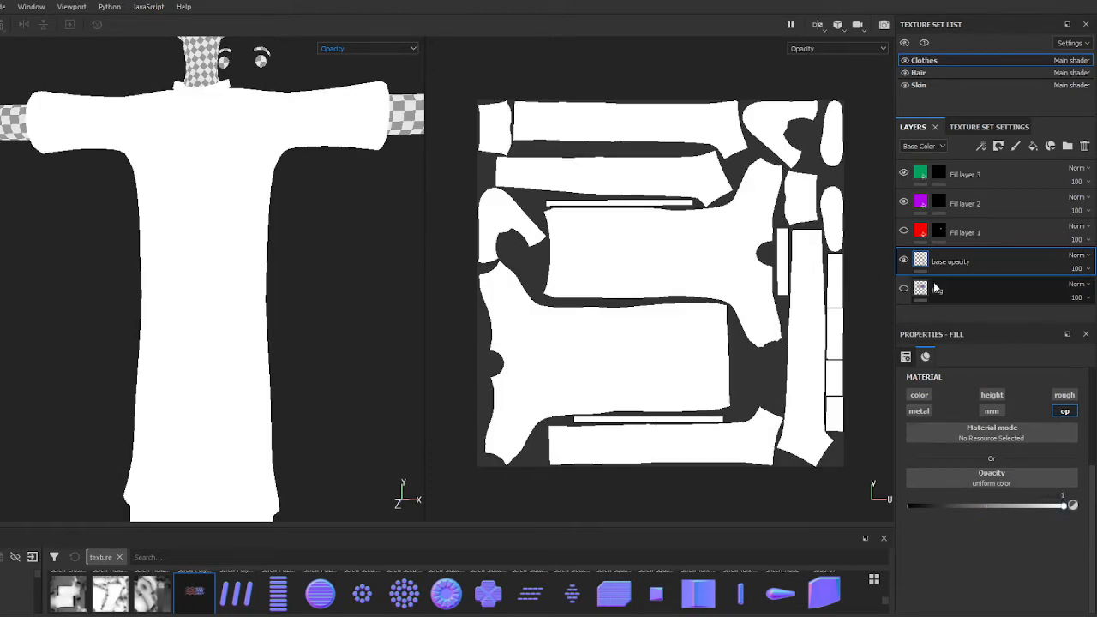
left_click_drag(1073, 505, 909, 505)
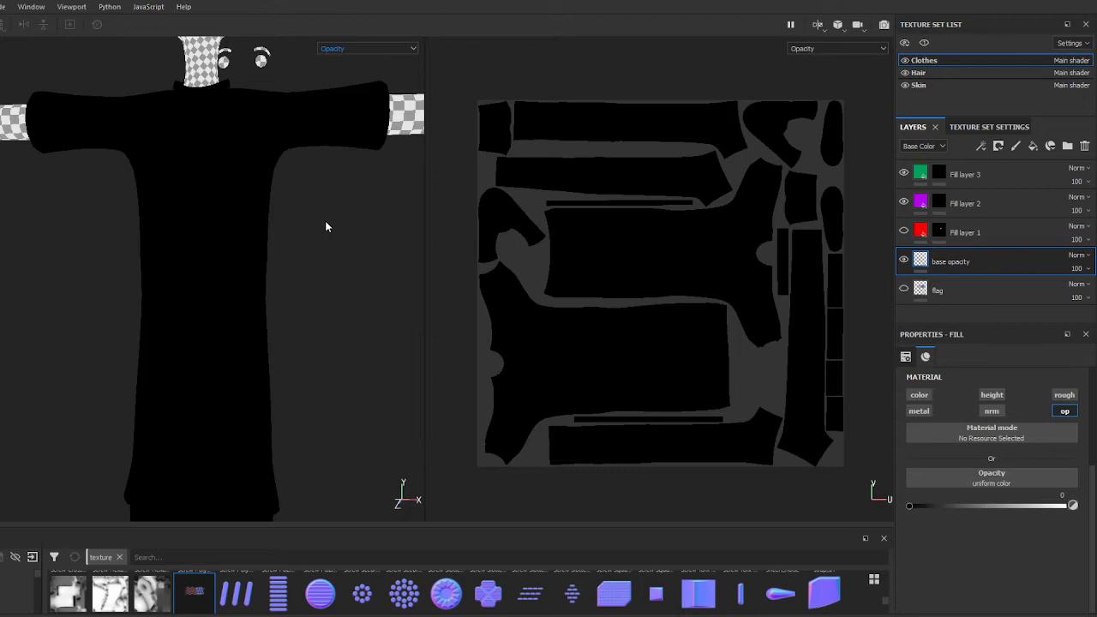
left_click(904, 233)
left_click(965, 233)
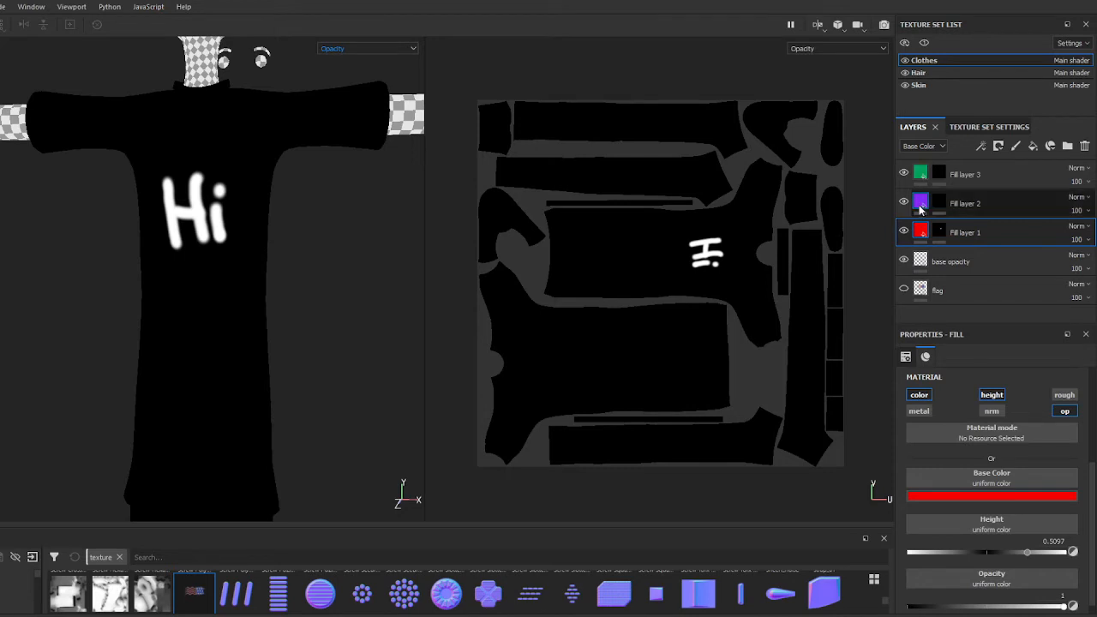
Step: Brush a box around 'Hi' in the purple Fill layer 2's mask and a larger box in the green Fill layer 3's mask
left_click(923, 203)
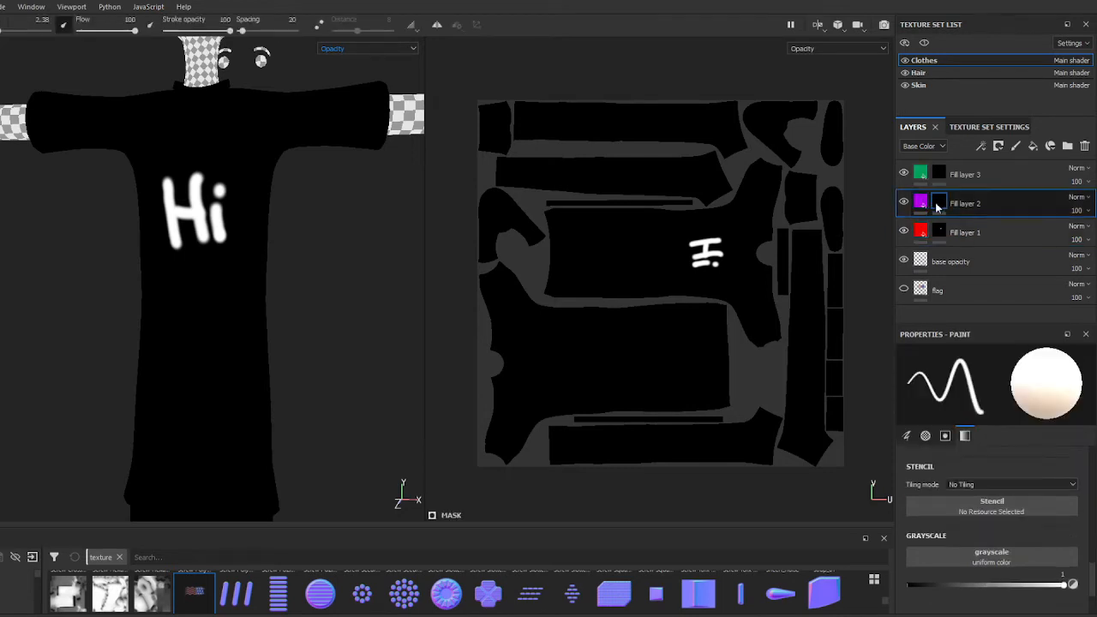
scroll(712, 257, "up", 3)
middle_click_drag(876, 349, 830, 360)
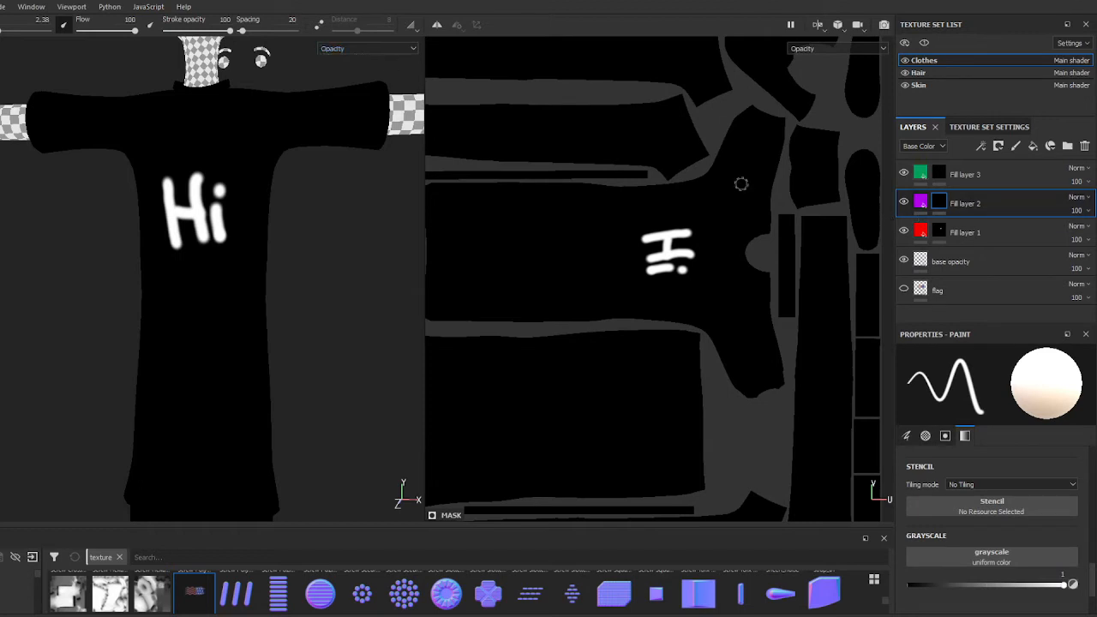
scroll(788, 256, "up", 2)
scroll(788, 255, "up", 1)
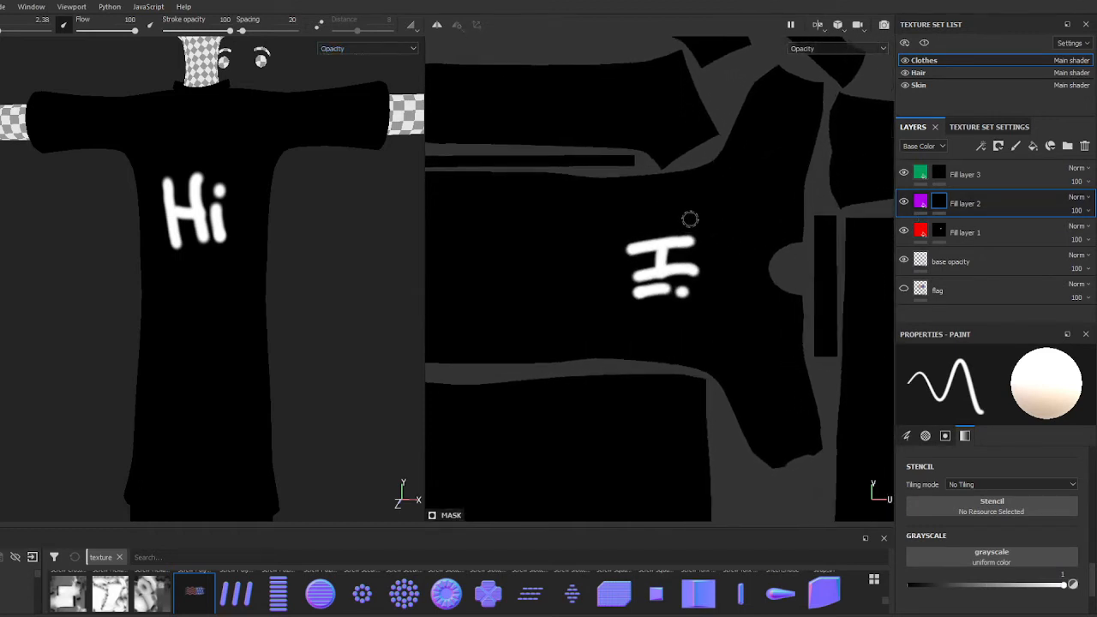
mouse_move(690, 219)
left_mouse_down()
mouse_move(647, 311)
mouse_move(699, 317)
mouse_move(710, 257)
mouse_move(696, 221)
left_mouse_up()
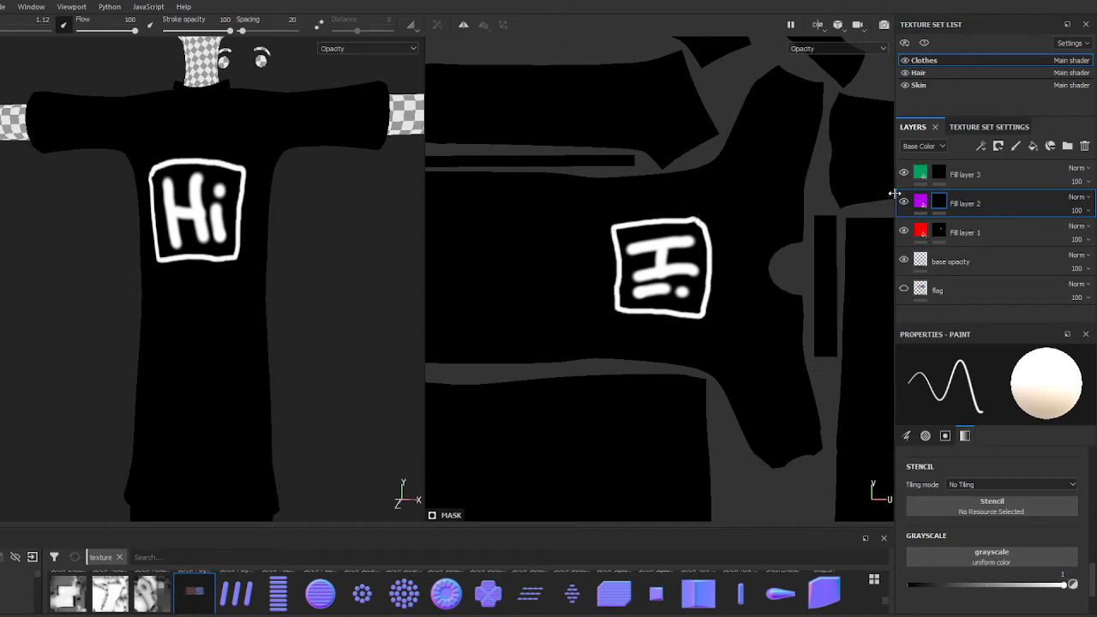
left_click(942, 174)
mouse_move(654, 211)
left_mouse_down()
mouse_move(604, 221)
mouse_move(609, 319)
mouse_move(677, 331)
mouse_move(720, 322)
mouse_move(725, 257)
mouse_move(710, 212)
mouse_move(643, 209)
left_mouse_up()
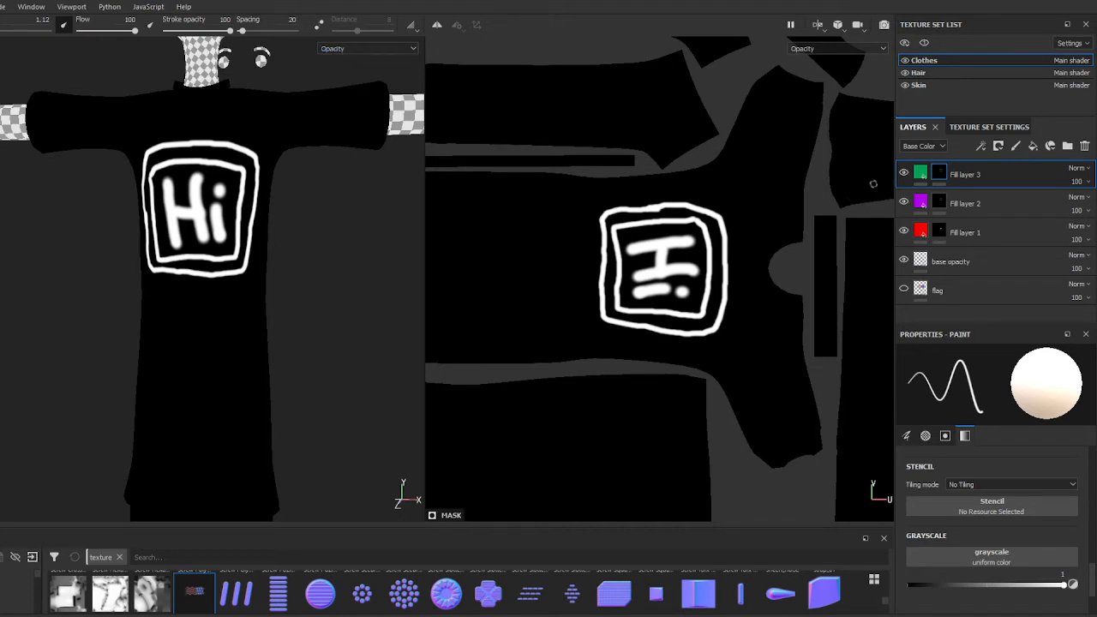
Step: Show the full shaded Material in the viewport and face the shirt front
left_click(341, 50)
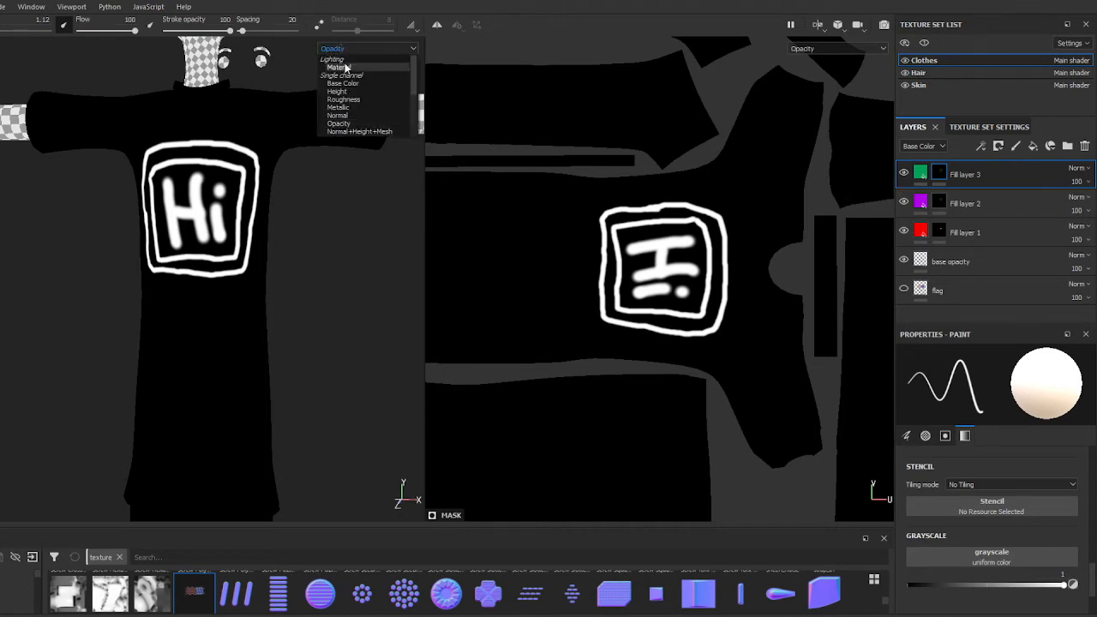
left_click(343, 60)
left_click_drag(270, 228, 335, 233, "alt")
scroll(334, 233, "up", 3)
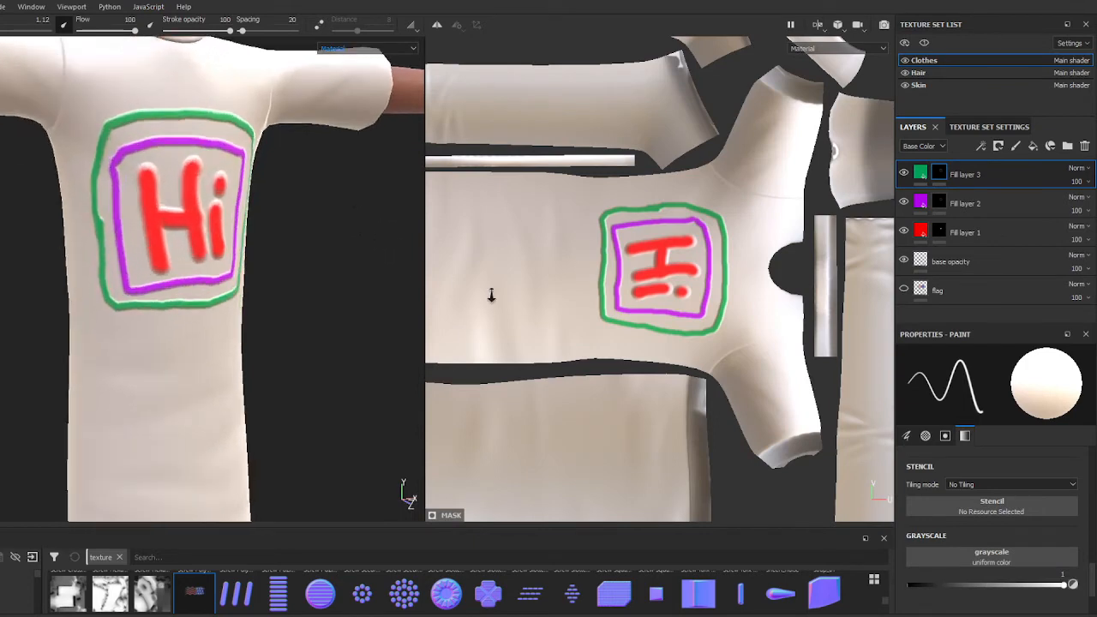
Step: Review the fill properties of the green, purple, red and base opacity layers
left_click(920, 175)
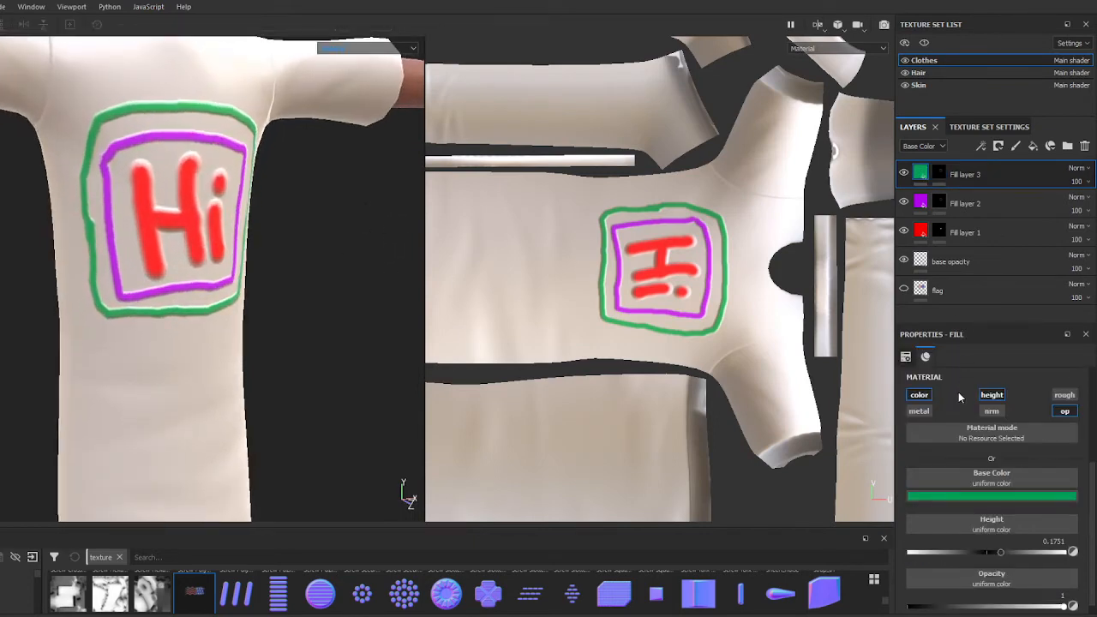
left_click(921, 203)
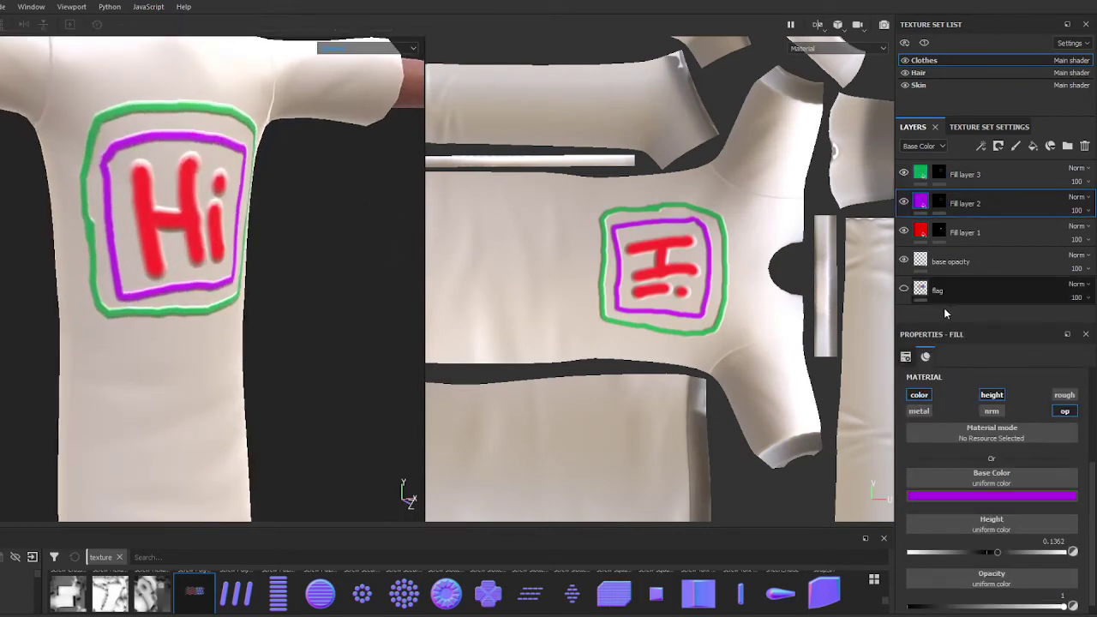
left_click(921, 232)
left_click(949, 264)
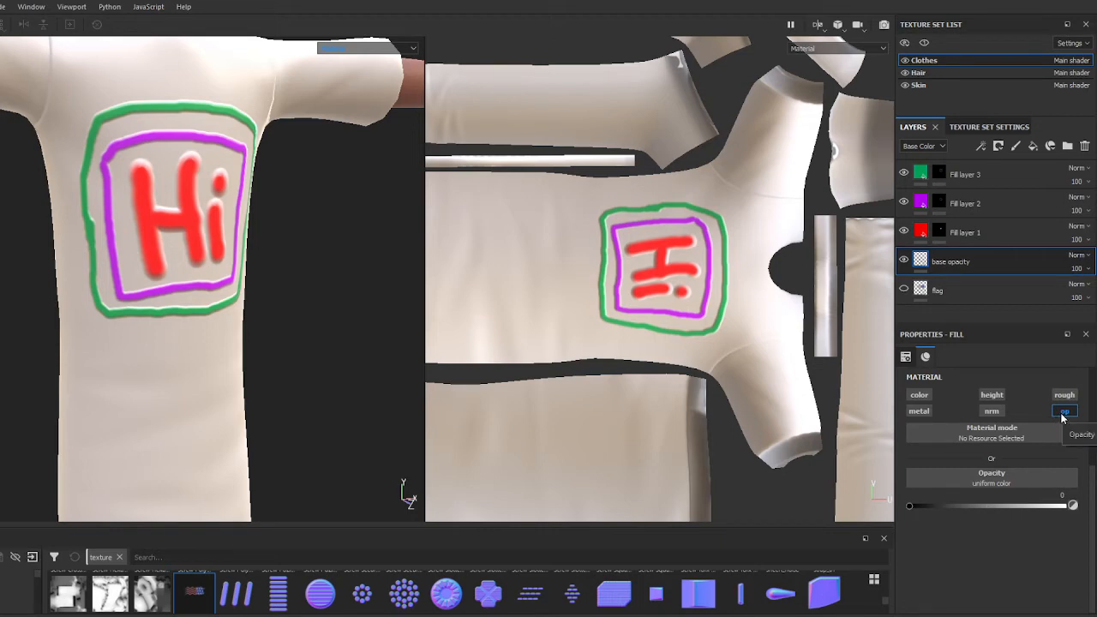
left_click(942, 230)
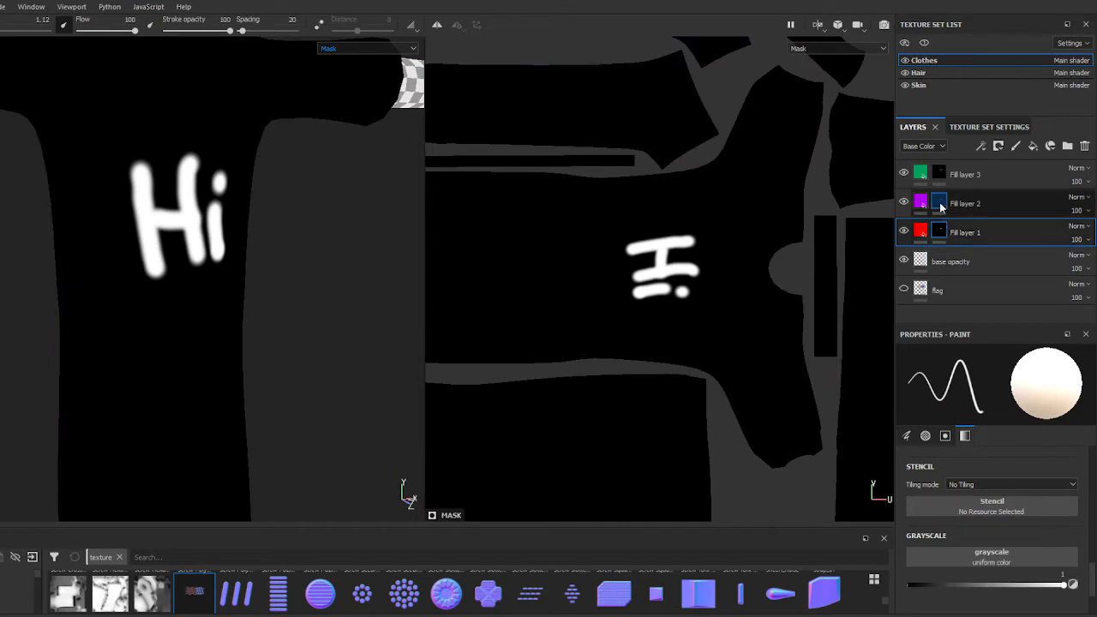
left_click(939, 202)
left_click(941, 175)
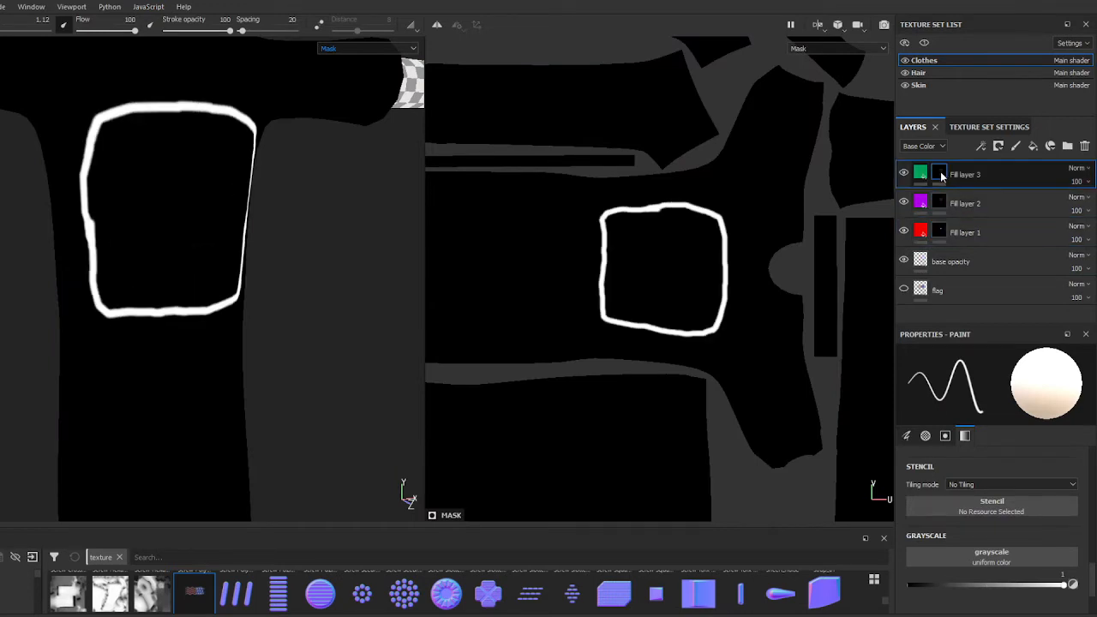
left_click(922, 175)
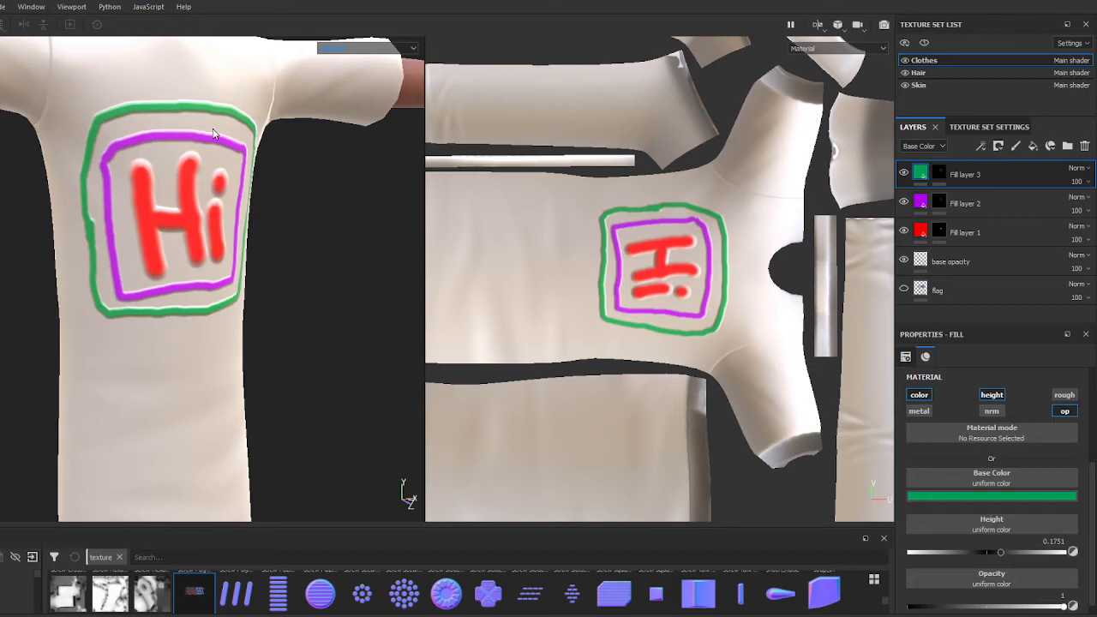
left_click(367, 48)
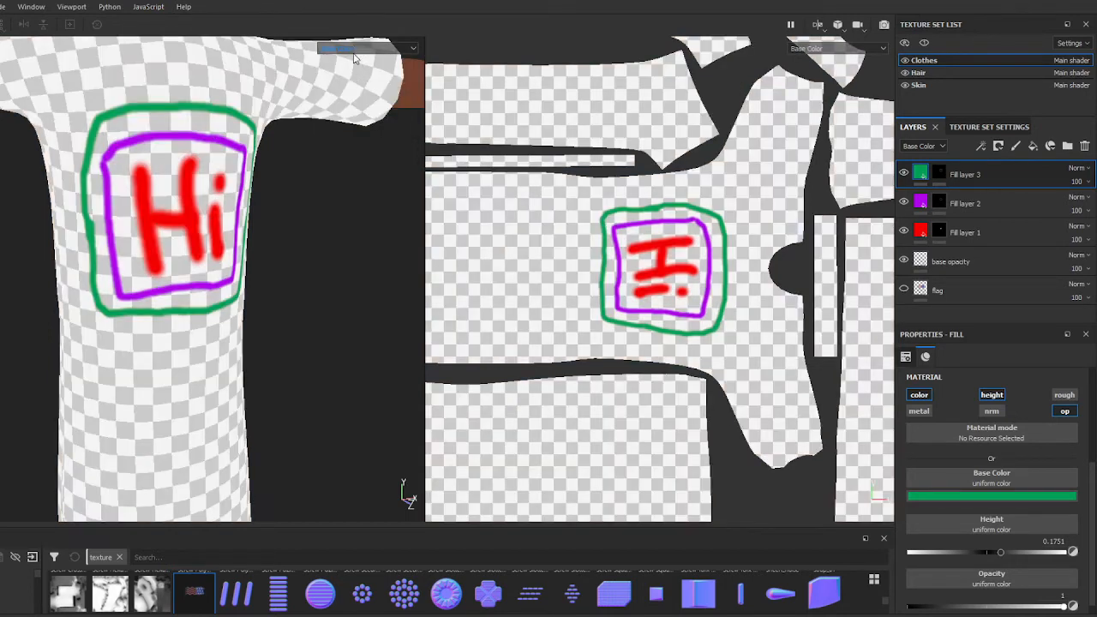
left_click(354, 50)
left_click(359, 96)
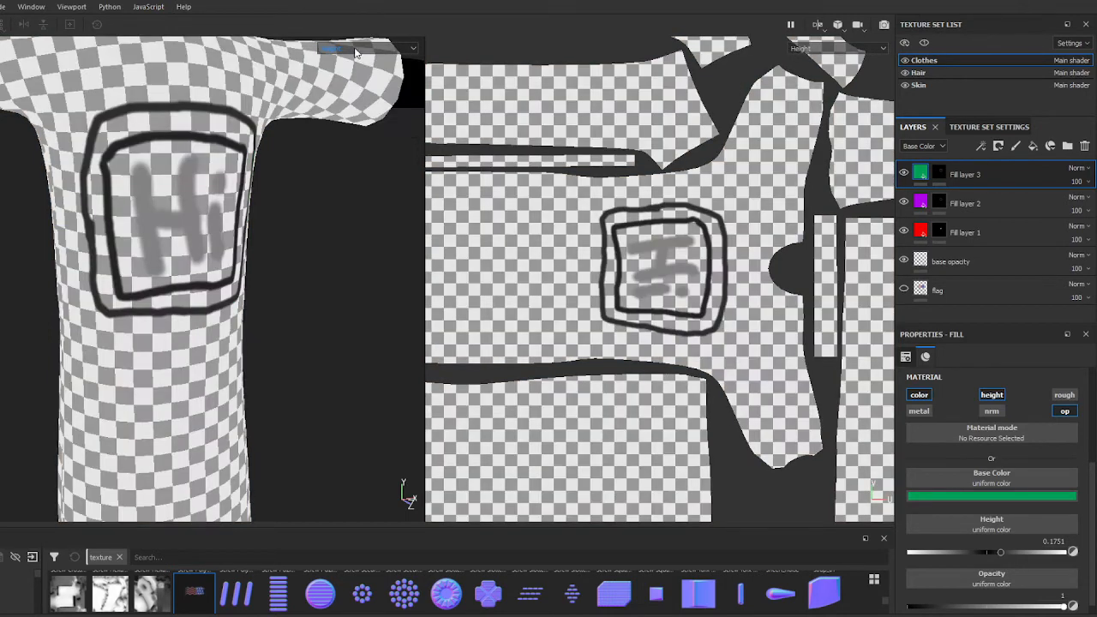
left_click(355, 51)
left_click(355, 125)
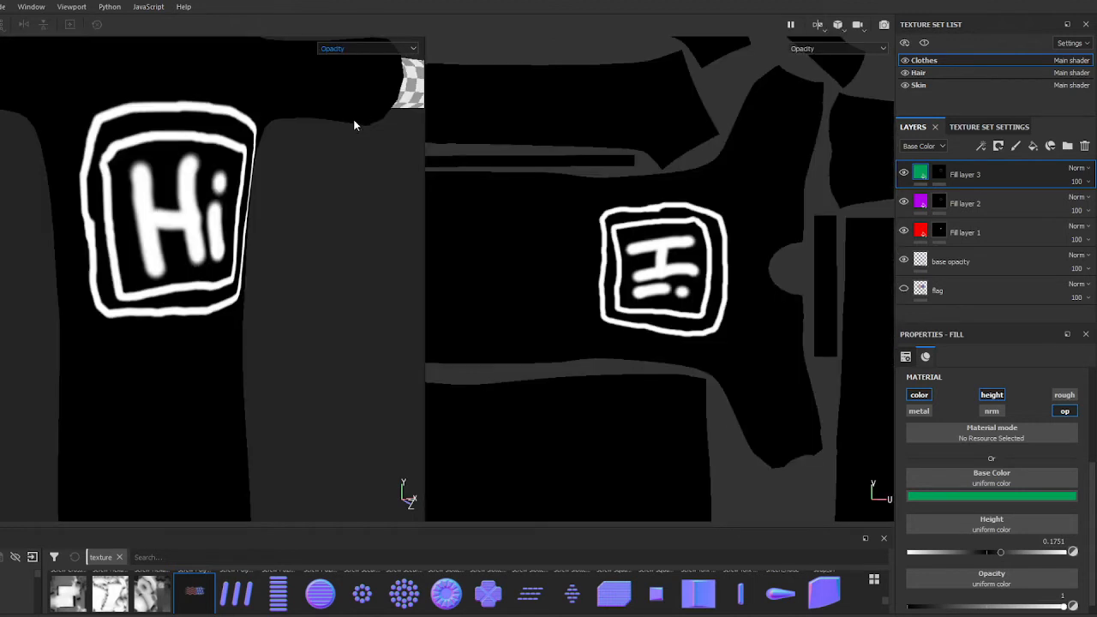
left_click(357, 49)
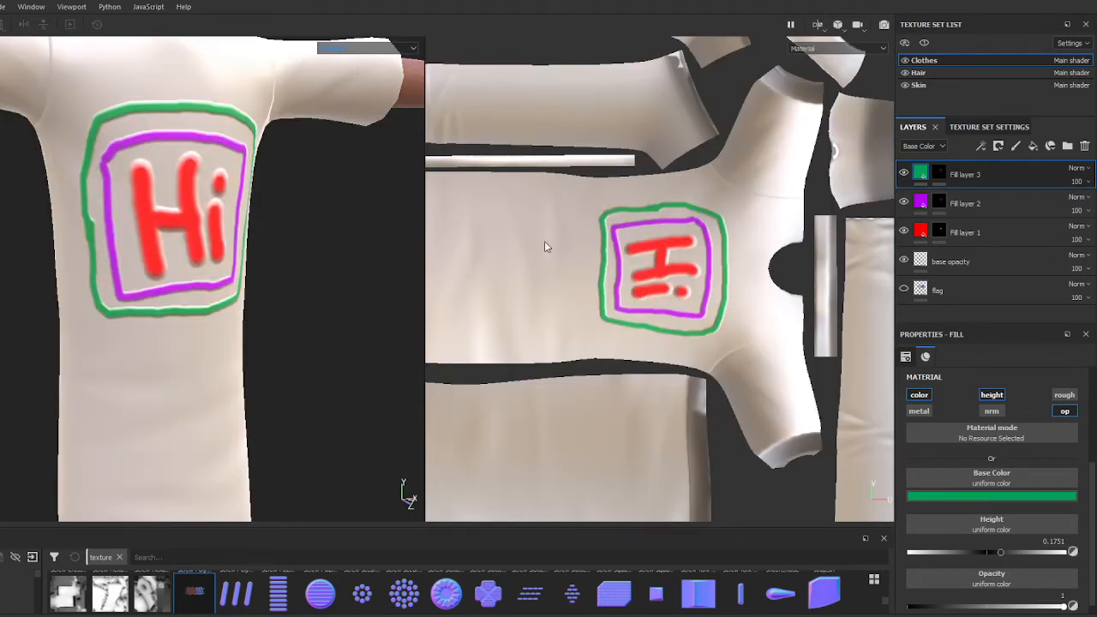
Step: Confirm the layer's name as 'base opacity'
left_click_drag(394, 257, 360, 281, "alt")
scroll(352, 279, "down", 2)
scroll(326, 257, "down", 2)
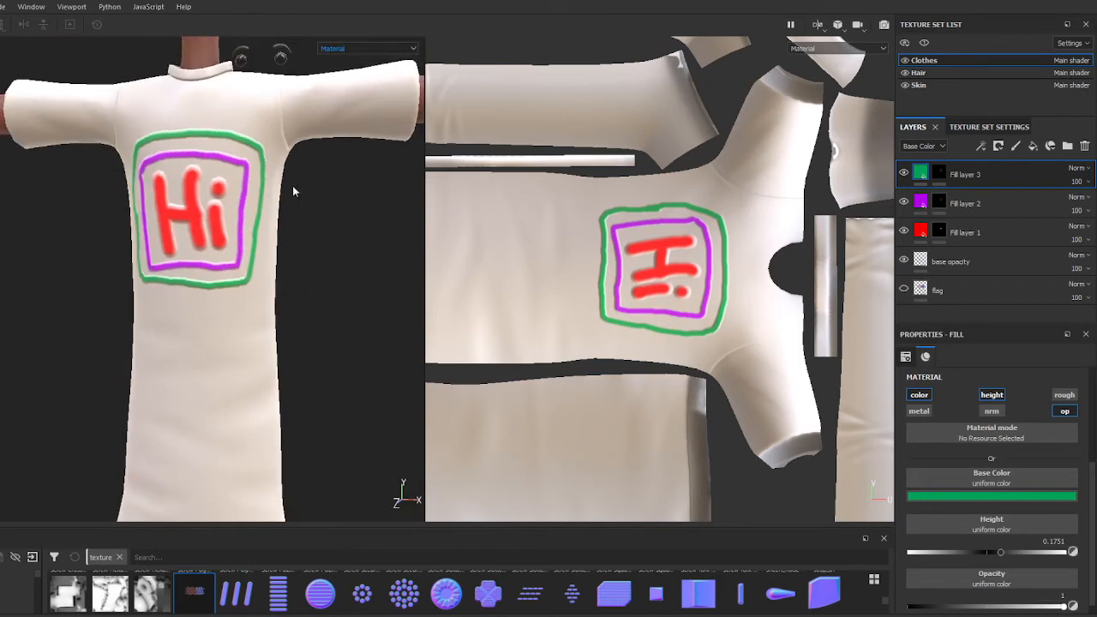
left_click(936, 263)
key("Return")
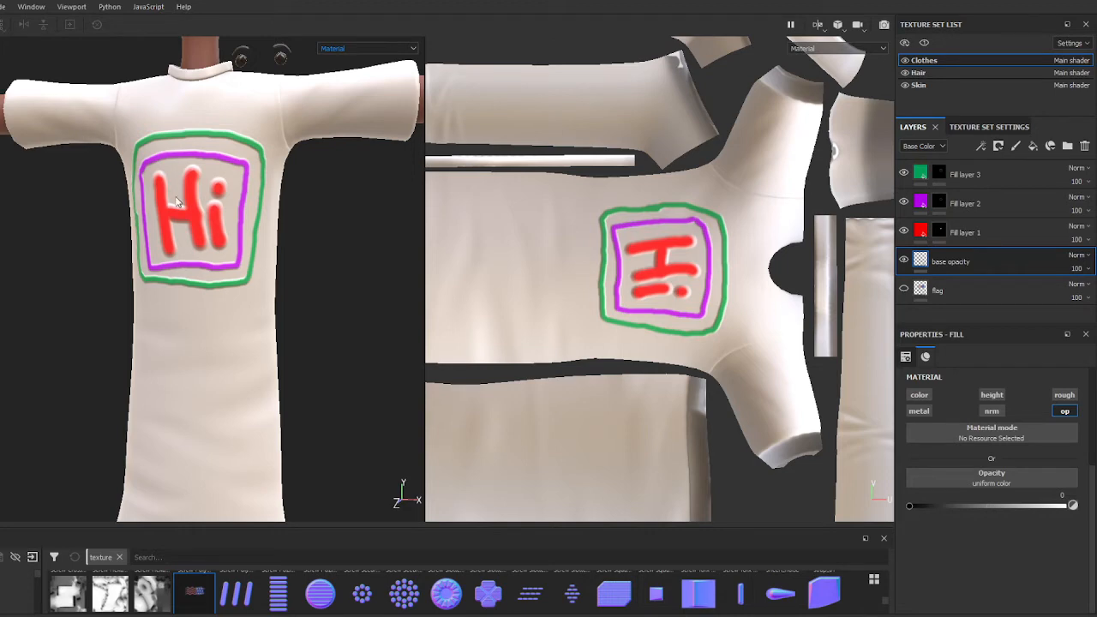
Step: Bring up Export Textures from the File menu on its Output Templates presets
left_click(2, 6)
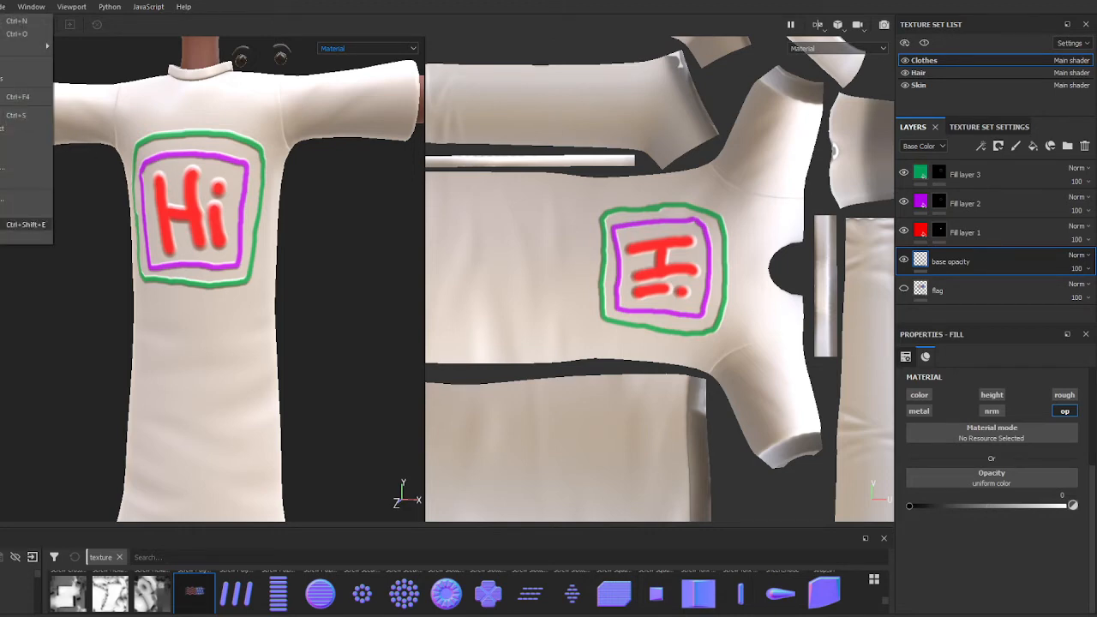
left_click(26, 224)
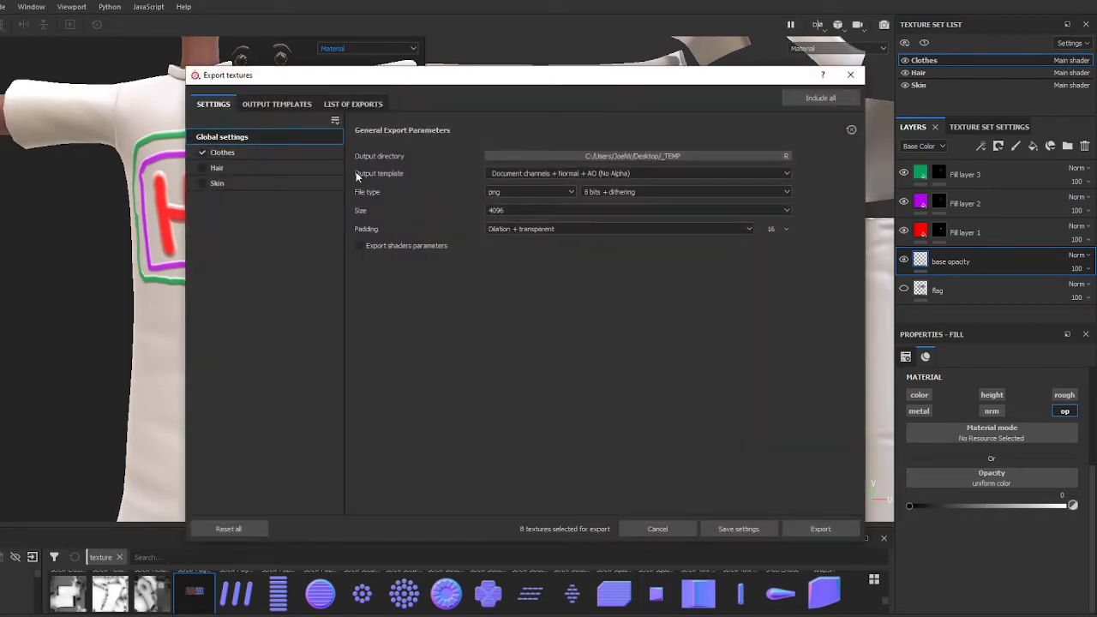
left_click(277, 104)
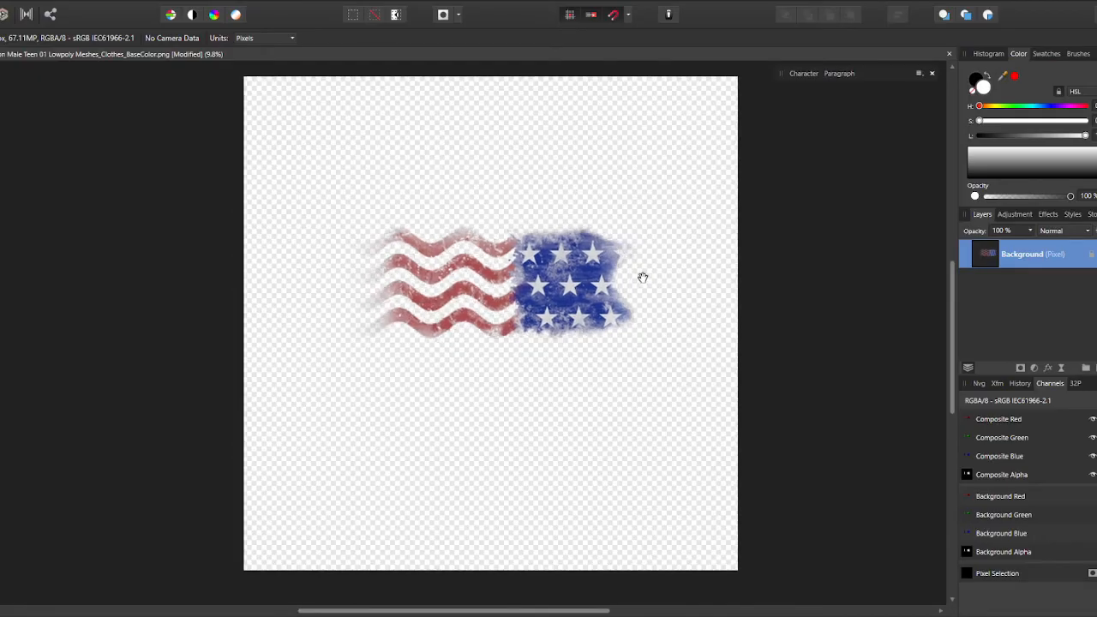
mouse_move(653, 286)
left_mouse_down()
mouse_move(649, 323)
mouse_move(639, 330)
mouse_move(628, 318)
left_mouse_up()
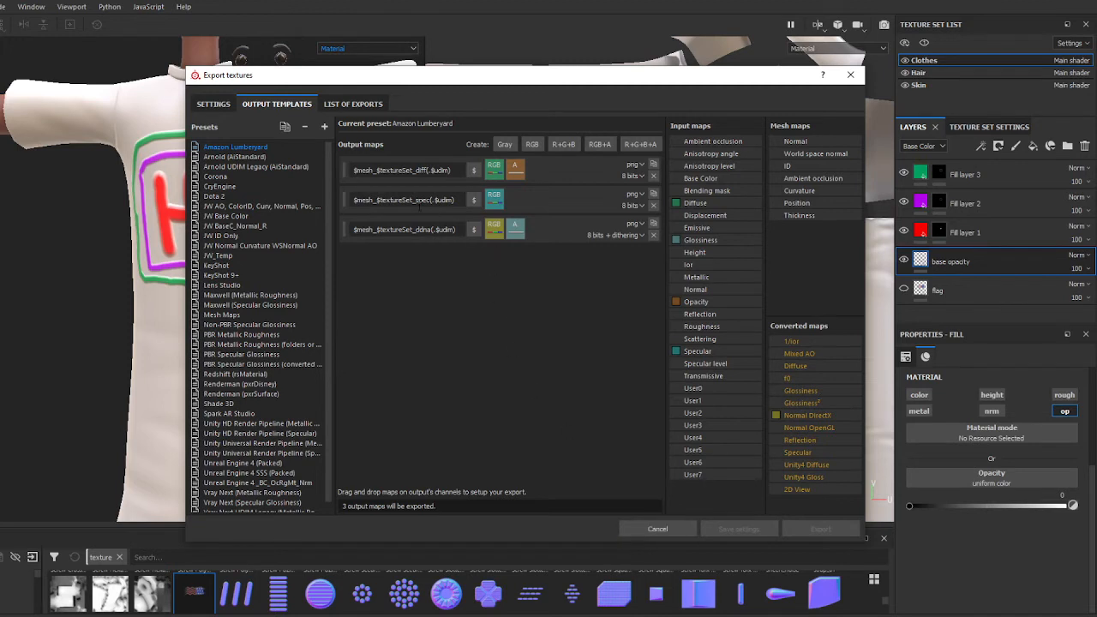
Step: Create a new export preset and name it 'opacity only'
left_click(324, 126)
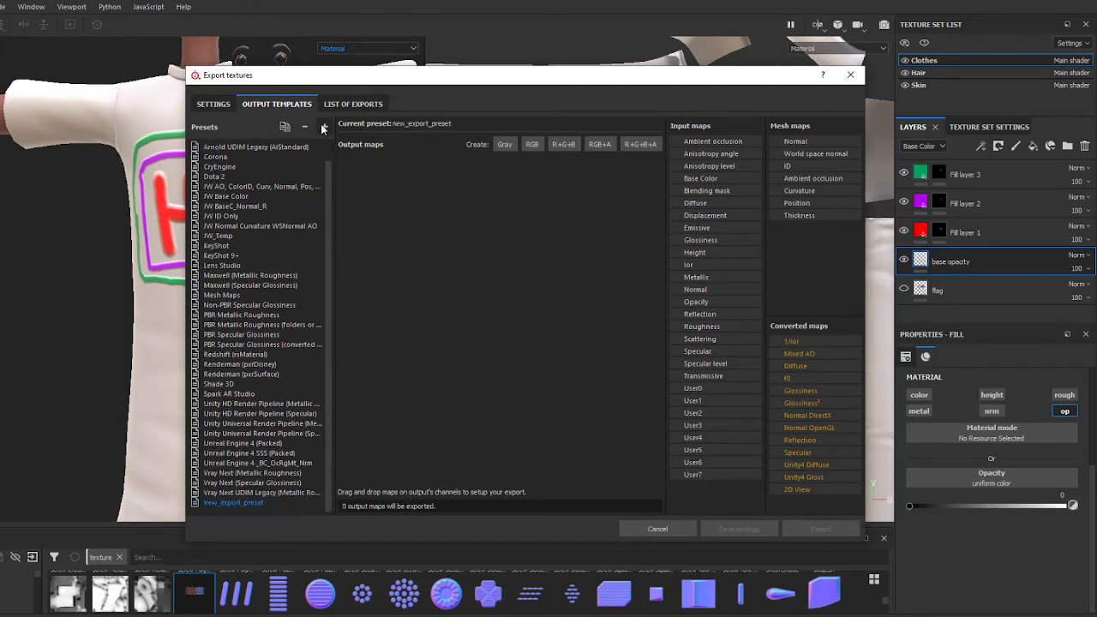
double_click(237, 503)
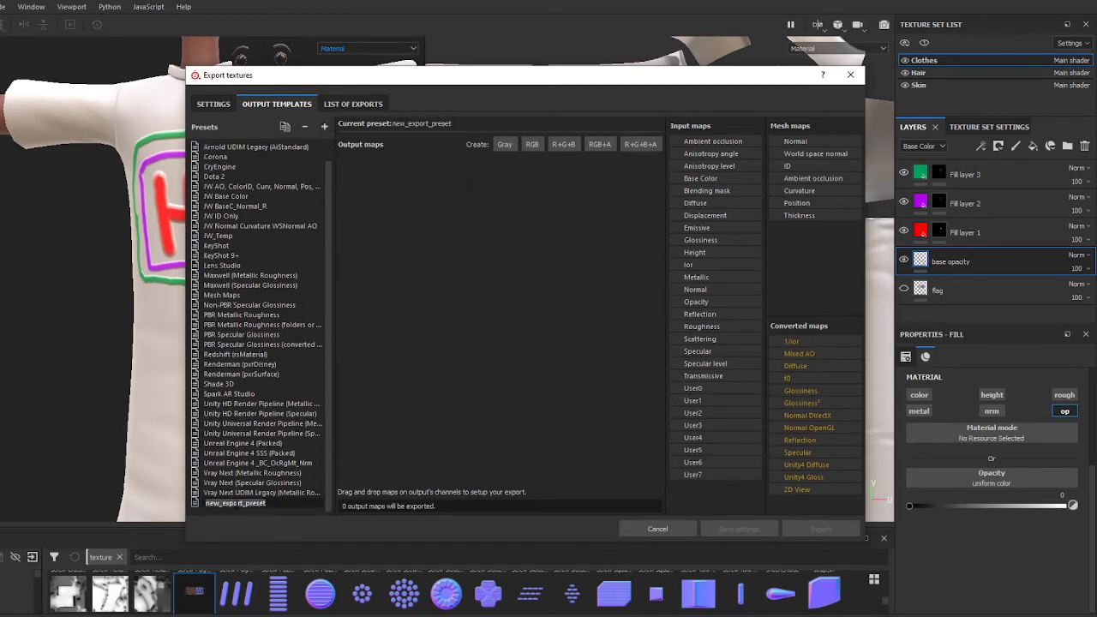
type("d")
key("Return")
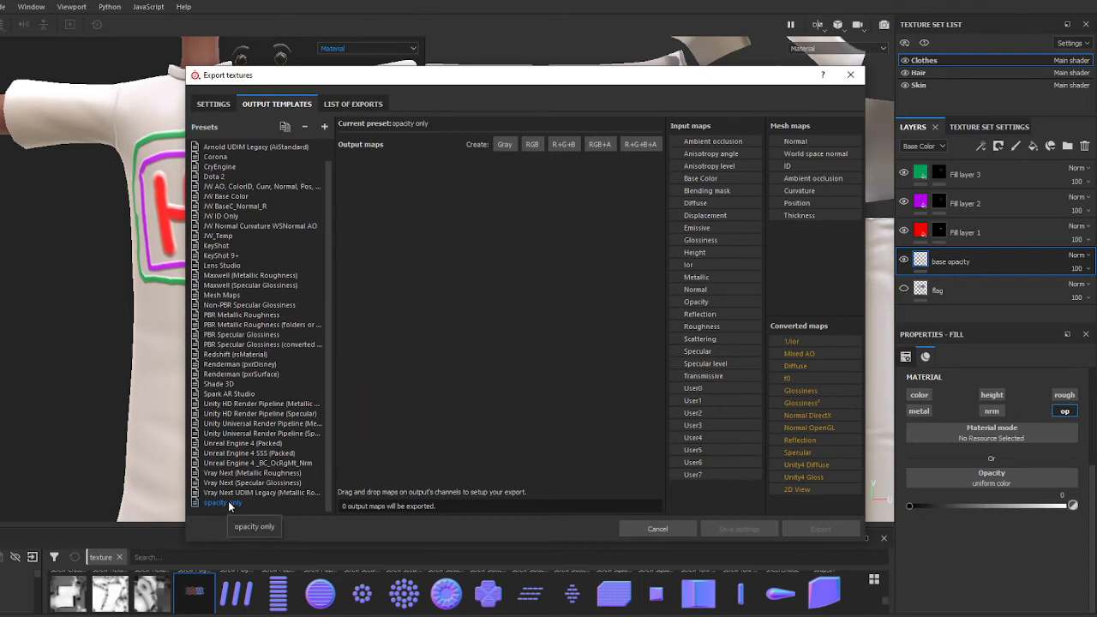
Step: Add an RGB+Alpha output map and feed Base Color into its RGB channels
left_click(598, 144)
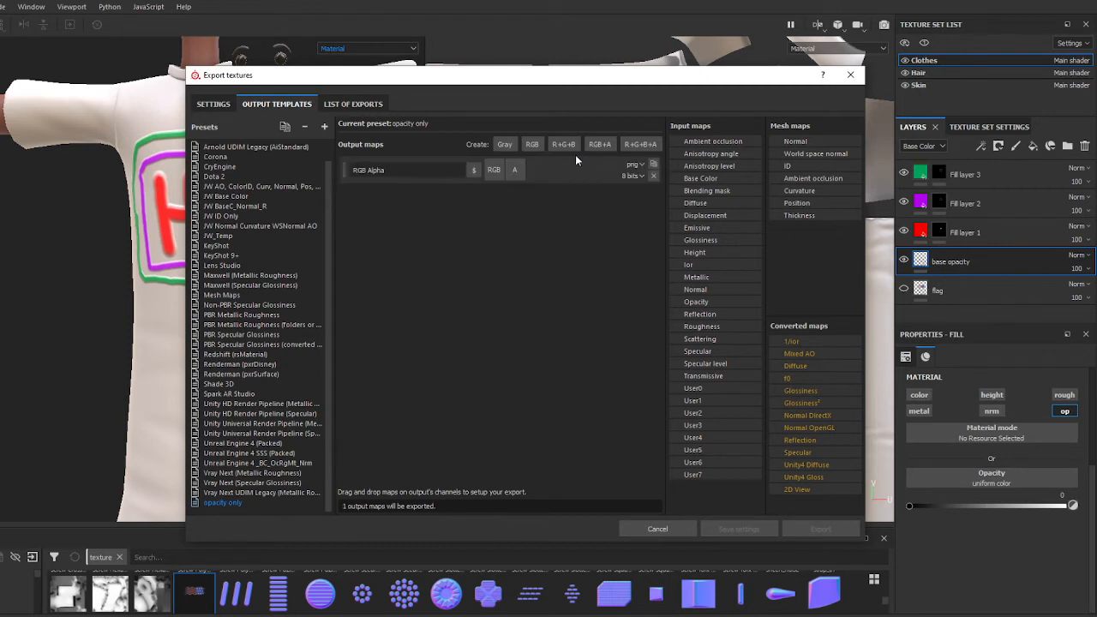
left_click(403, 170)
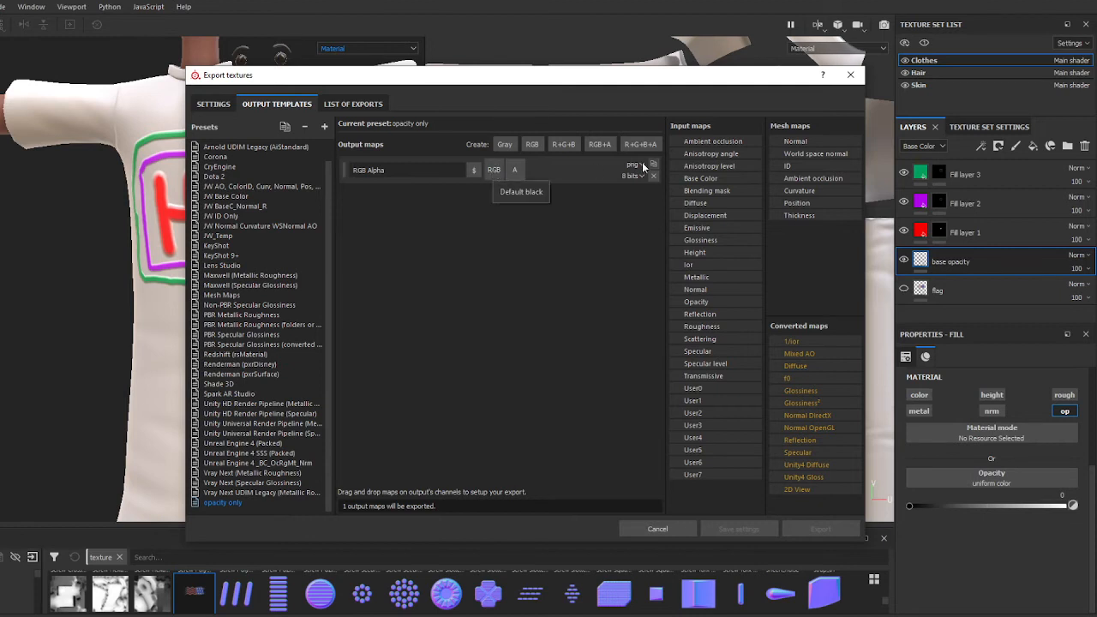
mouse_move(701, 178)
left_mouse_down()
mouse_move(506, 185)
mouse_move(495, 170)
left_mouse_up()
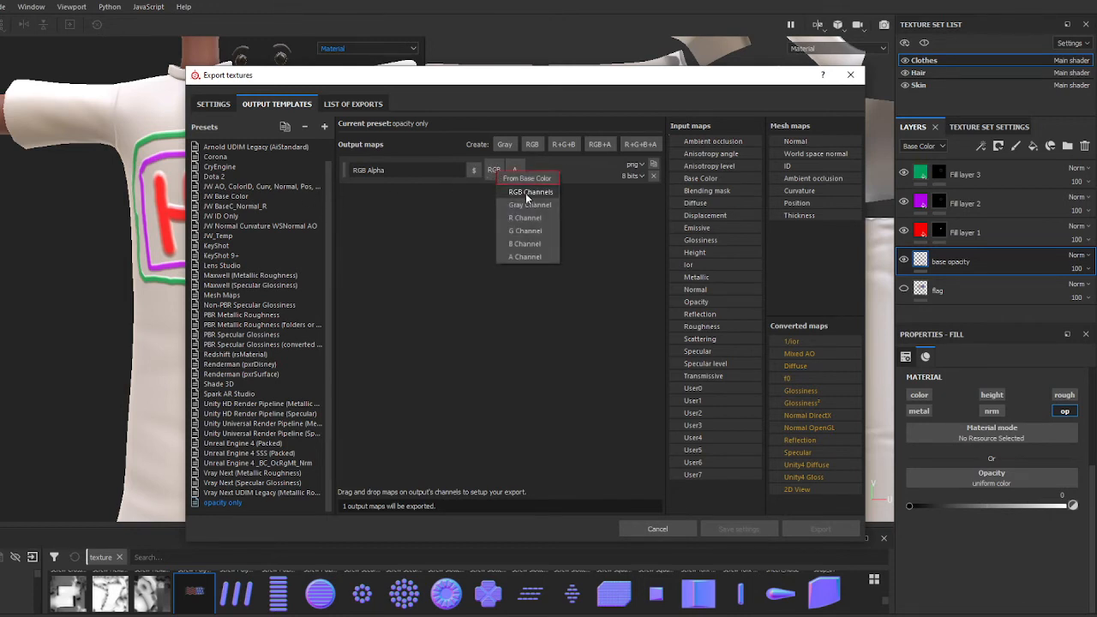
left_click(525, 192)
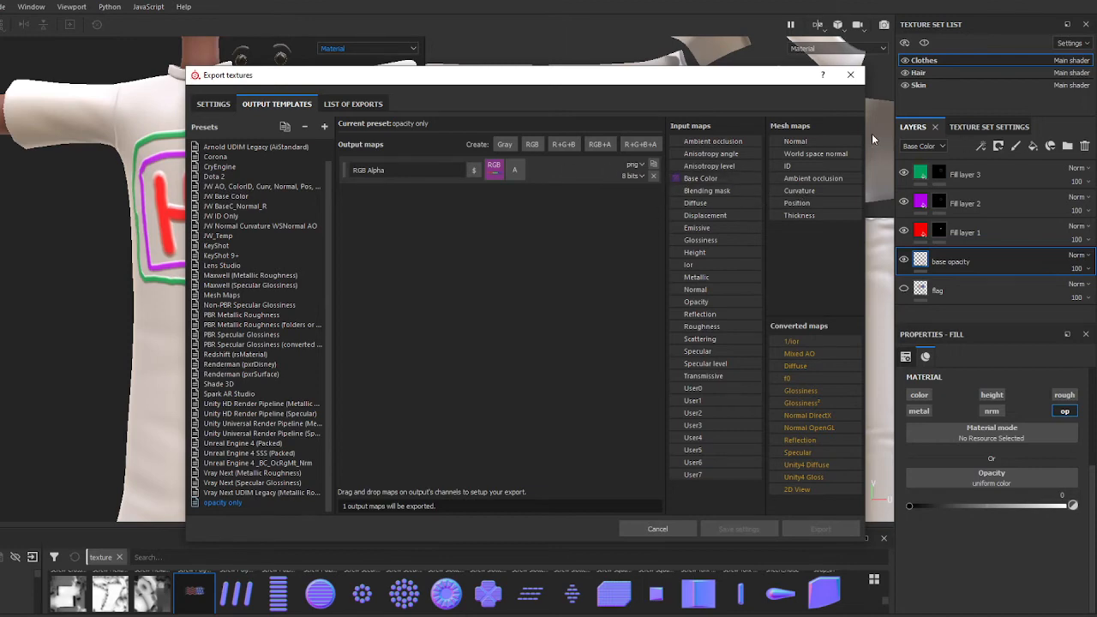
Step: Save the export settings, check the texture set's channels and return to the layer list
left_click(214, 104)
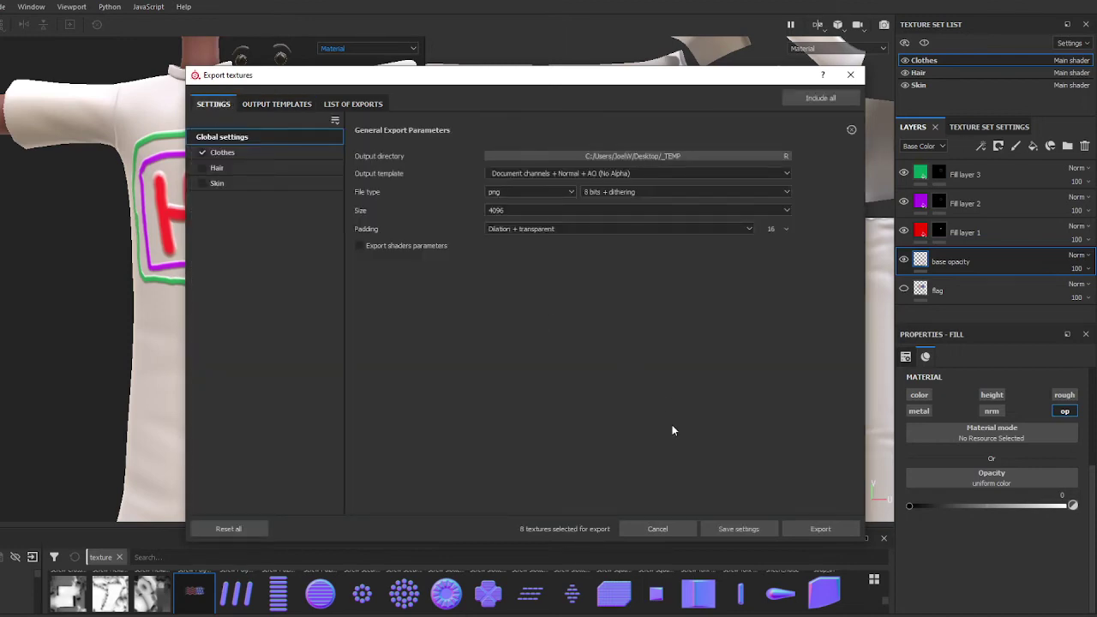
left_click(737, 529)
left_click(985, 126)
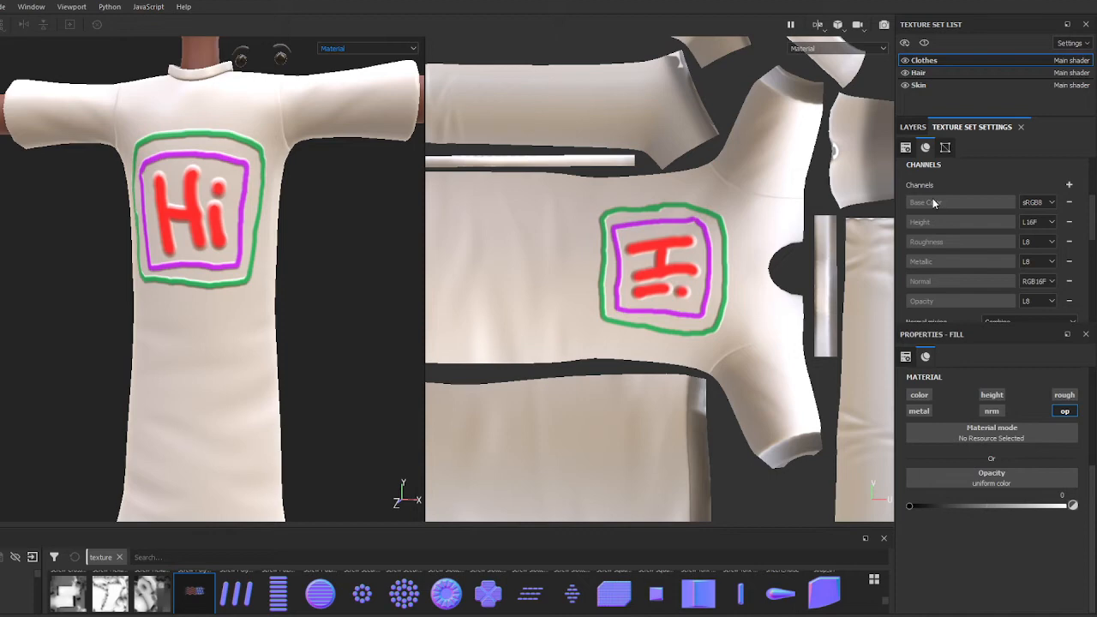
left_click(913, 126)
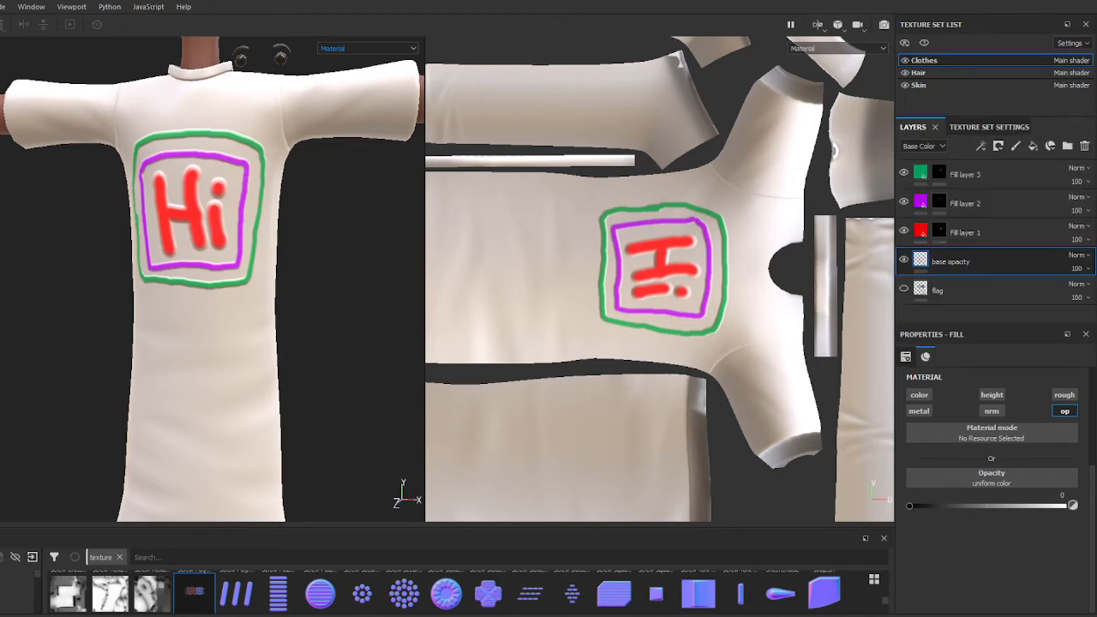
Step: Reopen the Export Textures window from the File menu
left_click(3, 6)
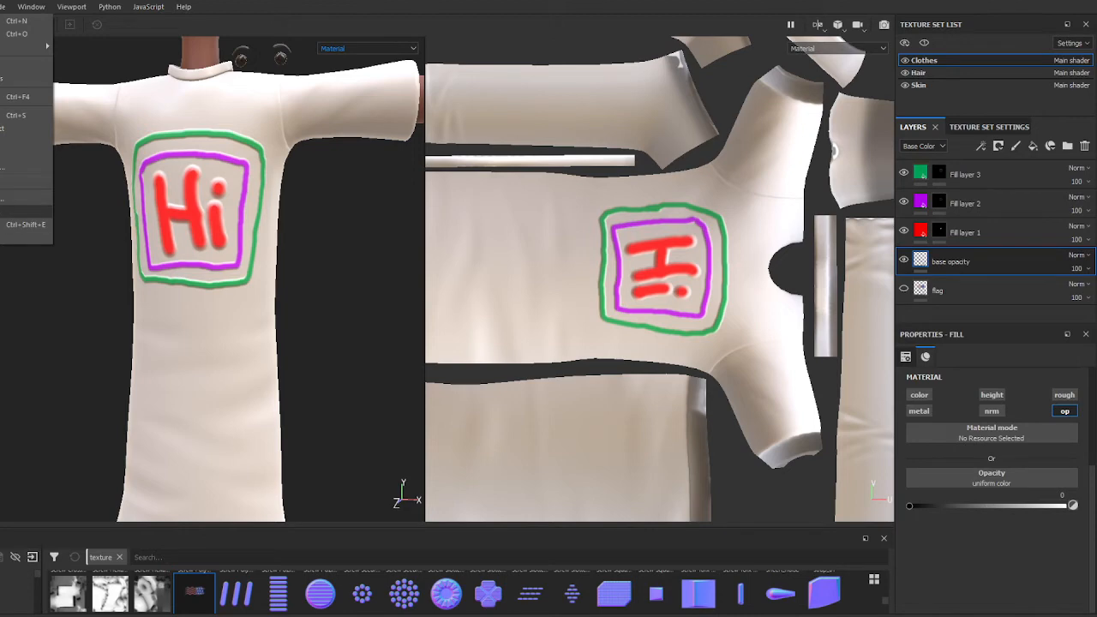
left_click(26, 224)
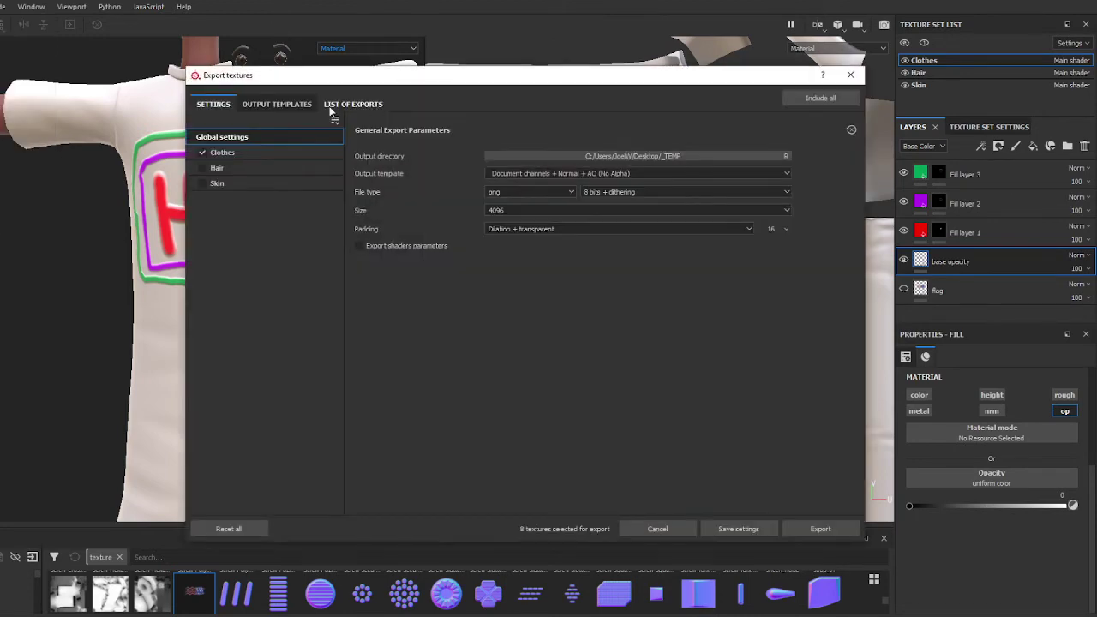
Step: Reselect the 'opacity only' preset under Output Templates
left_click(277, 103)
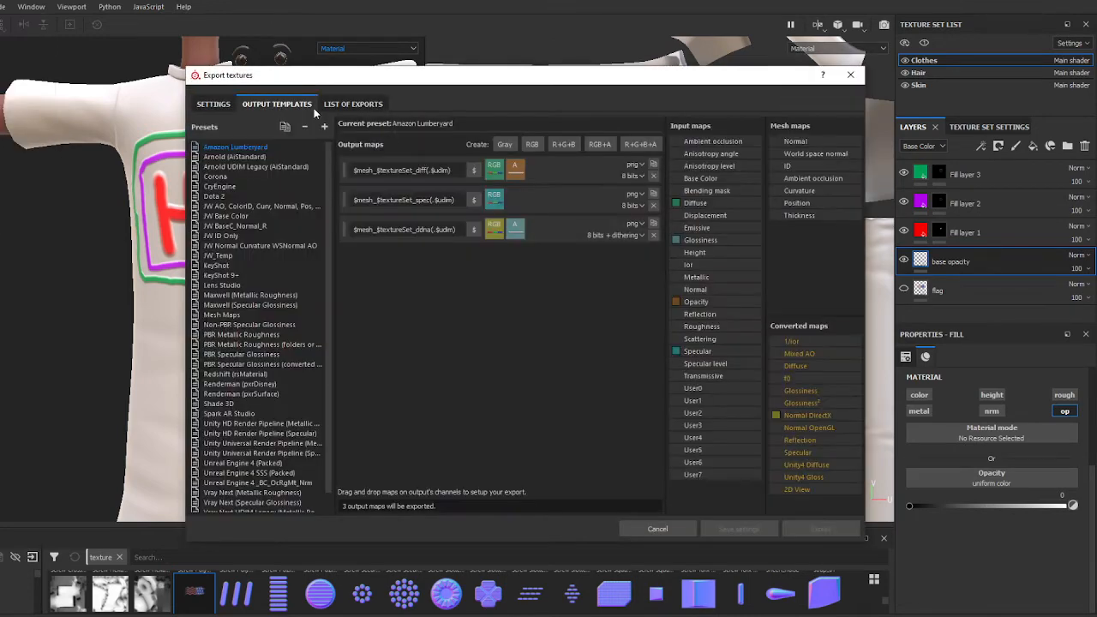
scroll(243, 153, "down", 2)
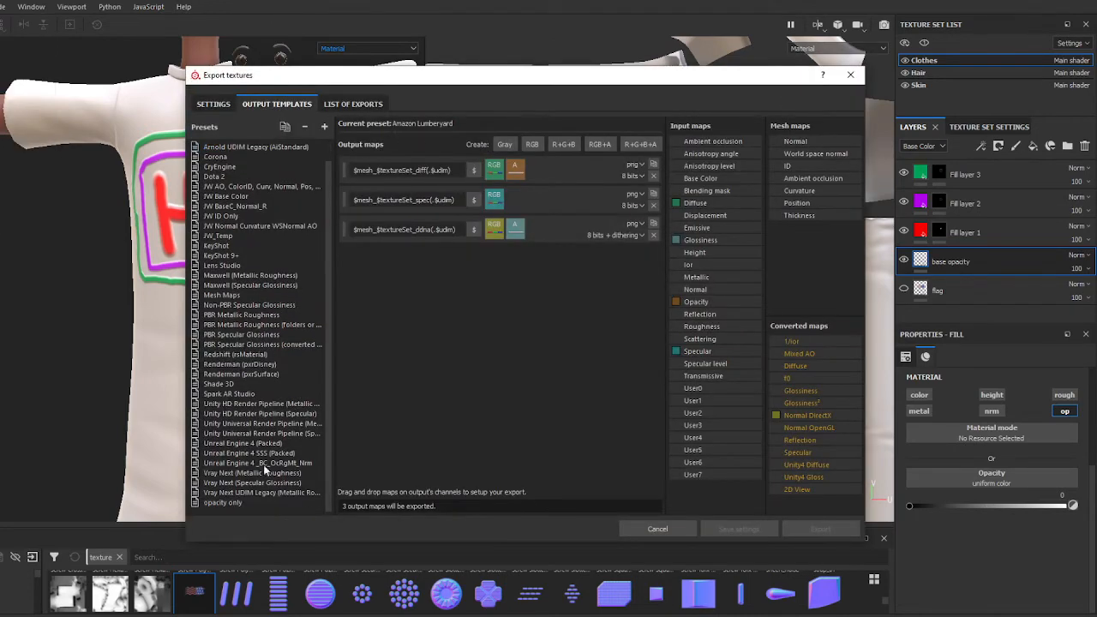
left_click(222, 503)
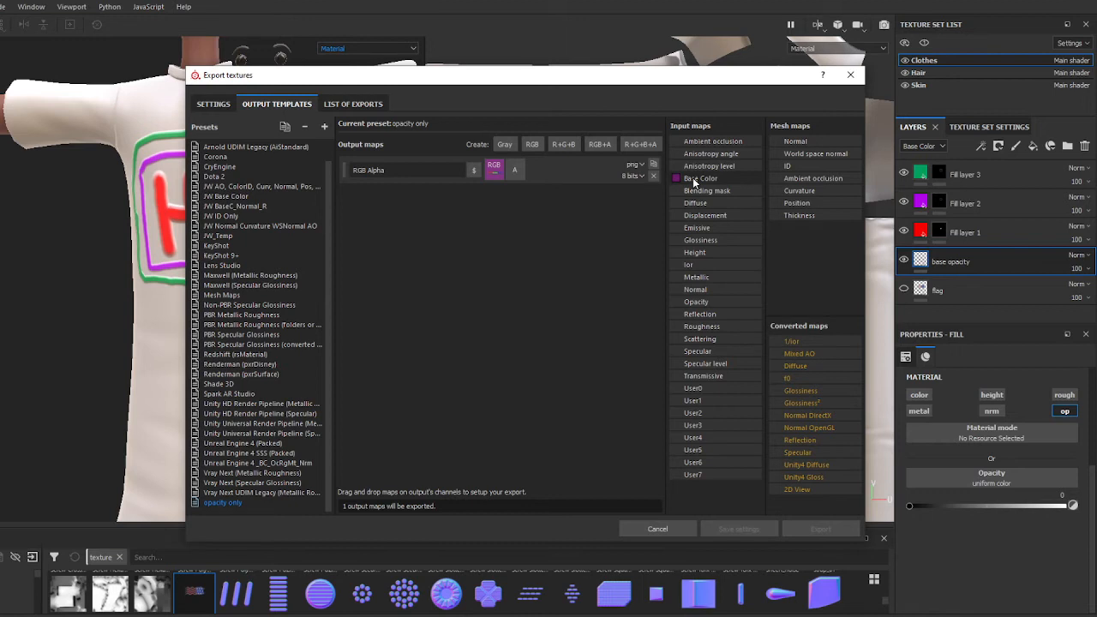
Step: Replace Base Color with the Normal mesh map as the RGB source
left_click_drag(694, 179, 515, 174)
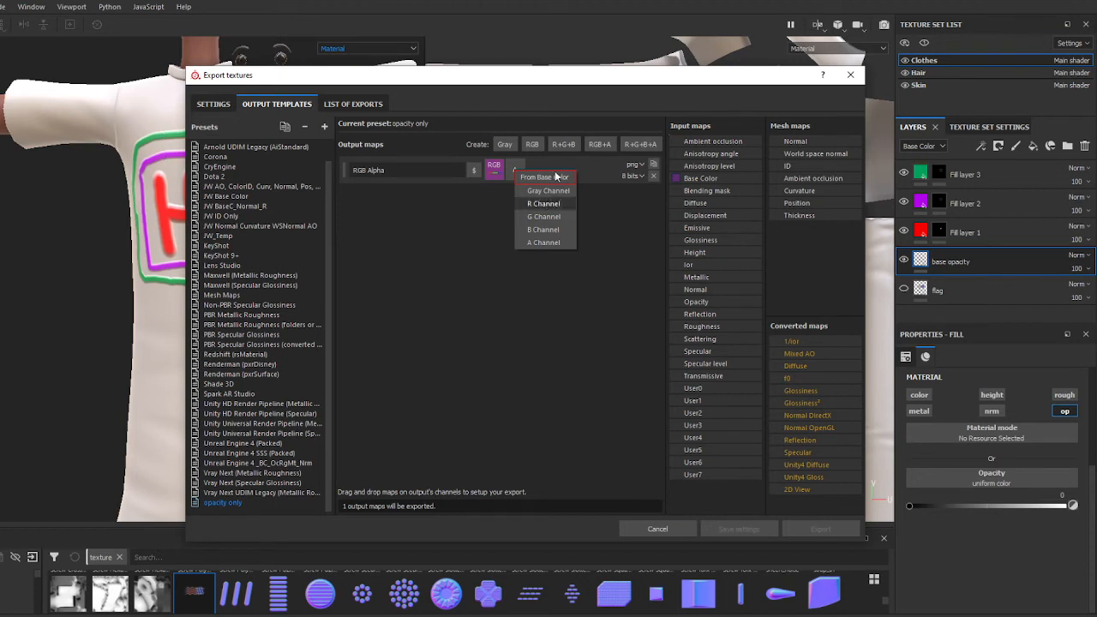
left_click(714, 182)
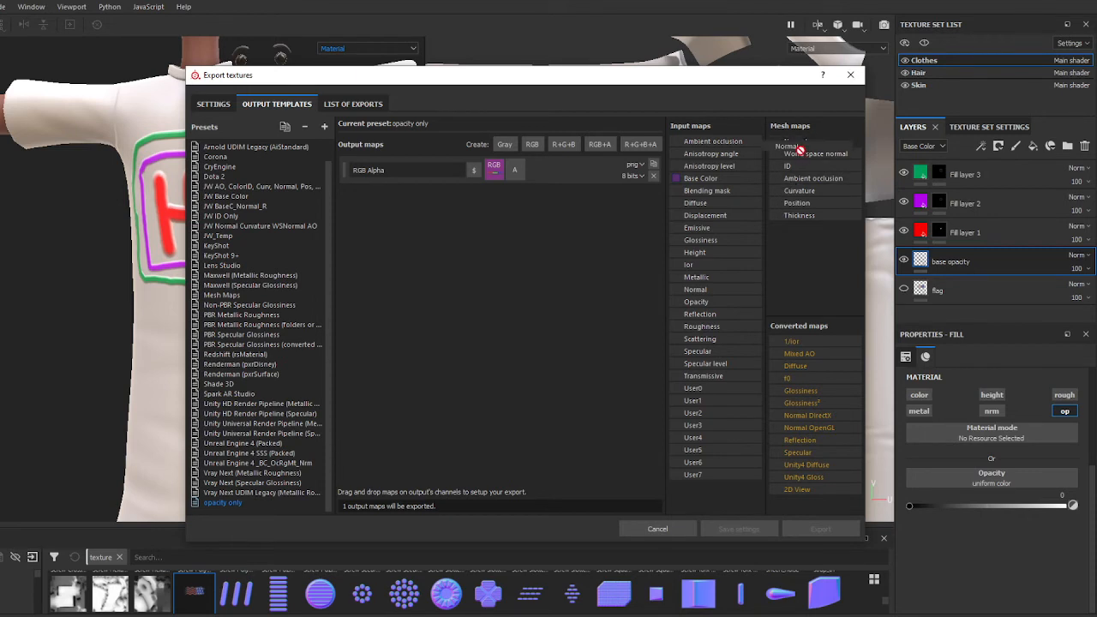
left_click_drag(807, 142, 502, 171)
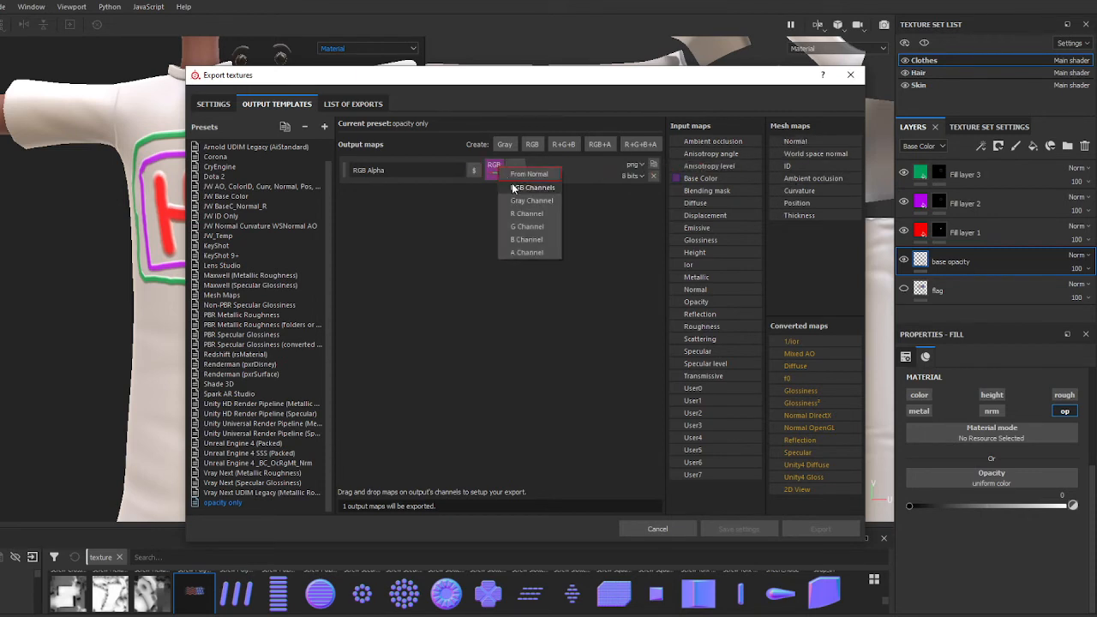
left_click(512, 183)
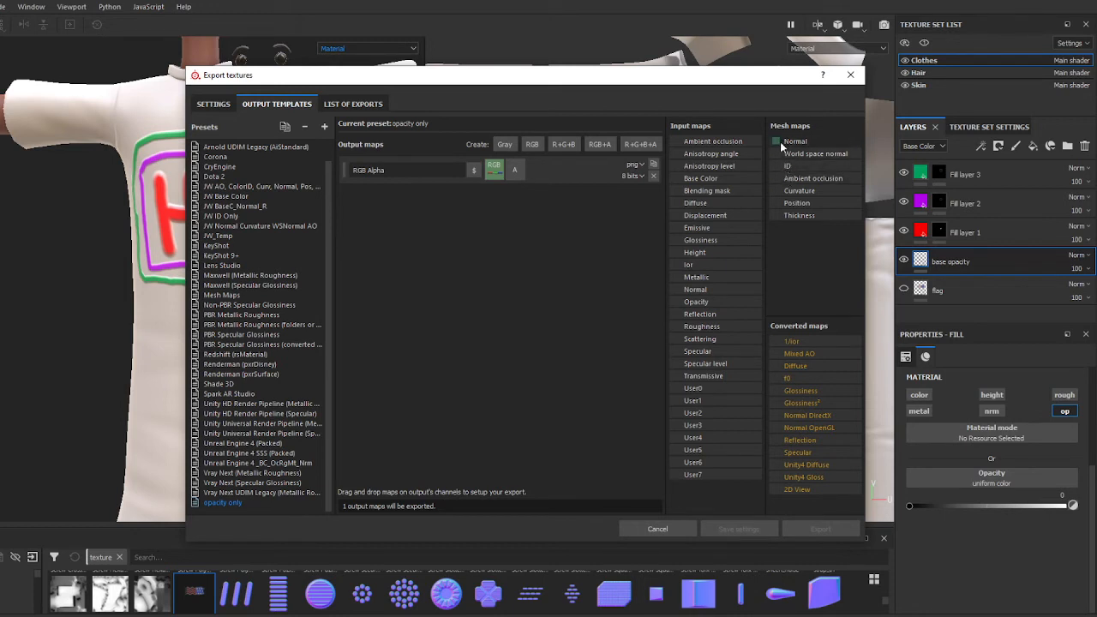
Step: Take the map's alpha from the Normal mesh map's A channel
left_click_drag(780, 141, 516, 171)
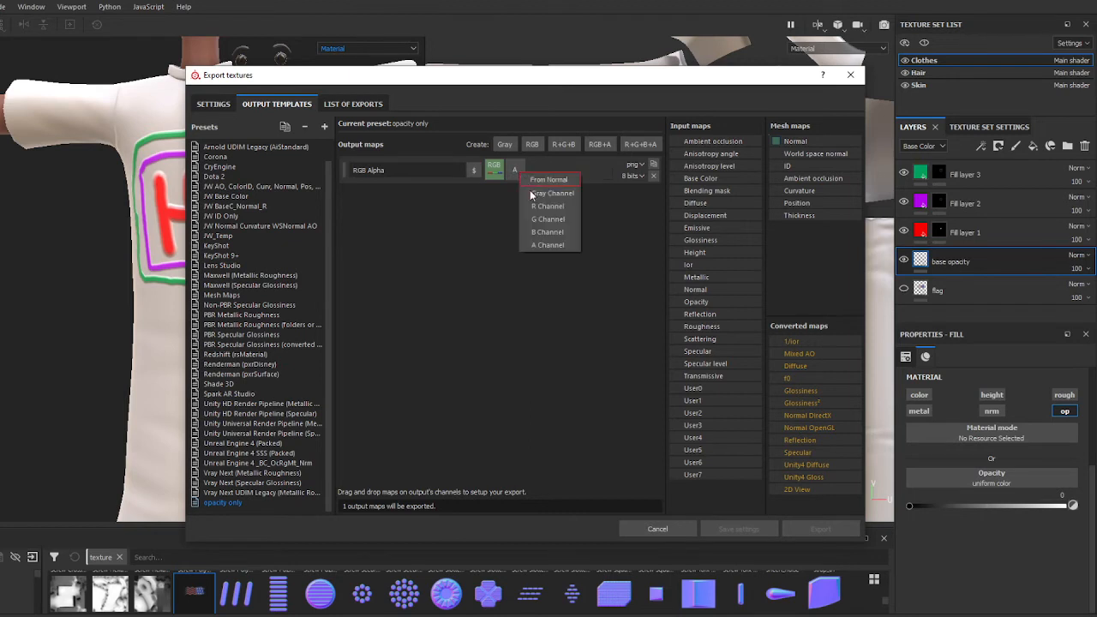
left_click(541, 246)
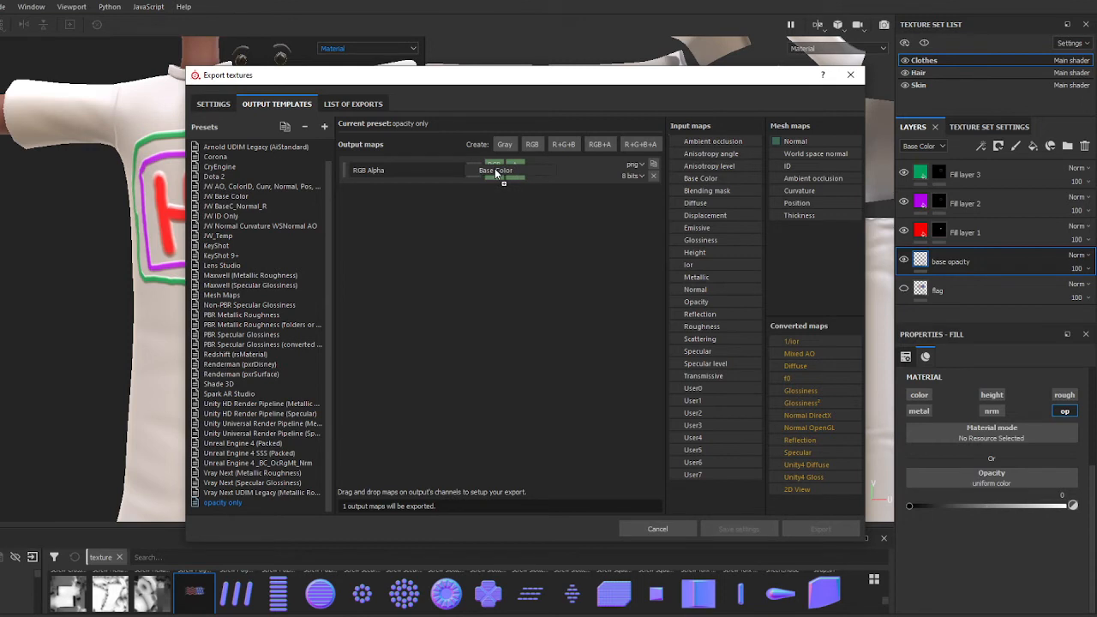
Step: Feed Base Color into RGB and Opacity's gray channel into the alpha slot
left_click_drag(699, 178, 494, 168)
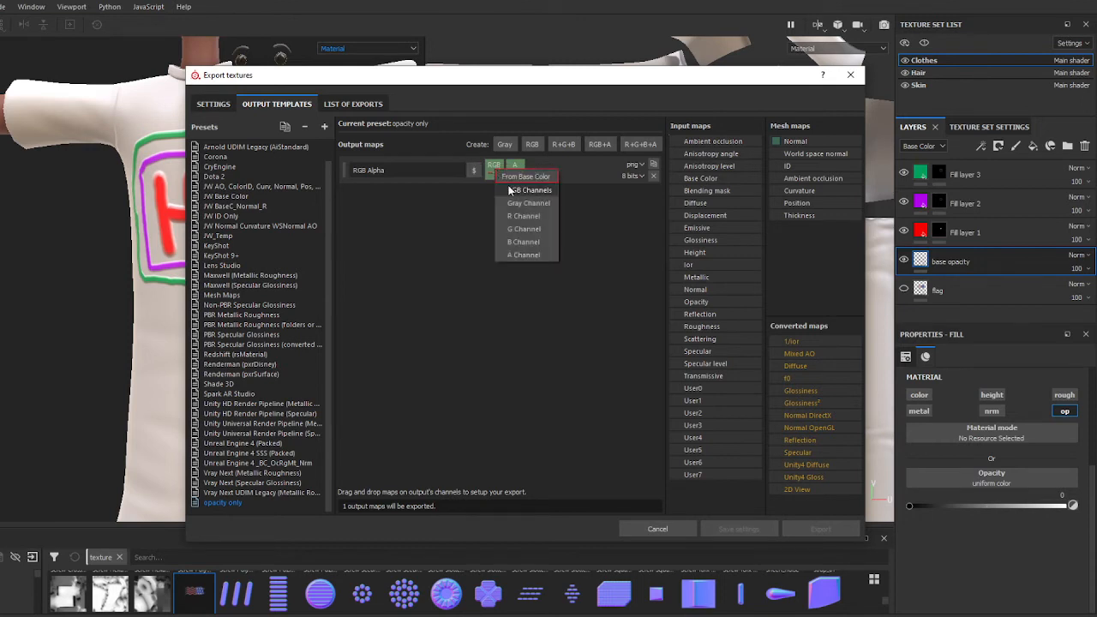
left_click(509, 190)
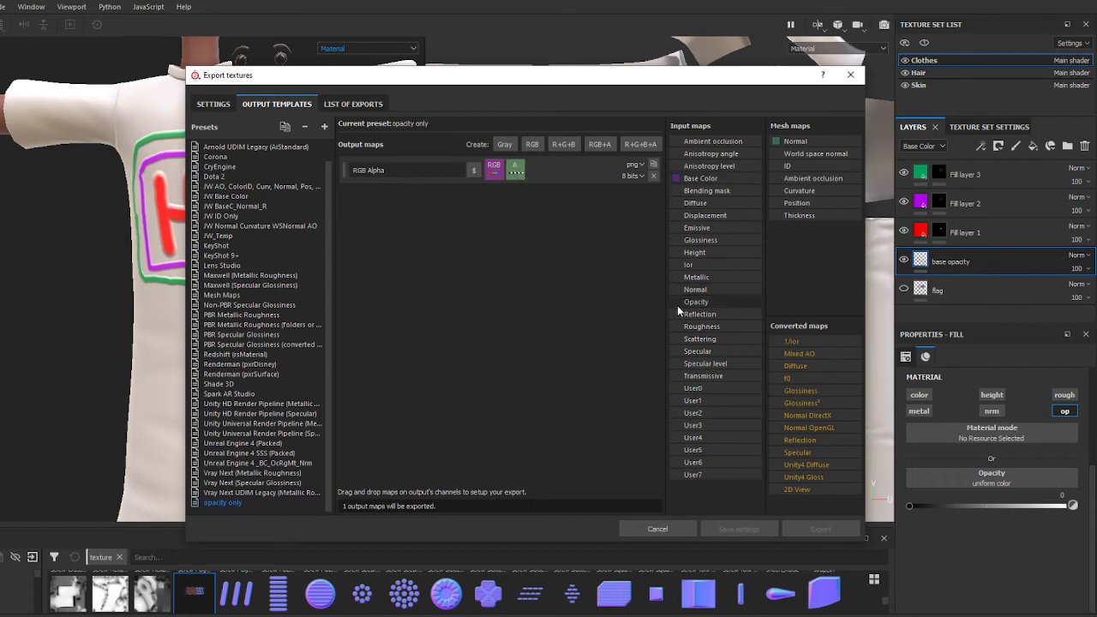
mouse_move(696, 302)
left_mouse_down()
mouse_move(578, 260)
mouse_move(515, 171)
left_mouse_up()
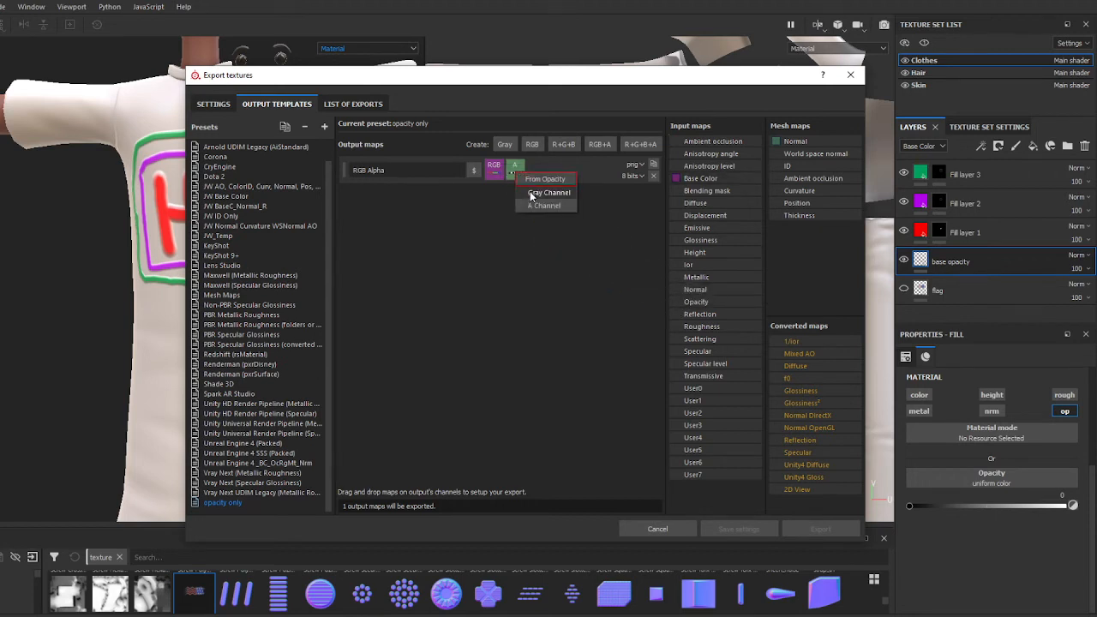
left_click(530, 195)
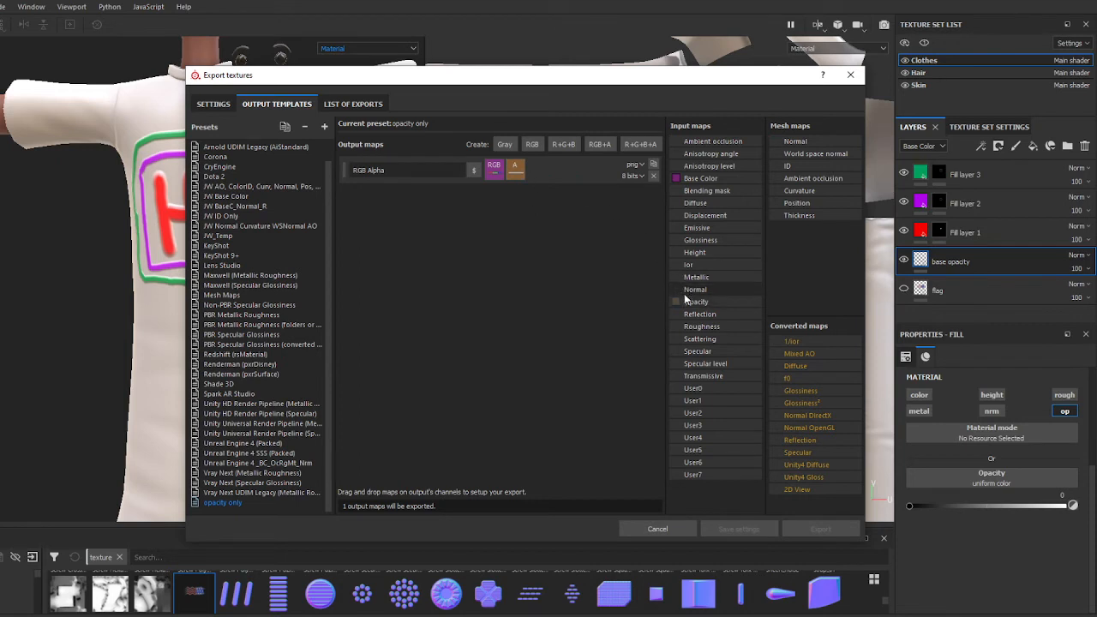
left_click_drag(695, 302, 514, 171)
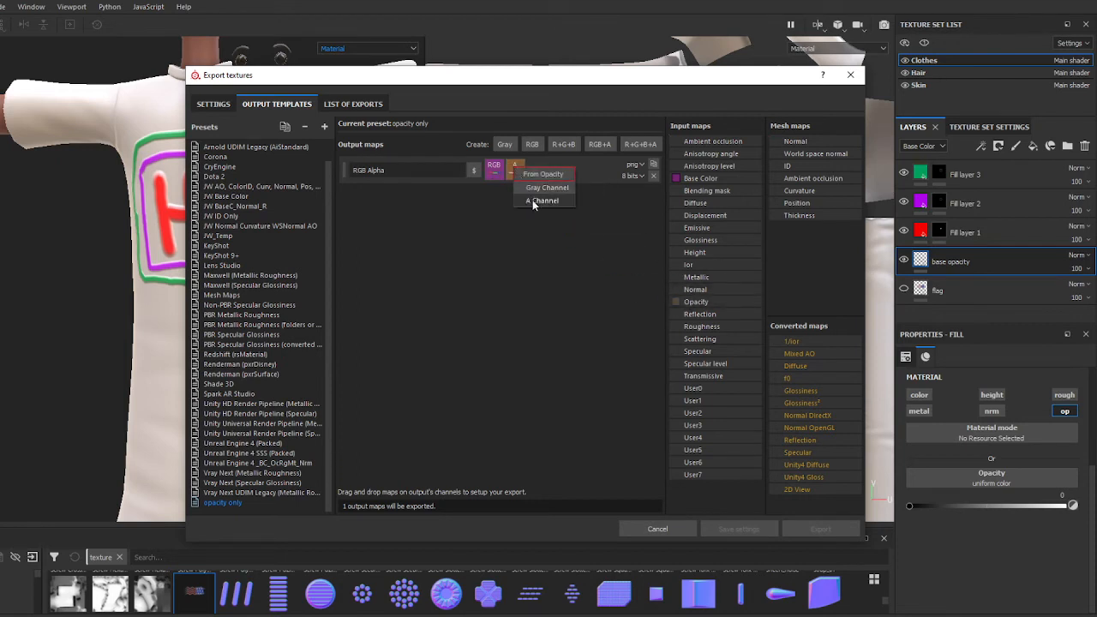
left_click(533, 192)
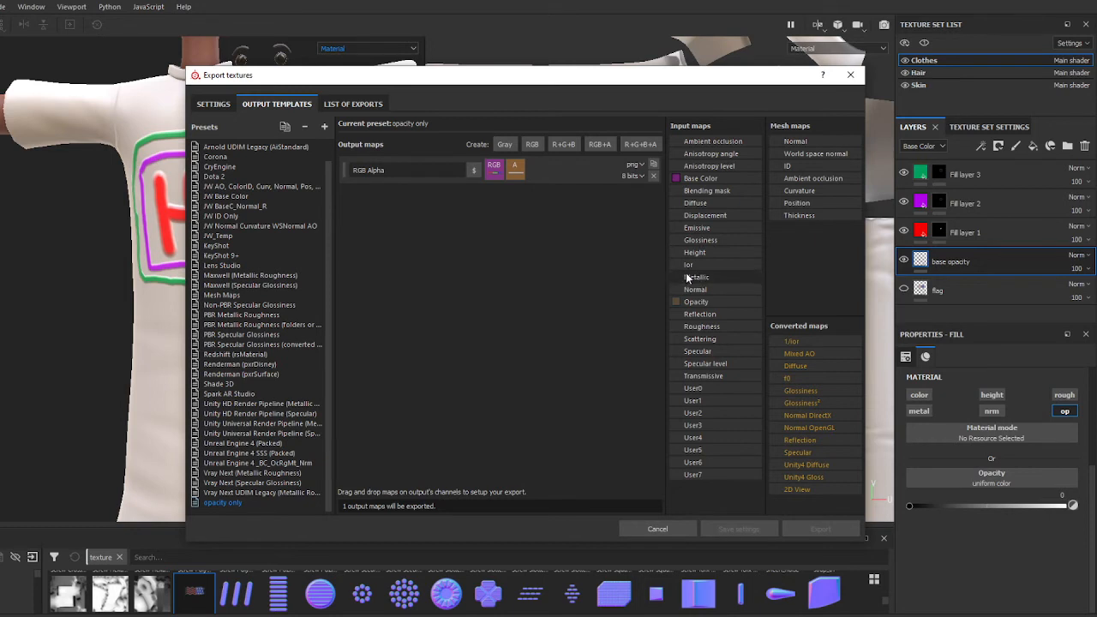
Step: Try Metallic as the alpha source, then restore Opacity as the alpha channel
left_click_drag(685, 277, 514, 170)
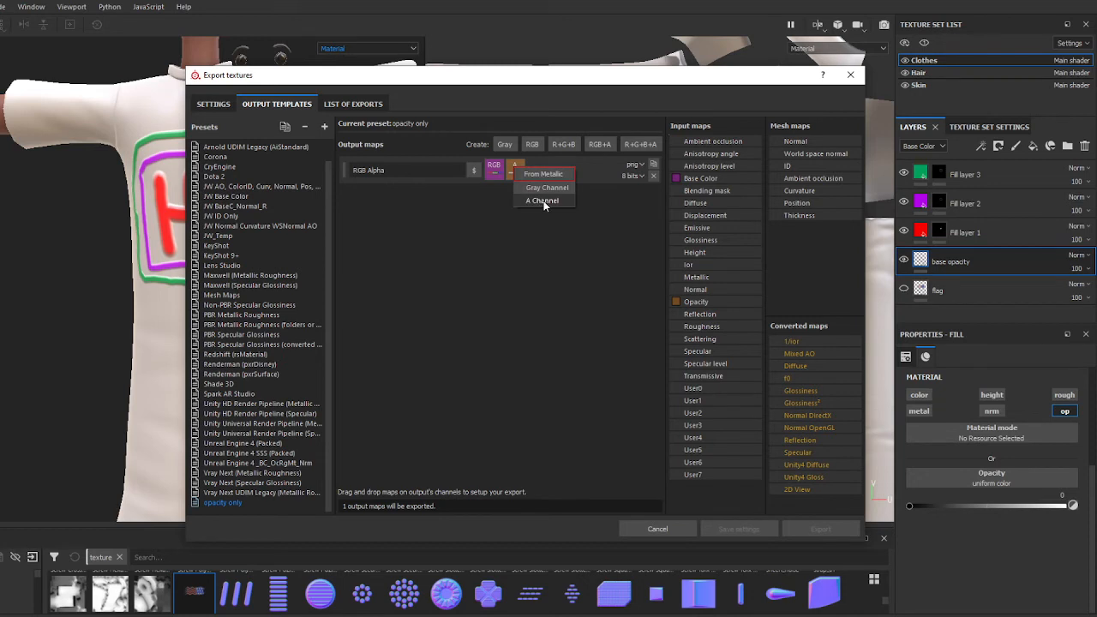
left_click(546, 187)
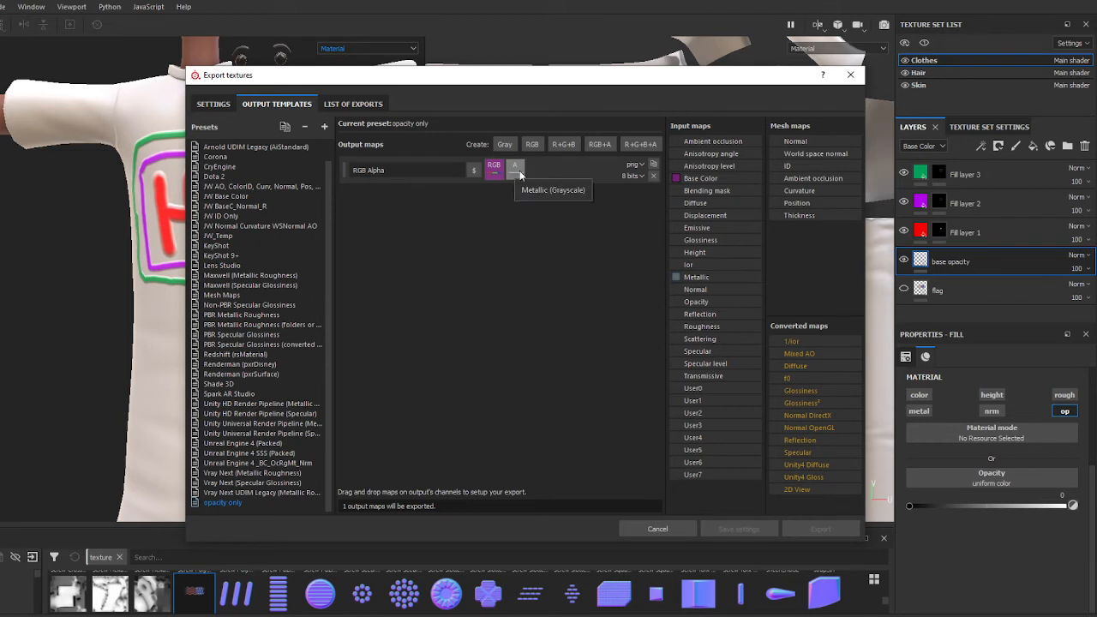
left_click_drag(695, 302, 516, 172)
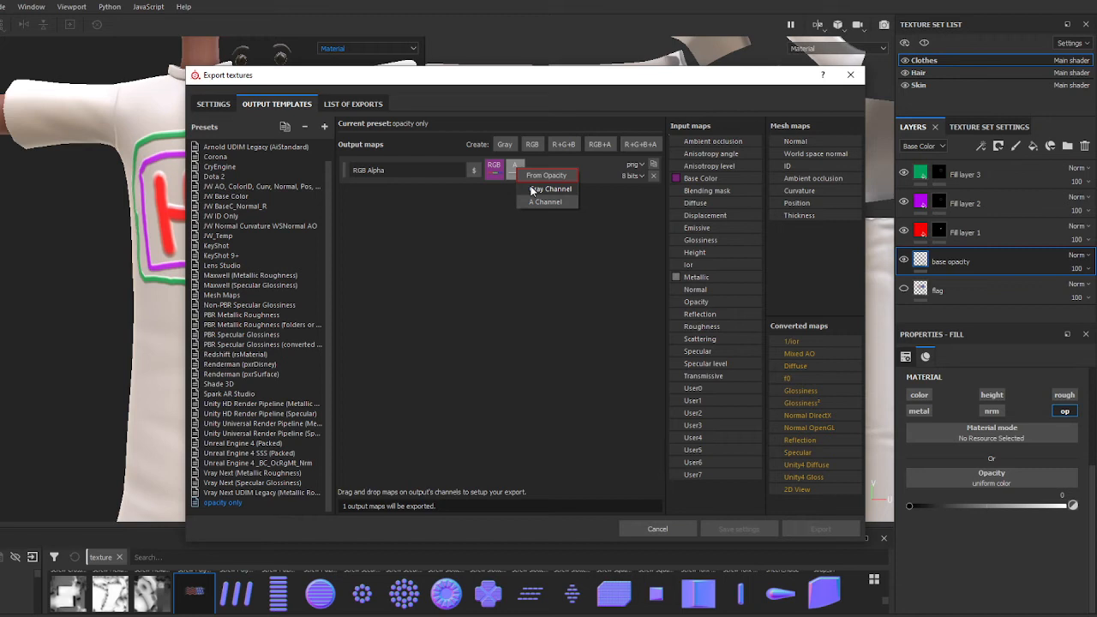
left_click(531, 190)
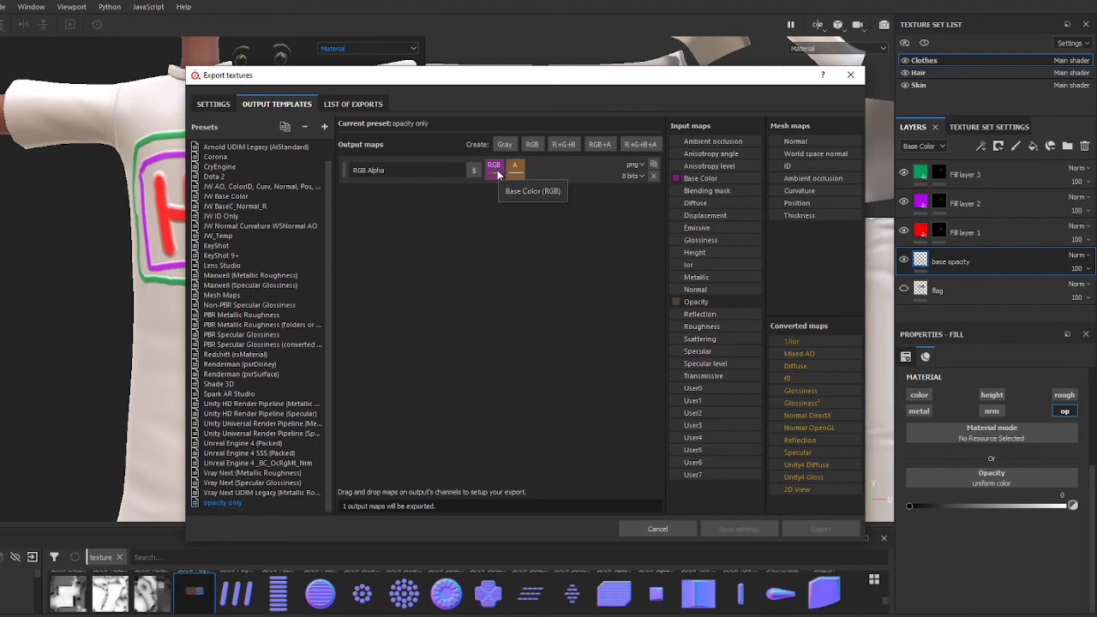
Step: Save the export settings and close the export window
left_click(213, 104)
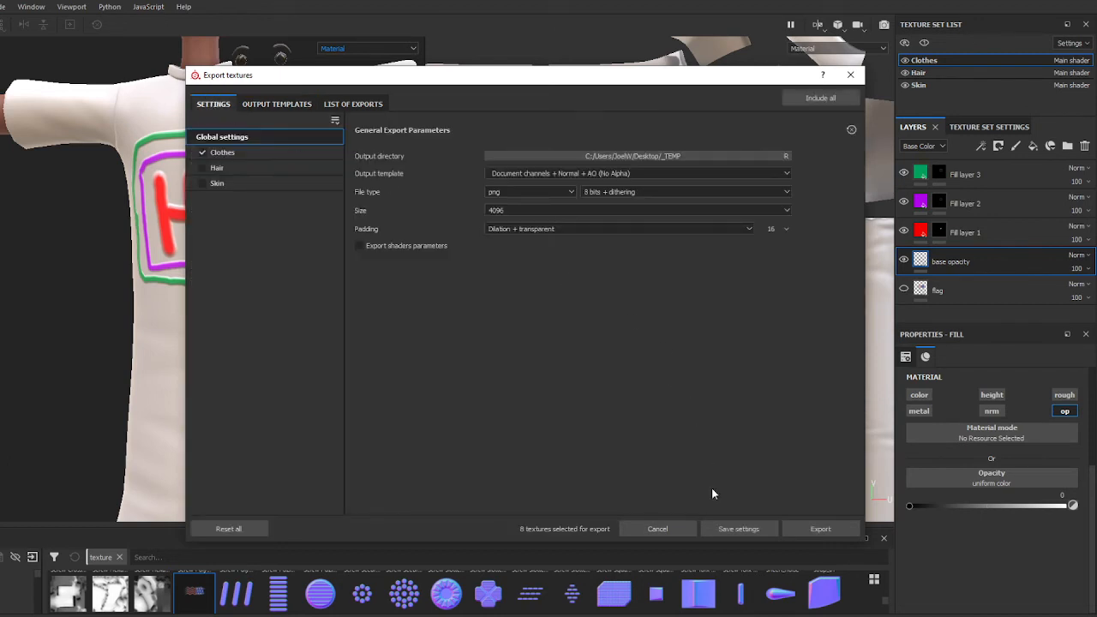
left_click(737, 529)
left_click(738, 529)
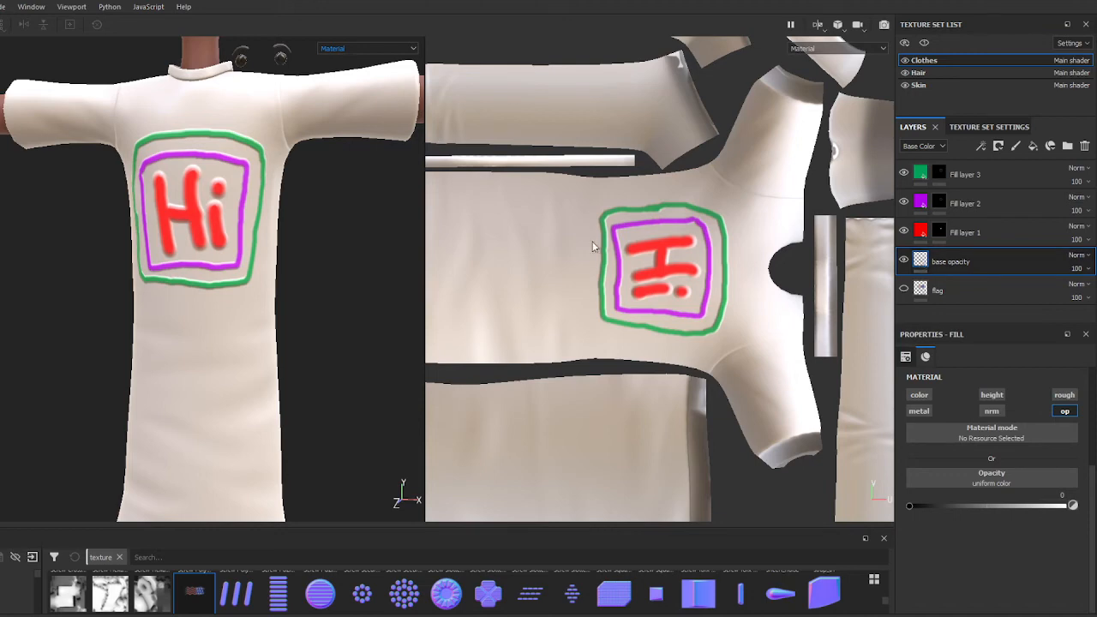
Step: View the shirt's Opacity channel alone, then return to the full Material view
left_click(368, 48)
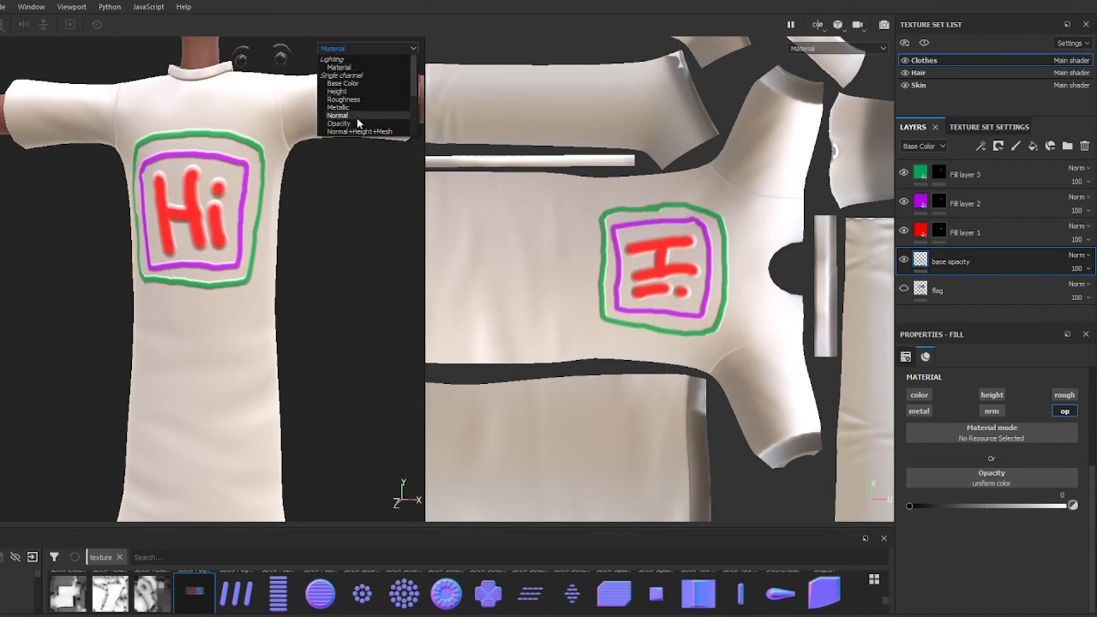
left_click(357, 123)
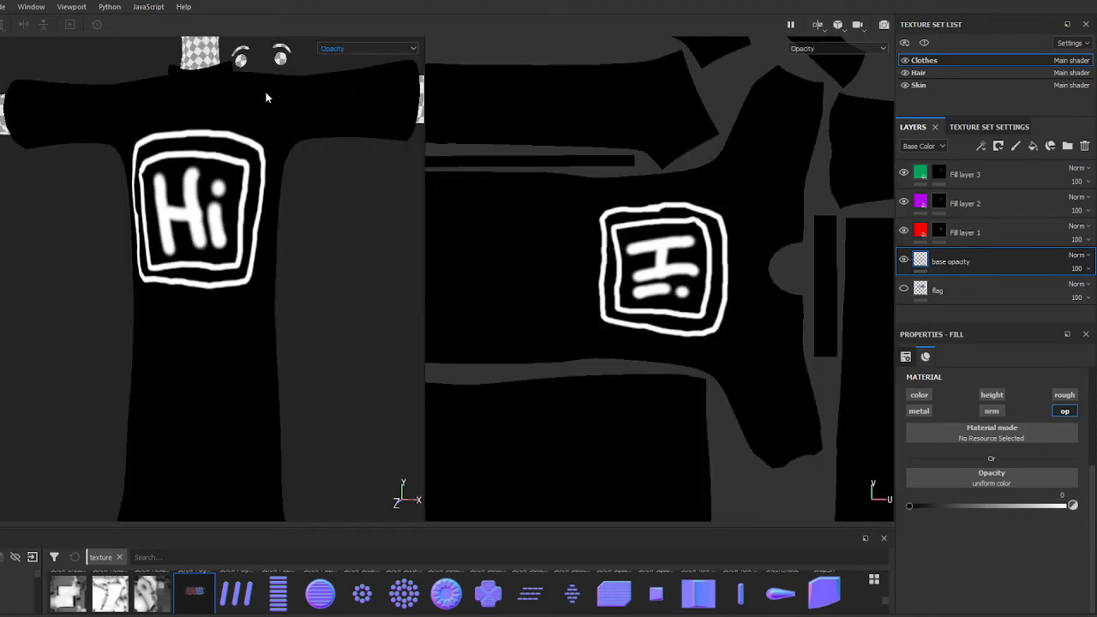
left_click(368, 48)
left_click(338, 67)
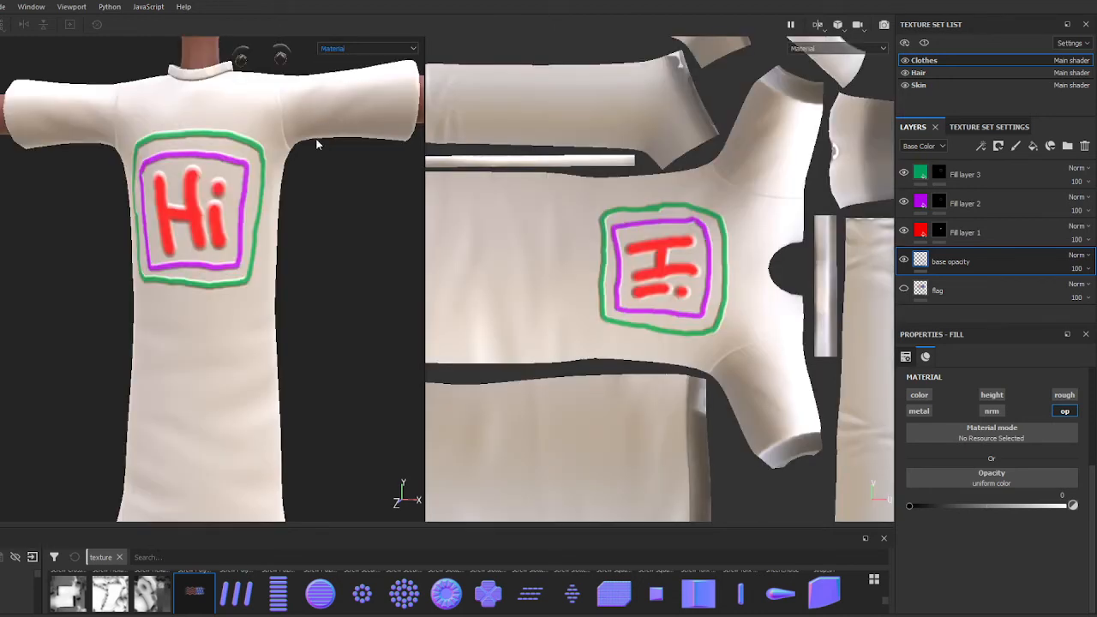
Step: Set the export Output template to 'opacity only' and verify its RGB Alpha map
key("ctrl+shift+e")
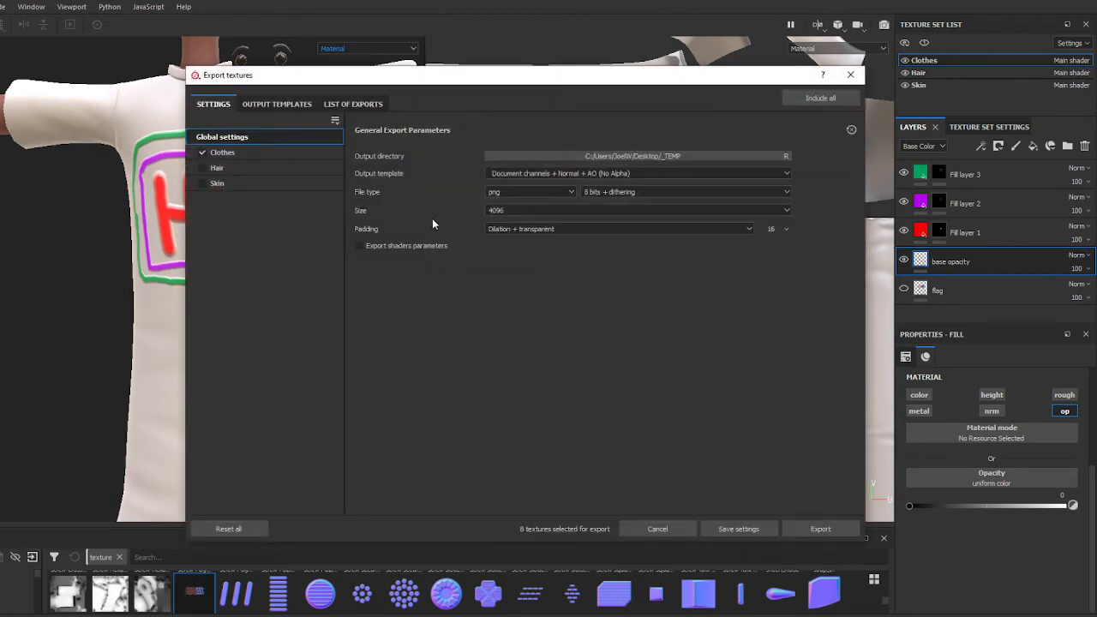
left_click(620, 174)
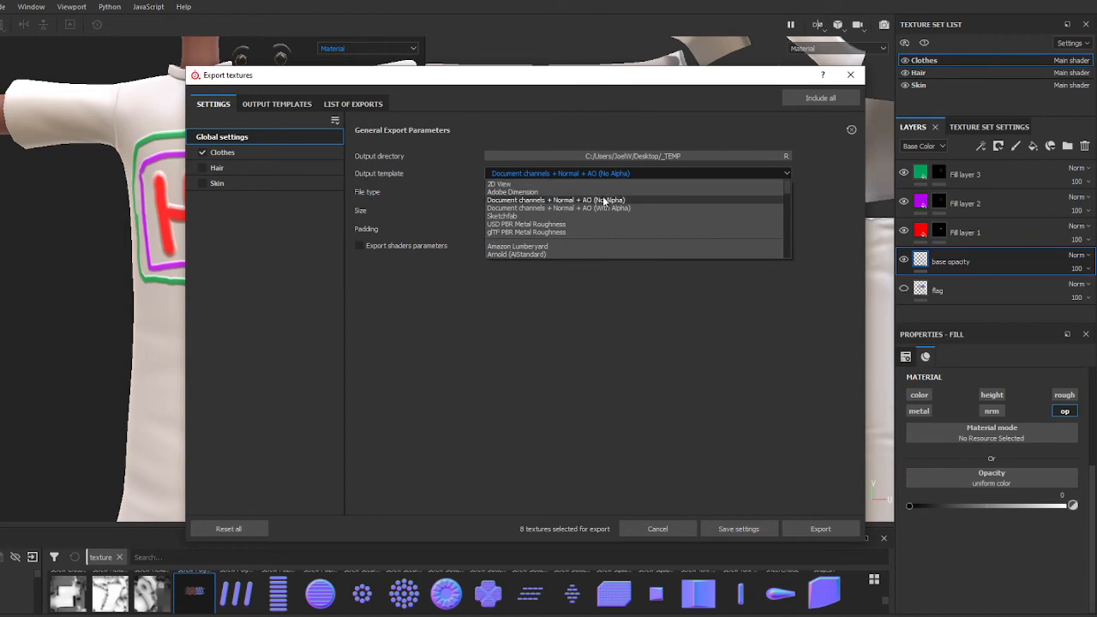
scroll(591, 223, "down", 3)
scroll(591, 232, "down", 3)
scroll(583, 236, "down", 3)
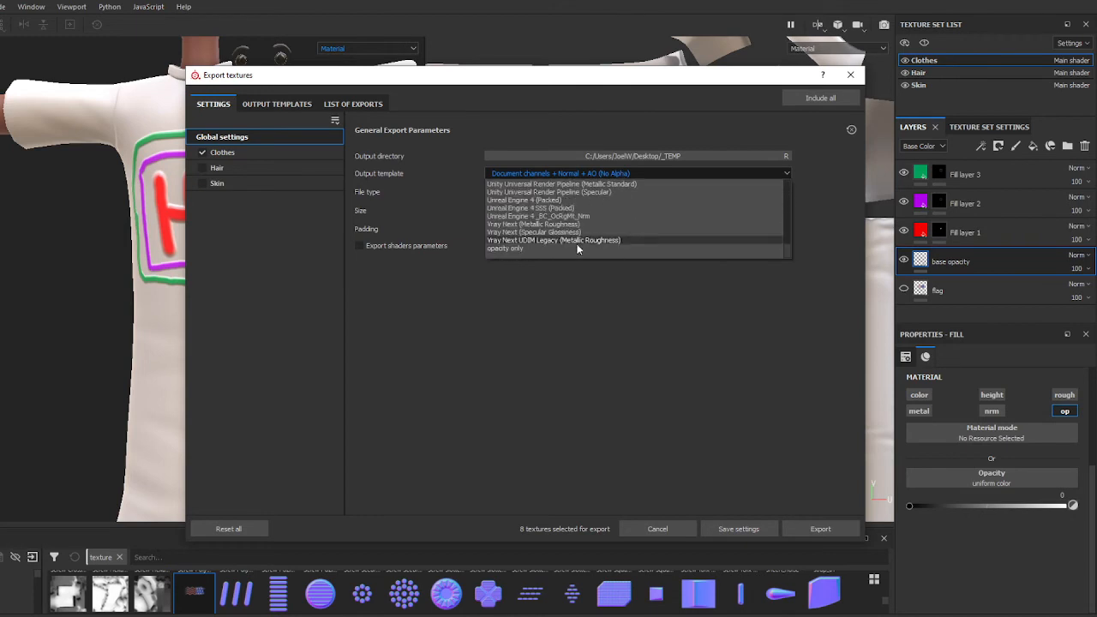
left_click(561, 249)
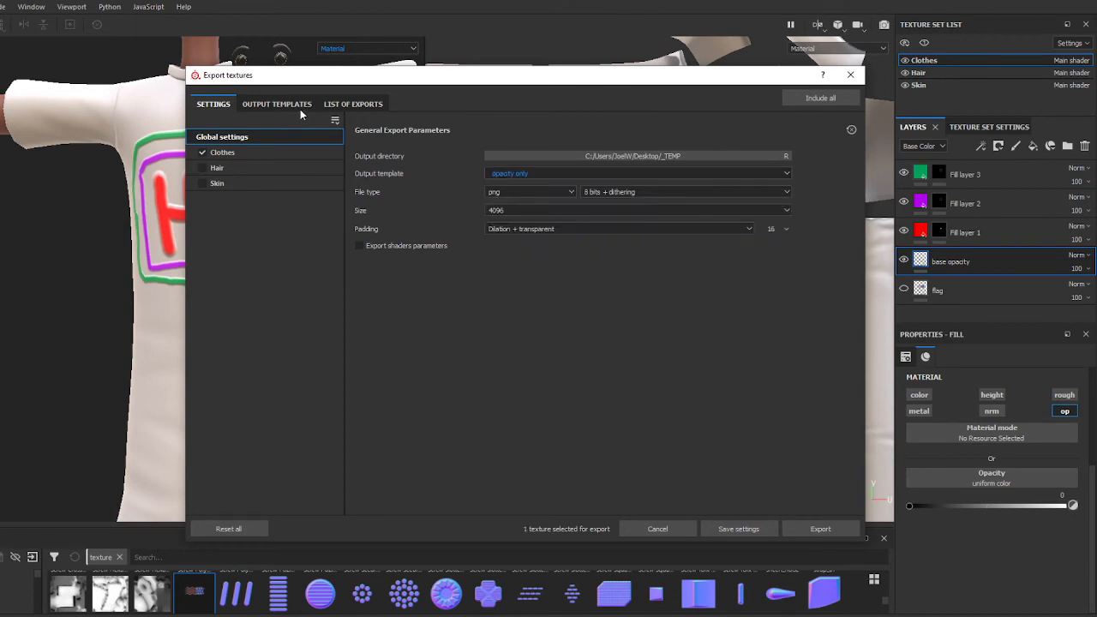
left_click(276, 104)
scroll(257, 411, "down", 1)
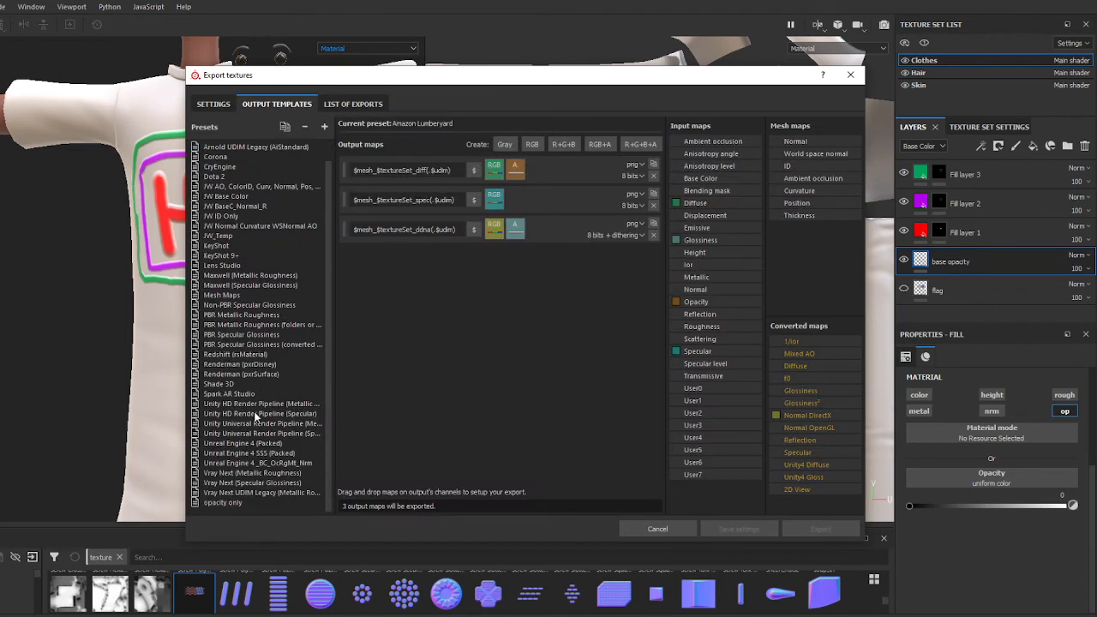
left_click(223, 502)
left_click(214, 104)
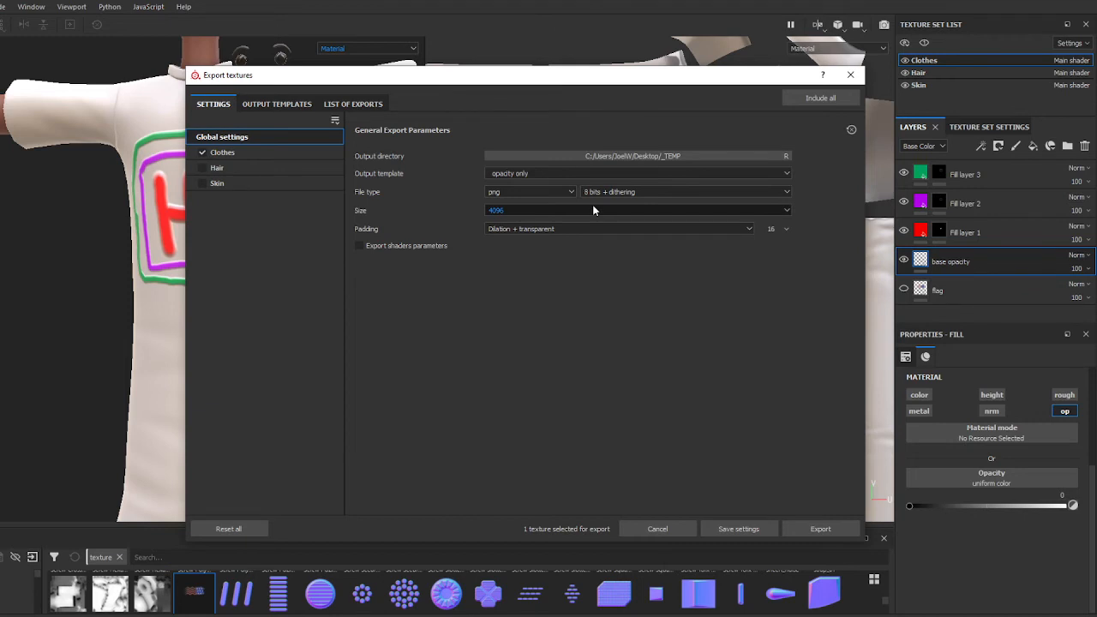
Step: Keep Dilation + transparent padding and export RGB Alpha.png
left_click(511, 229)
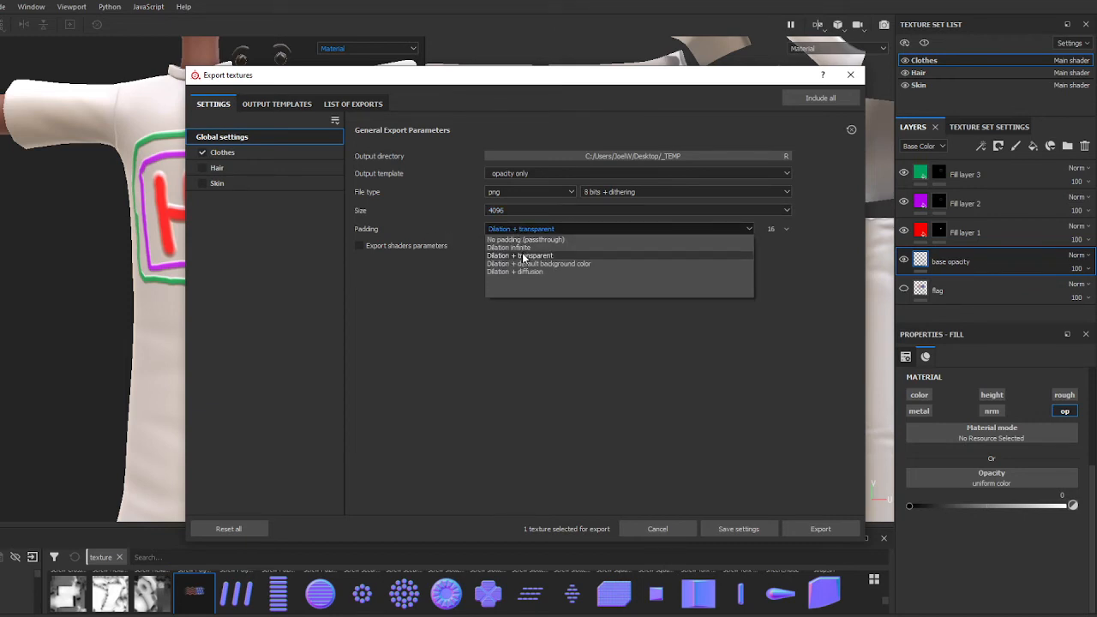
left_click(522, 256)
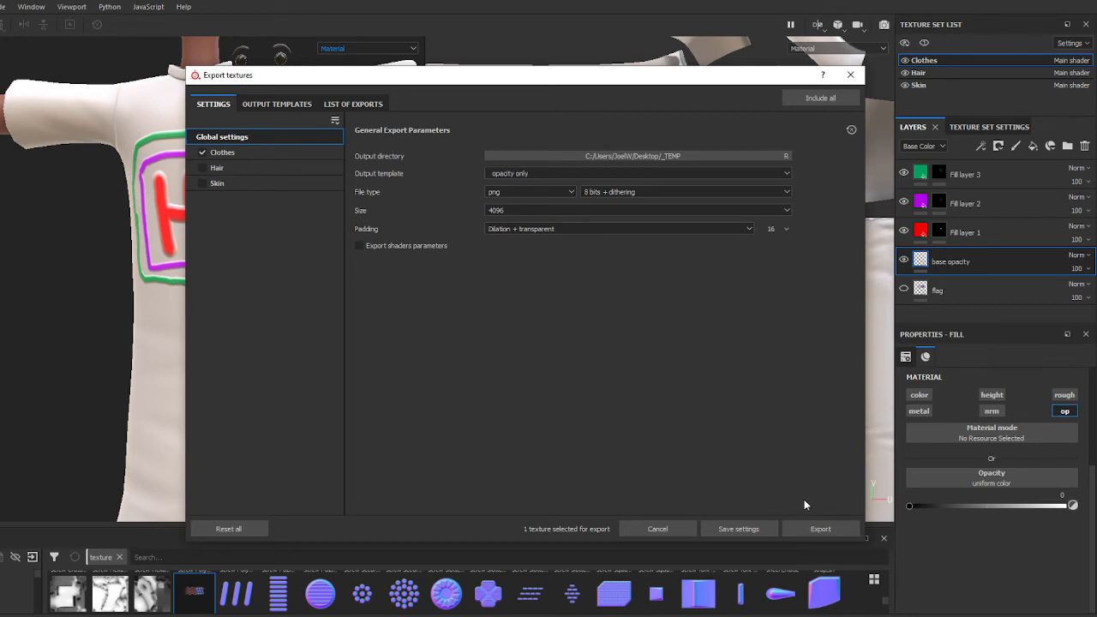
left_click(806, 529)
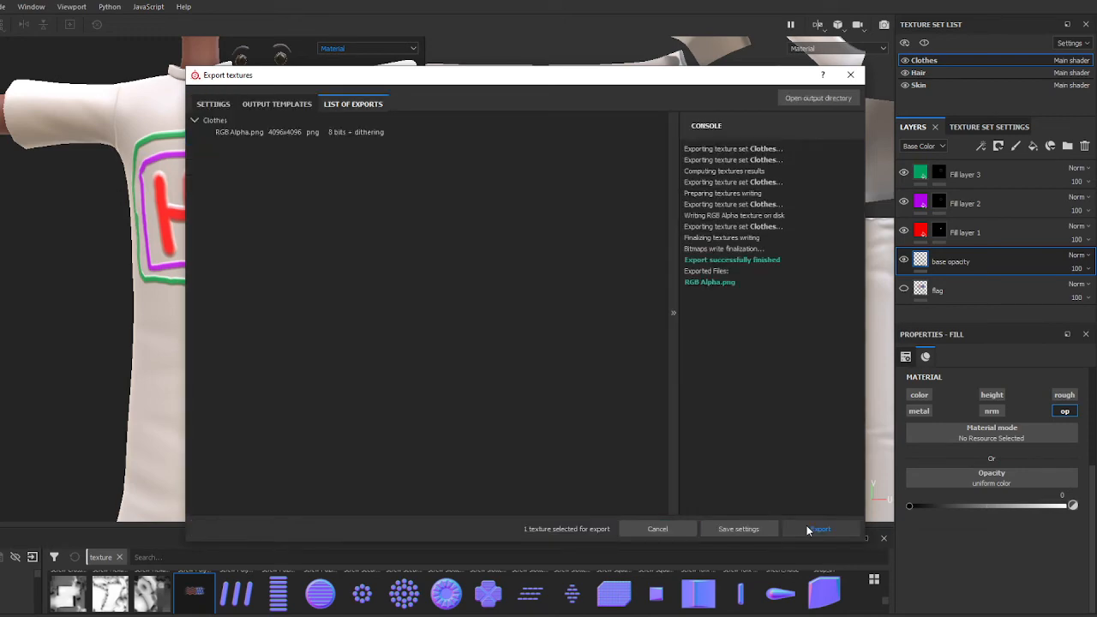
Step: From the output directory, open the exported RGB Alpha.png in Affinity Photo
left_click(818, 98)
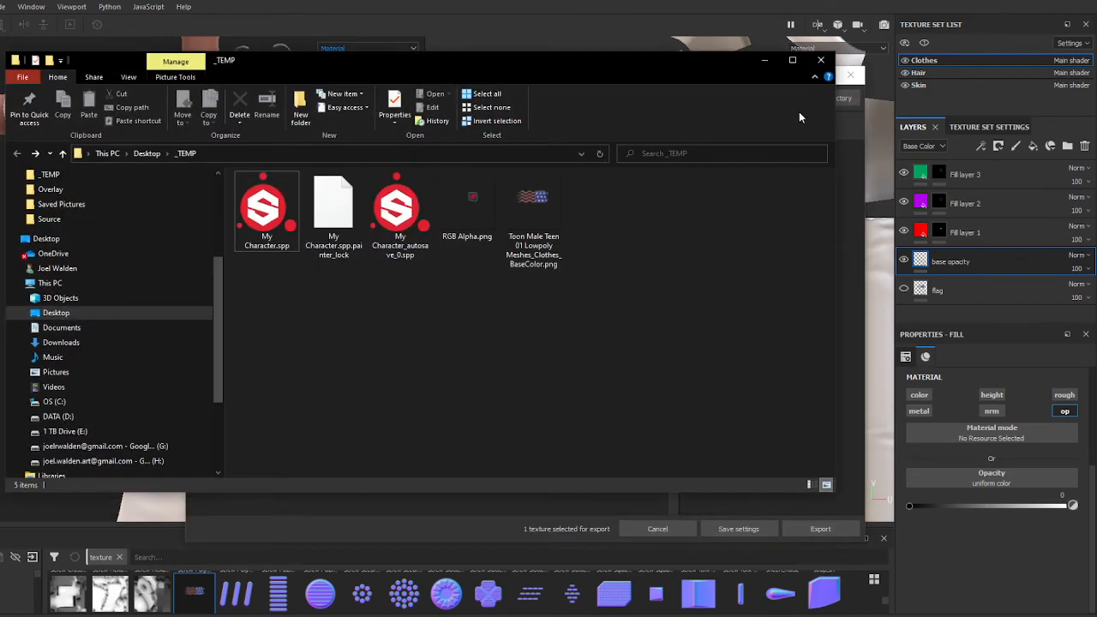
right_click(478, 209)
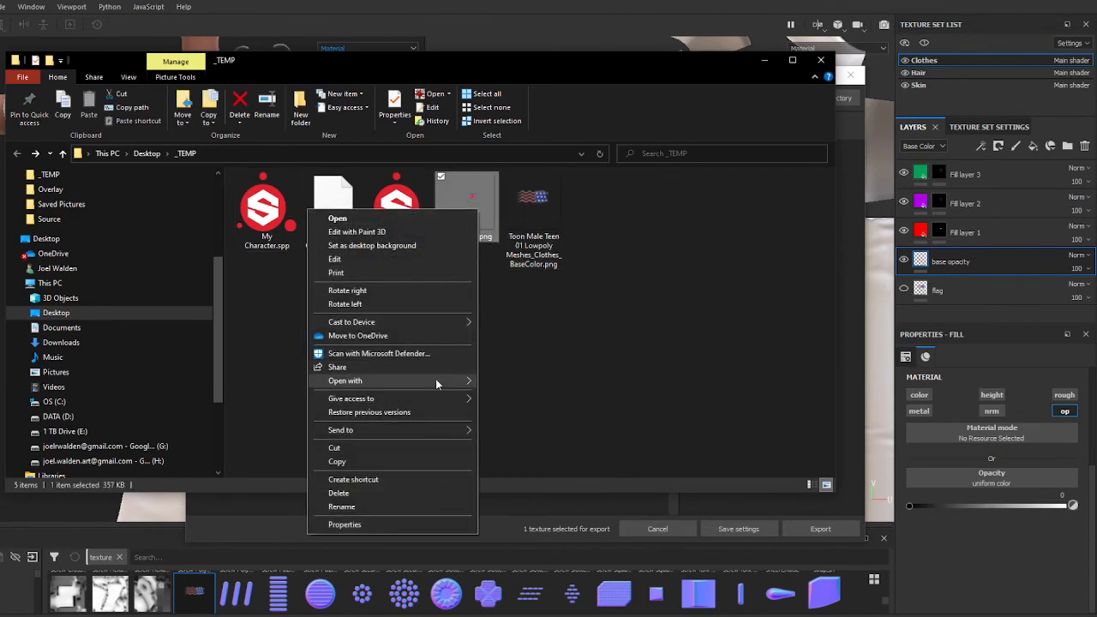
mouse_move(345, 381)
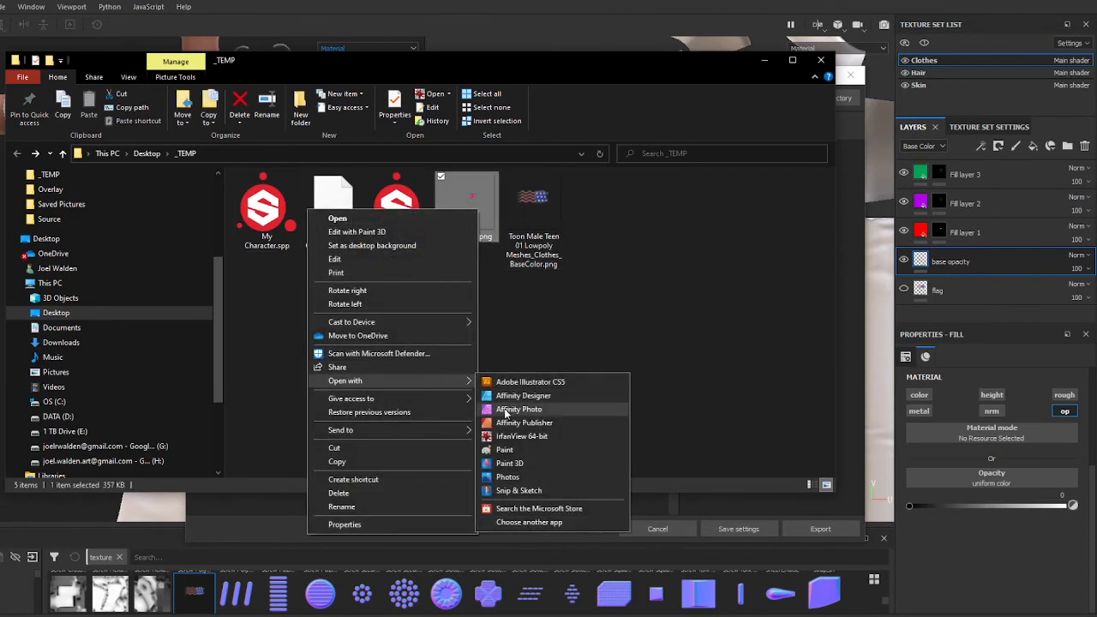
left_click(519, 409)
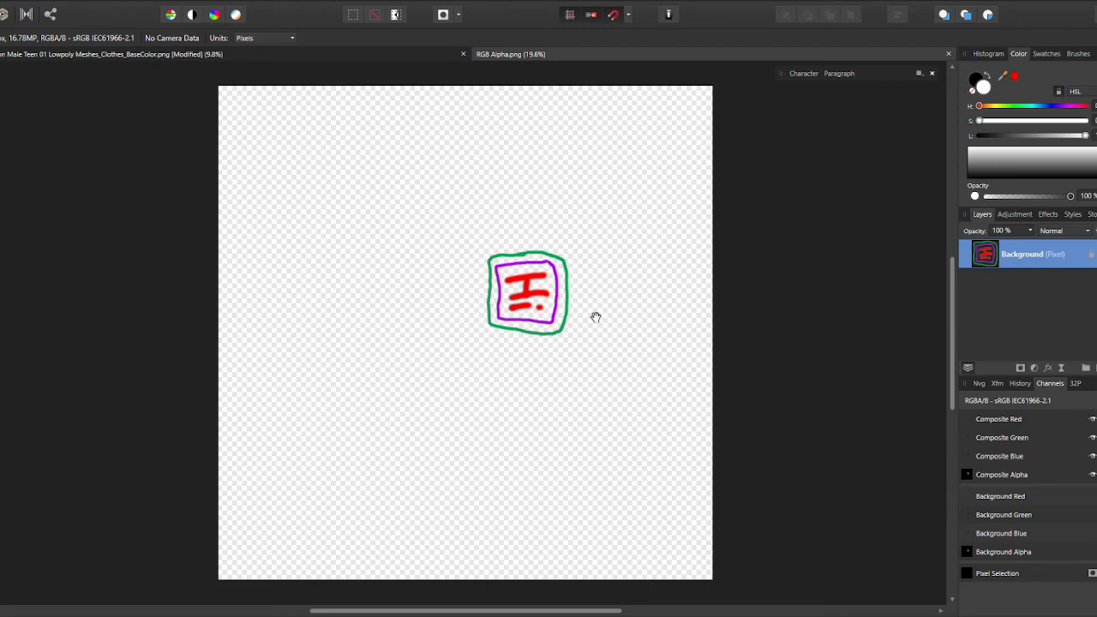
left_click(1092, 456)
left_click(1092, 437)
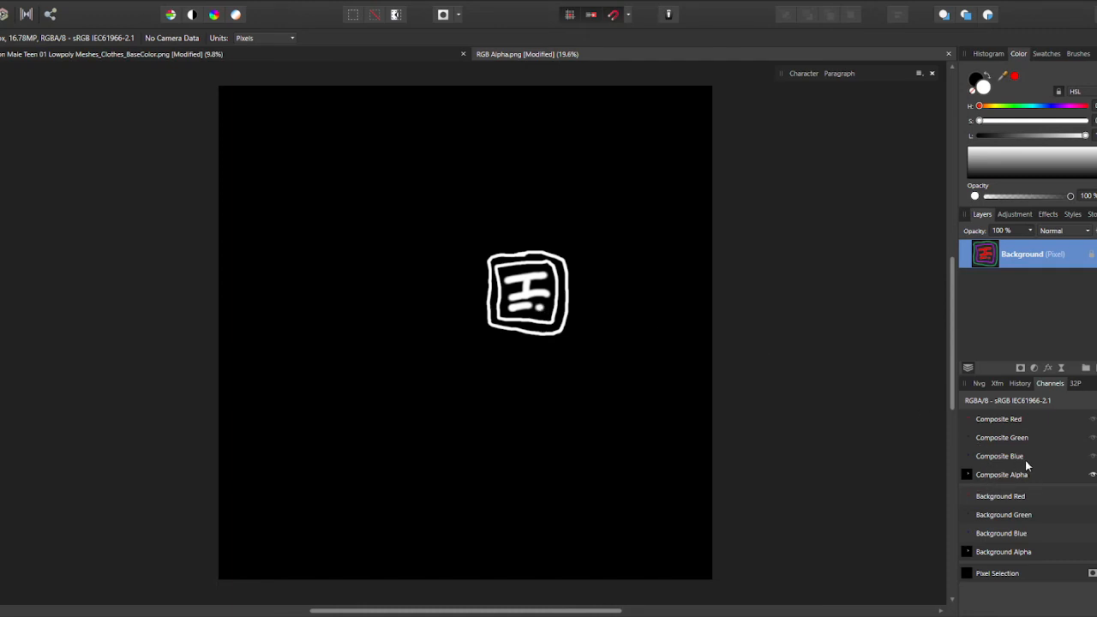
left_click(1092, 456)
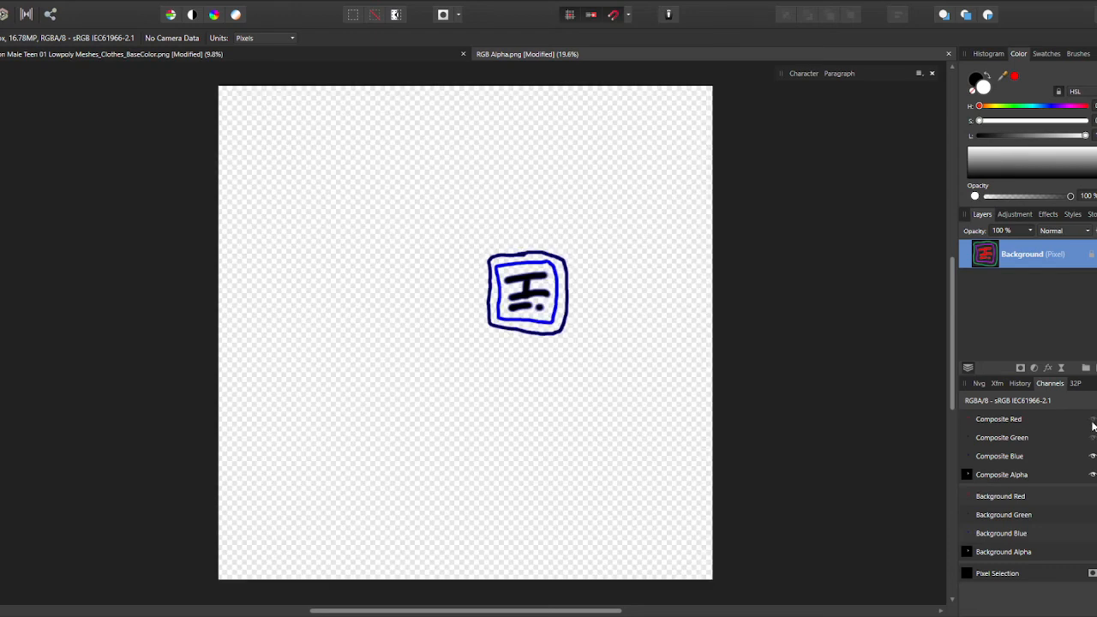
left_click(1092, 419)
left_click(1092, 437)
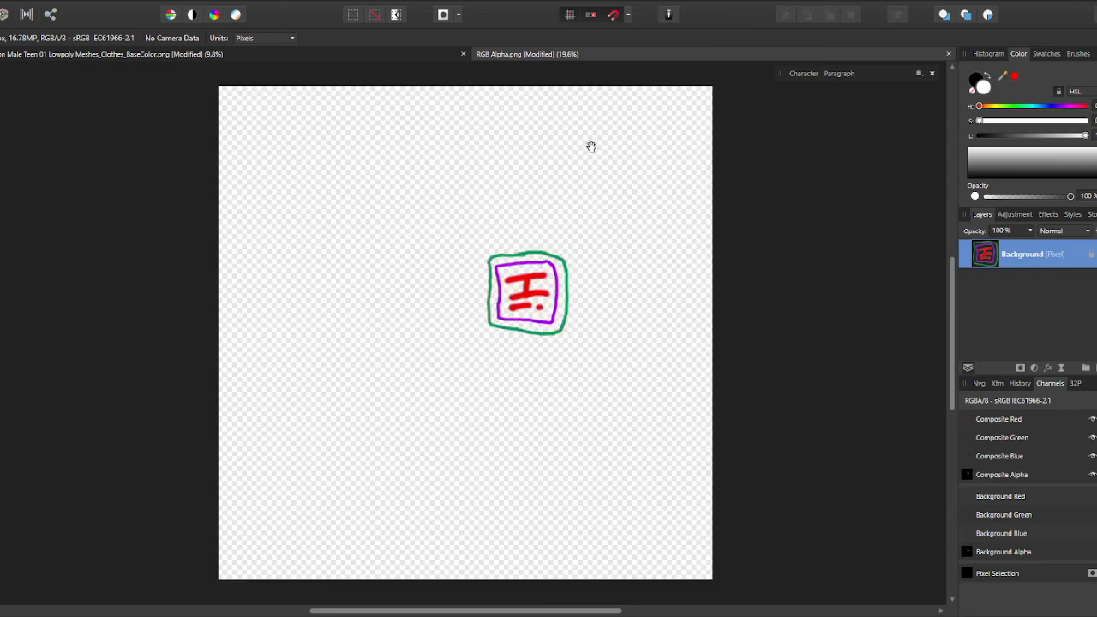
left_click(339, 56)
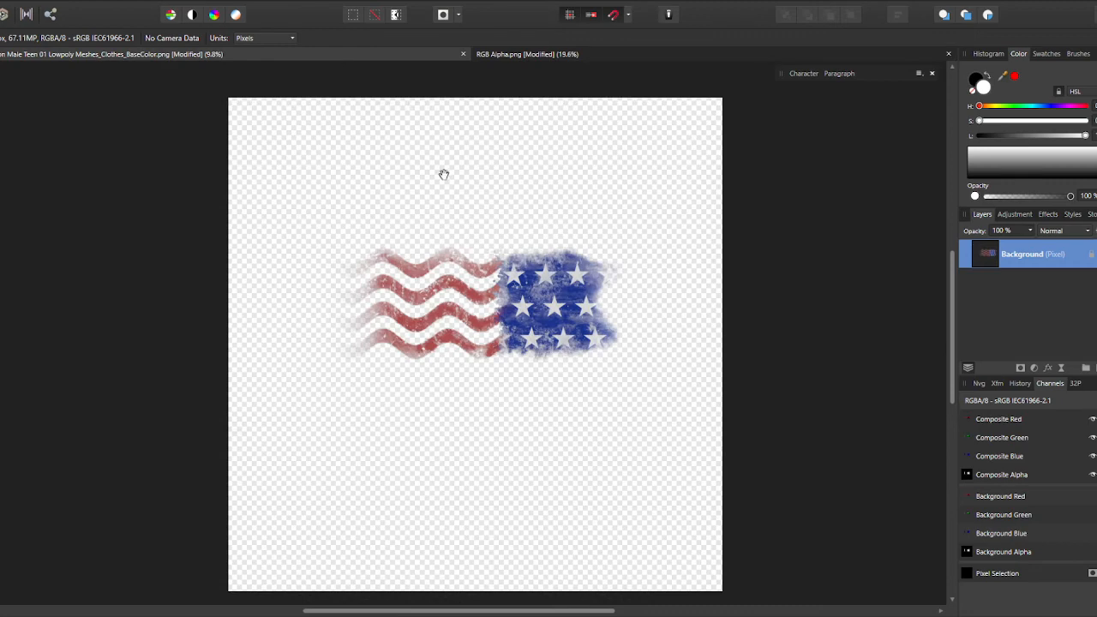
left_click(527, 54)
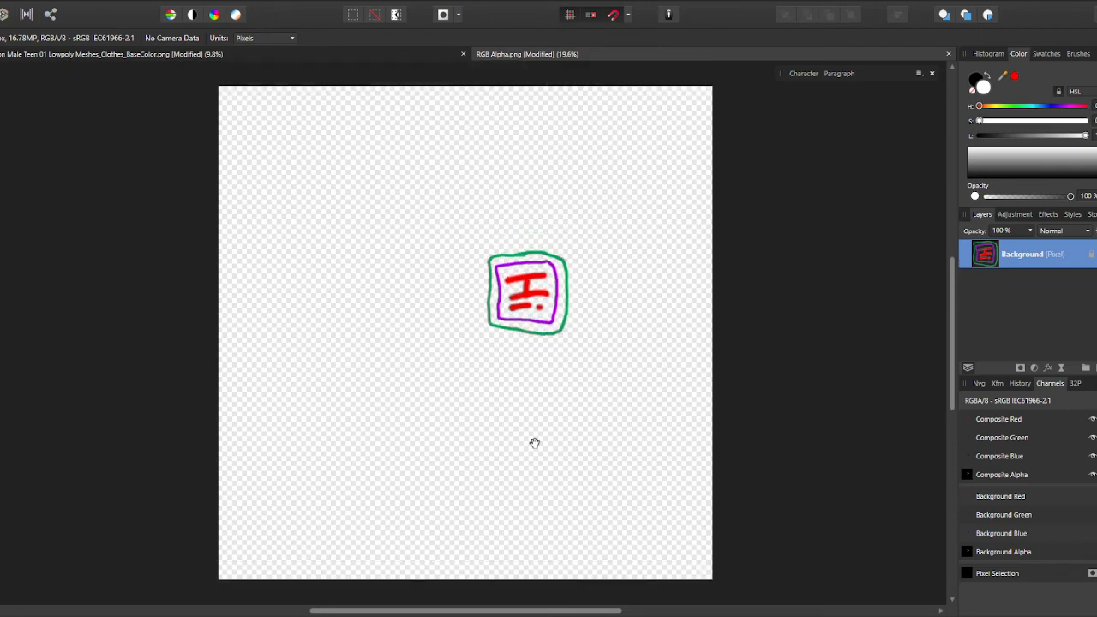
key("alt+Tab")
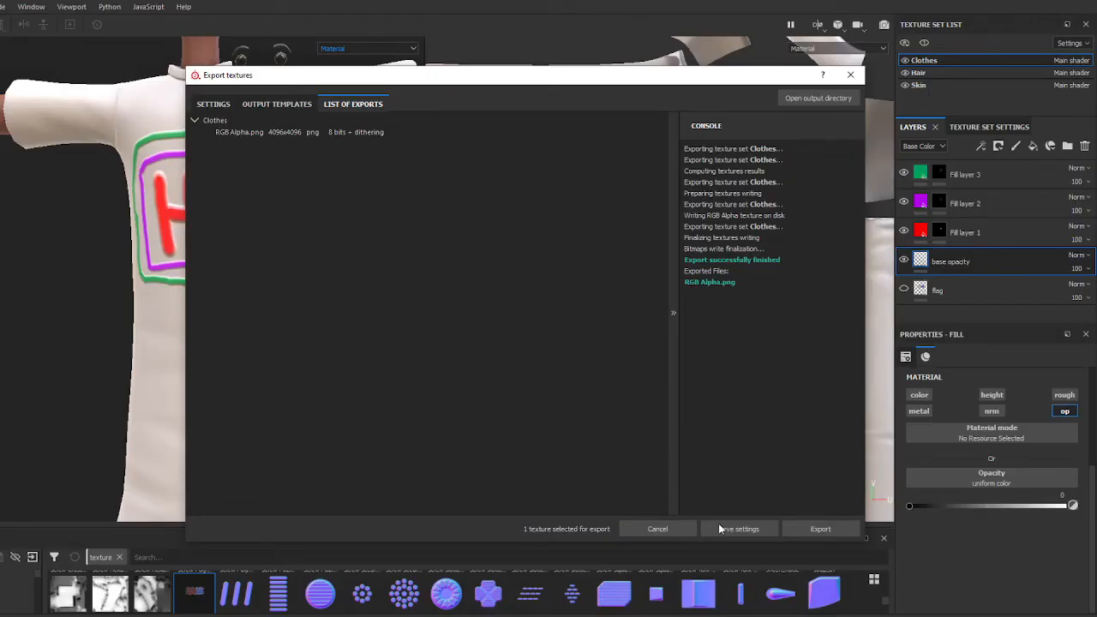
Step: Close the export window and add a new hidden Fill layer 4 above Fill layer 3
left_click(820, 529)
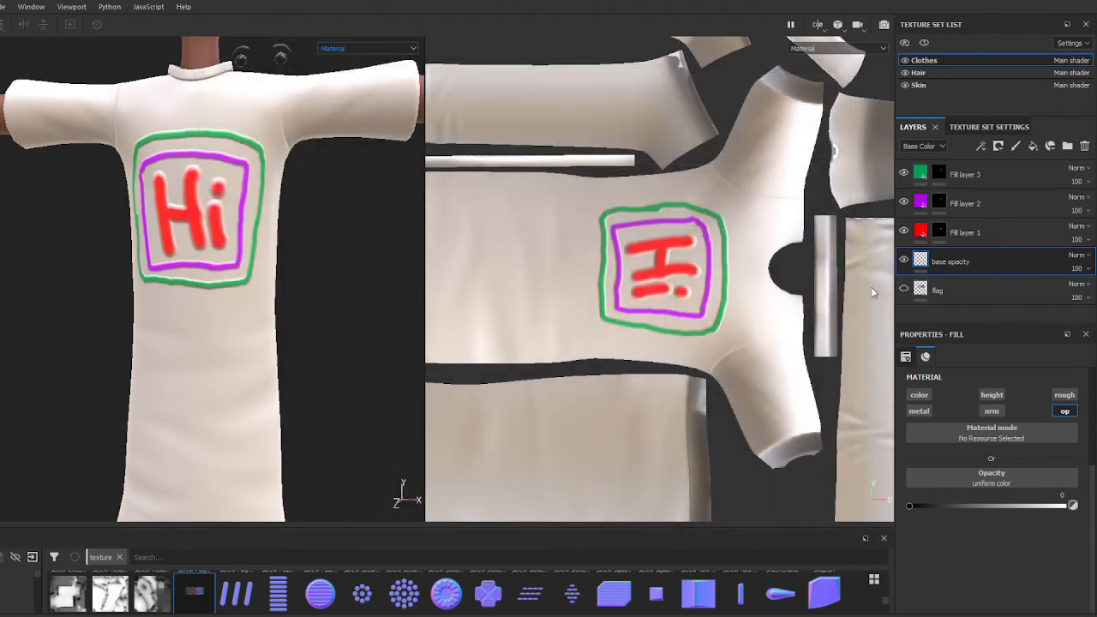
left_click(1020, 174)
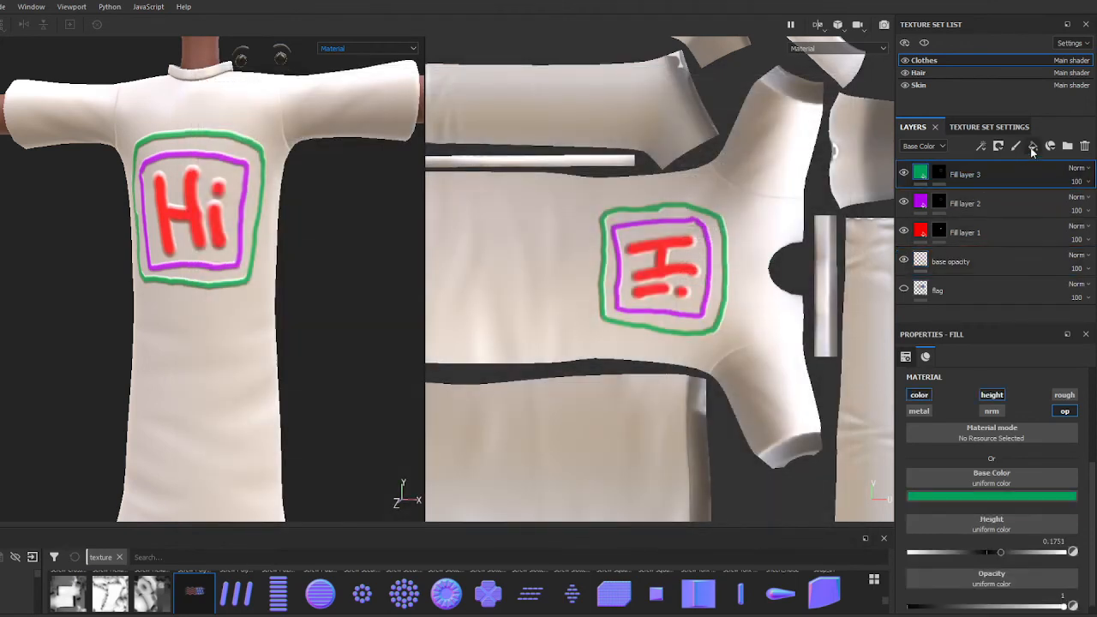
left_click(1033, 148)
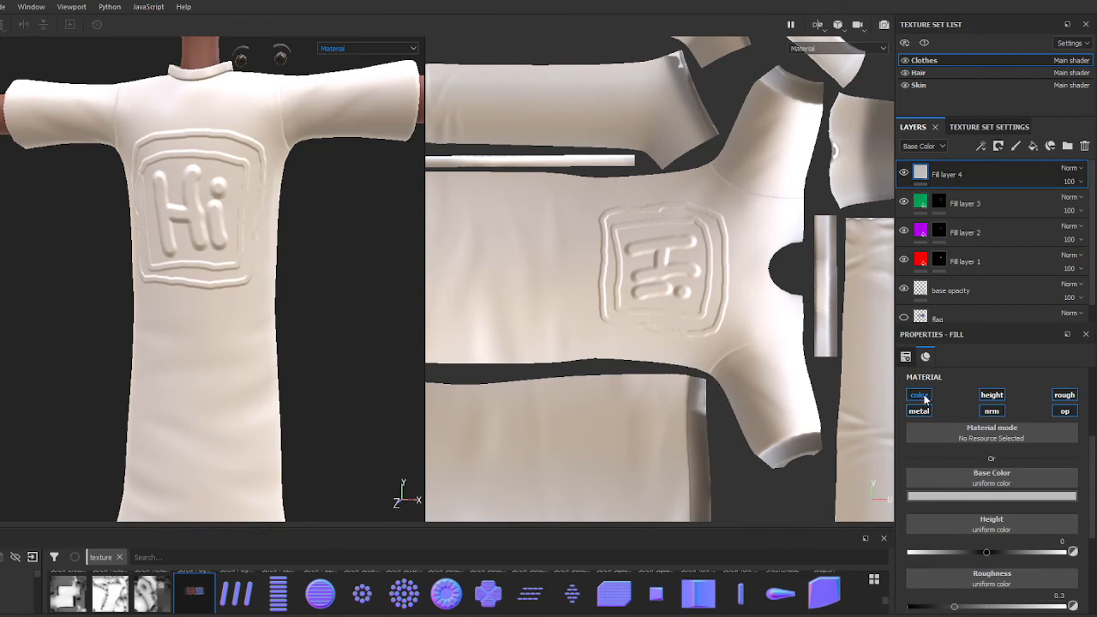
left_click(903, 174)
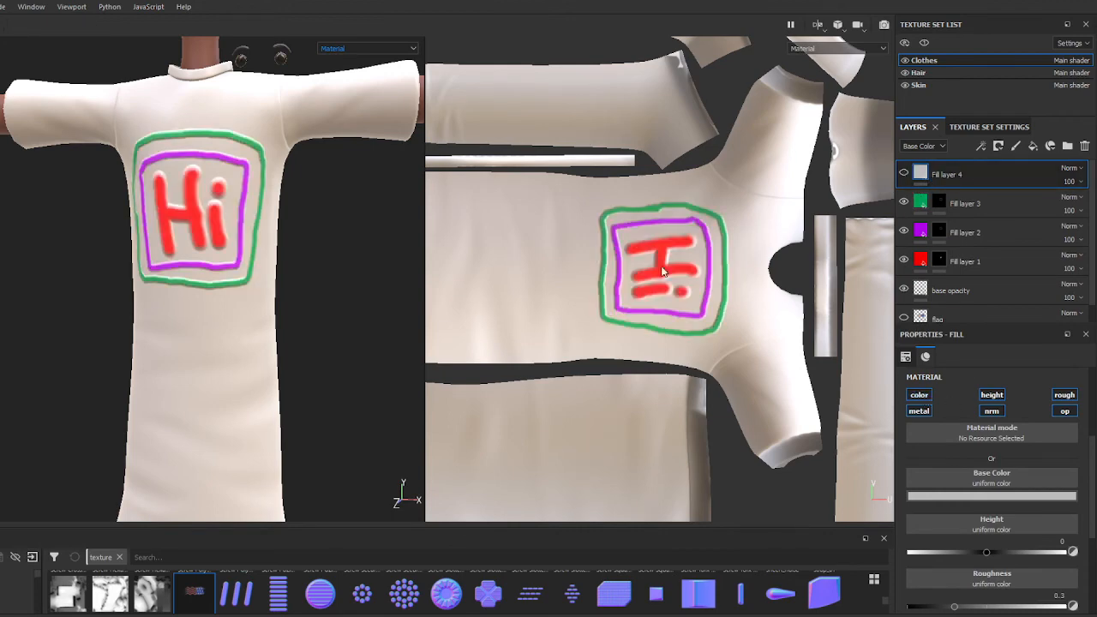
Step: Import RGB Alpha.png into the current project as a texture and show it in an enlarged project shelf
left_click(3, 7)
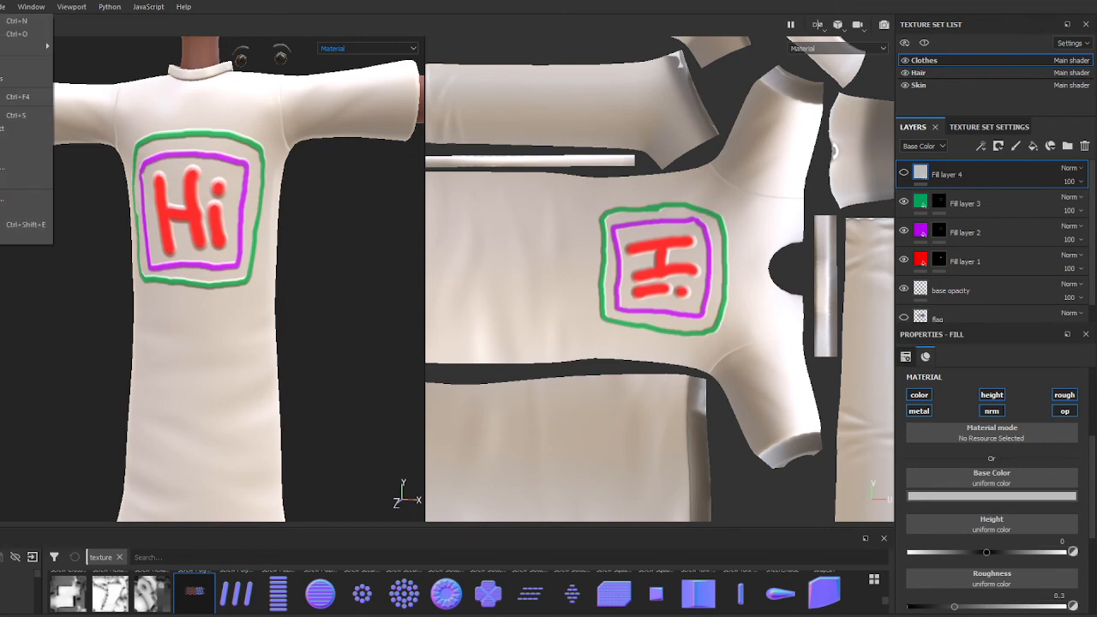
left_click(26, 199)
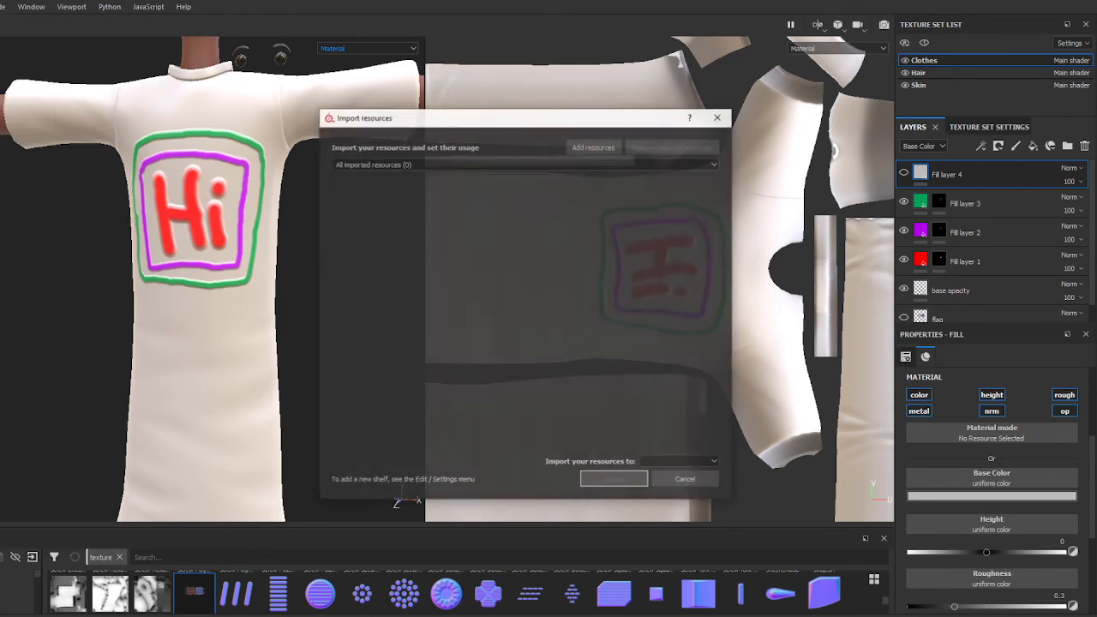
left_click(593, 146)
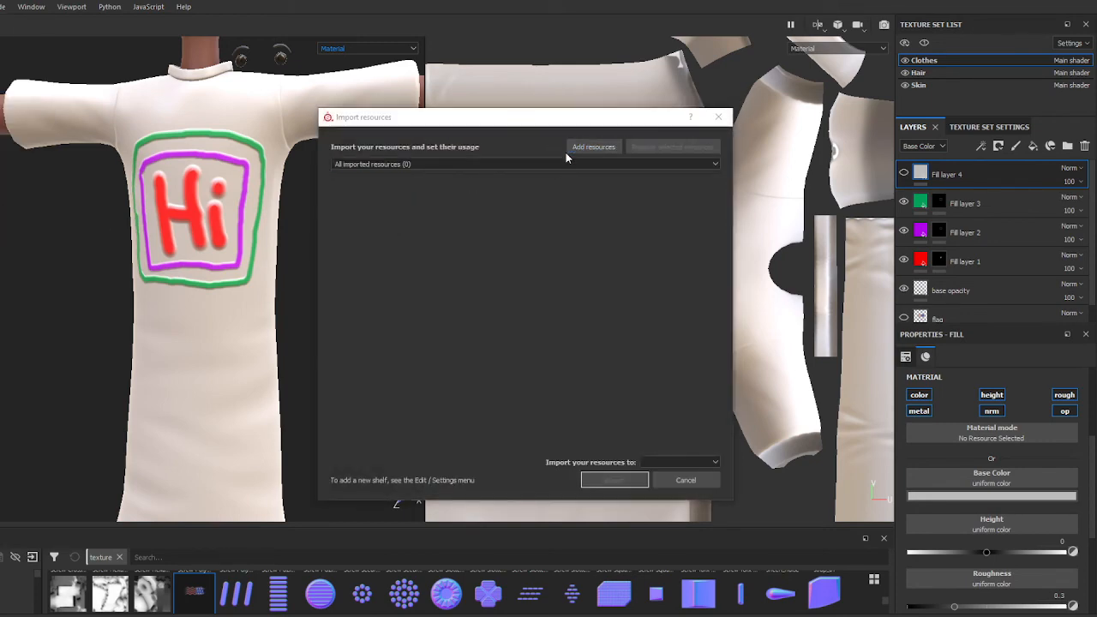
left_click(752, 238)
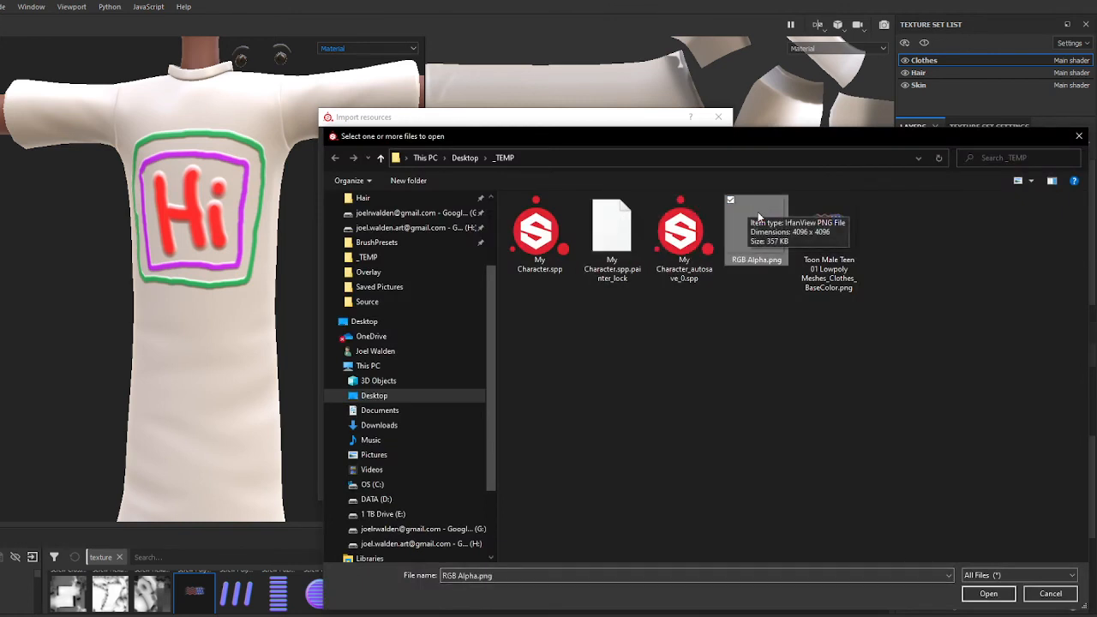
left_click(988, 594)
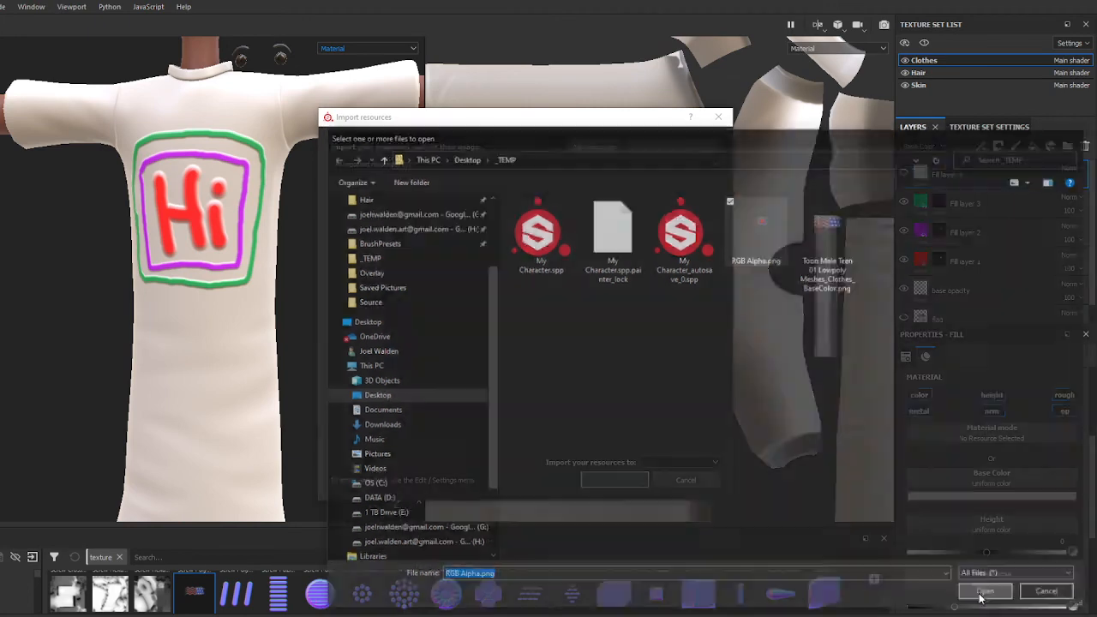
left_click(683, 183)
left_click(693, 228)
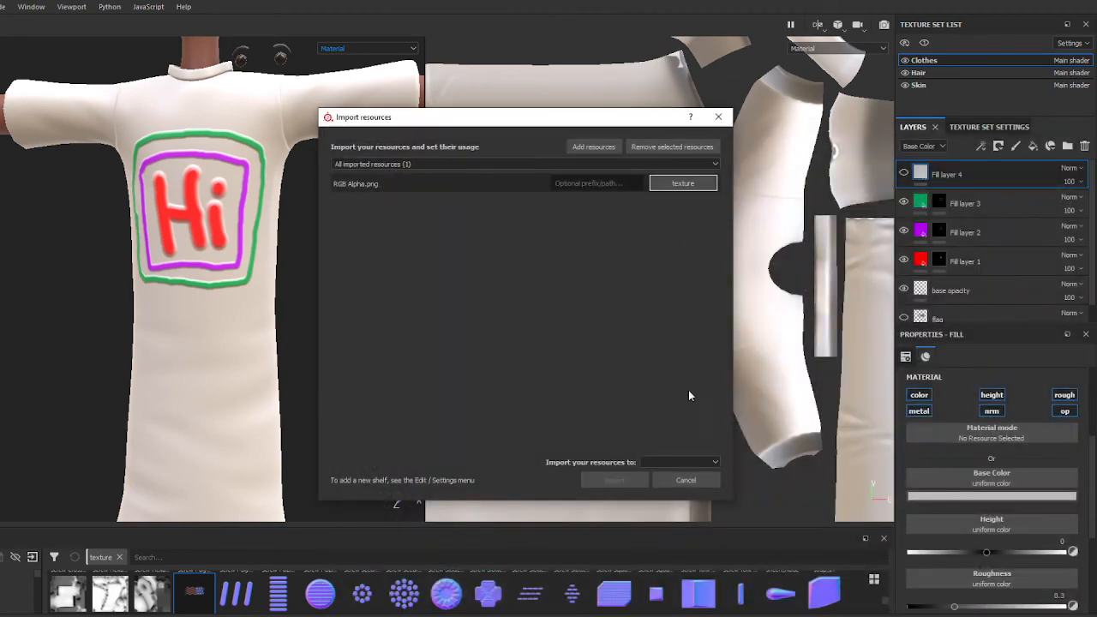
left_click(672, 480)
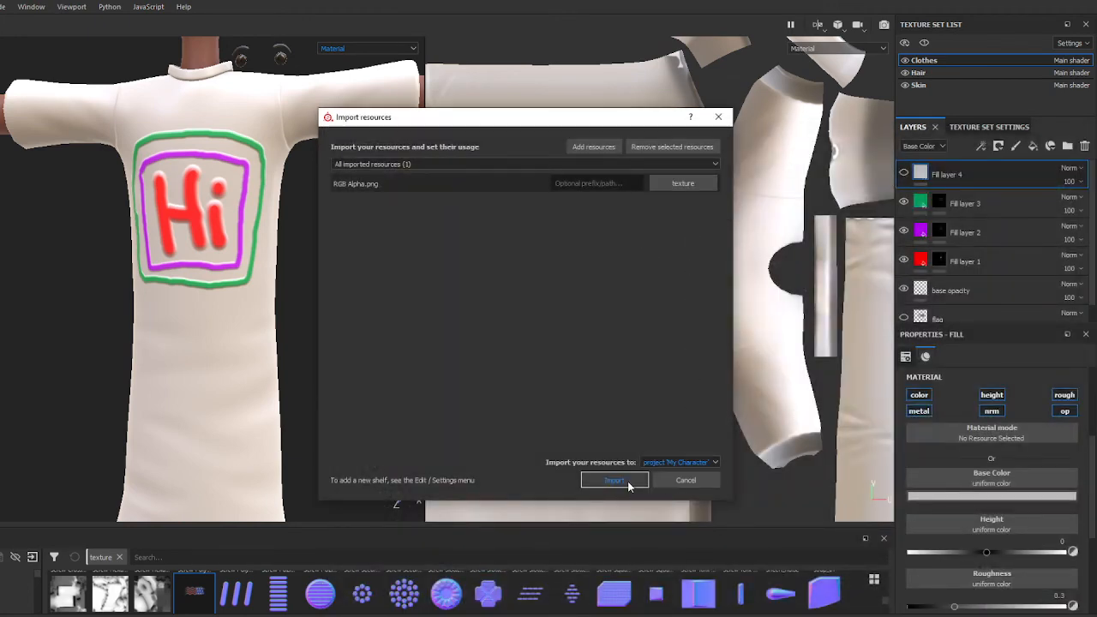
left_click(614, 481)
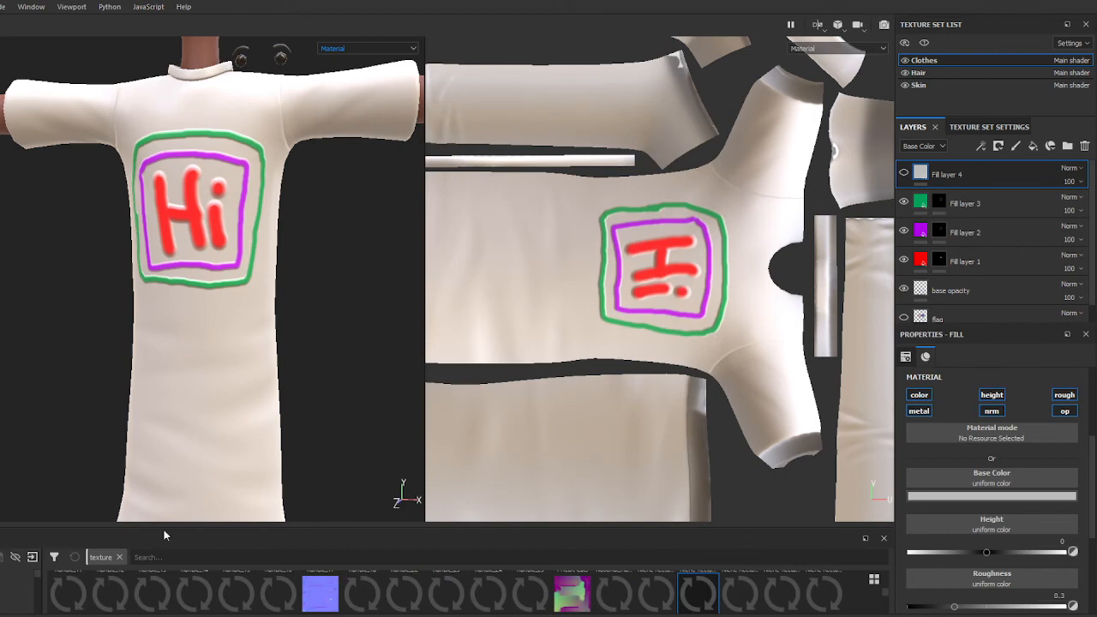
left_click(120, 557)
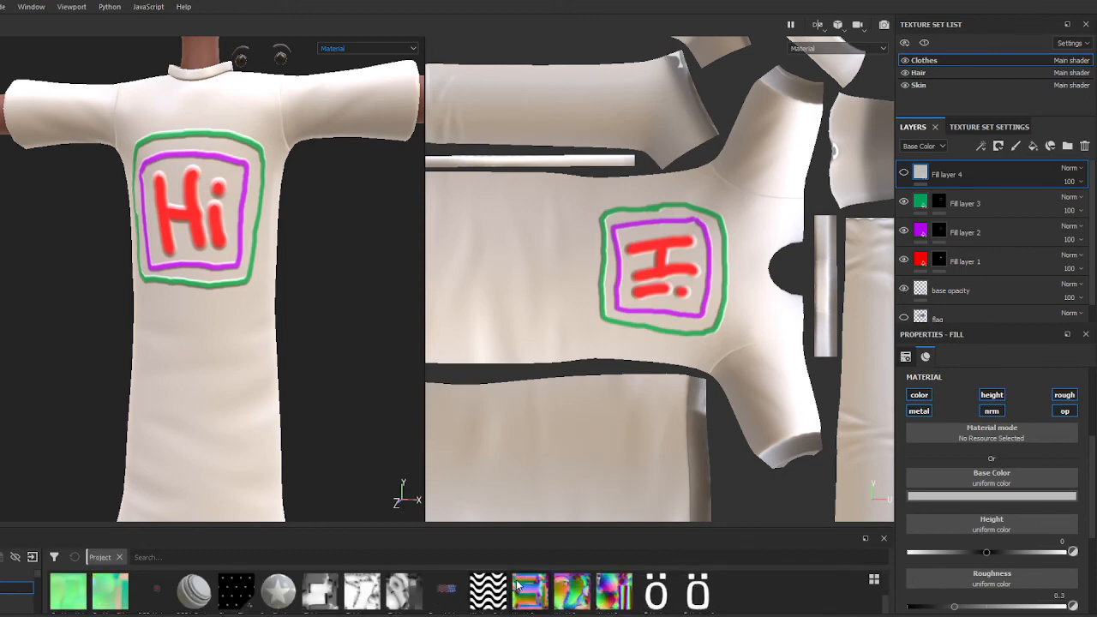
scroll(518, 586, "up", 2)
mouse_move(514, 536)
left_mouse_down()
mouse_move(528, 392)
mouse_move(529, 411)
left_mouse_up()
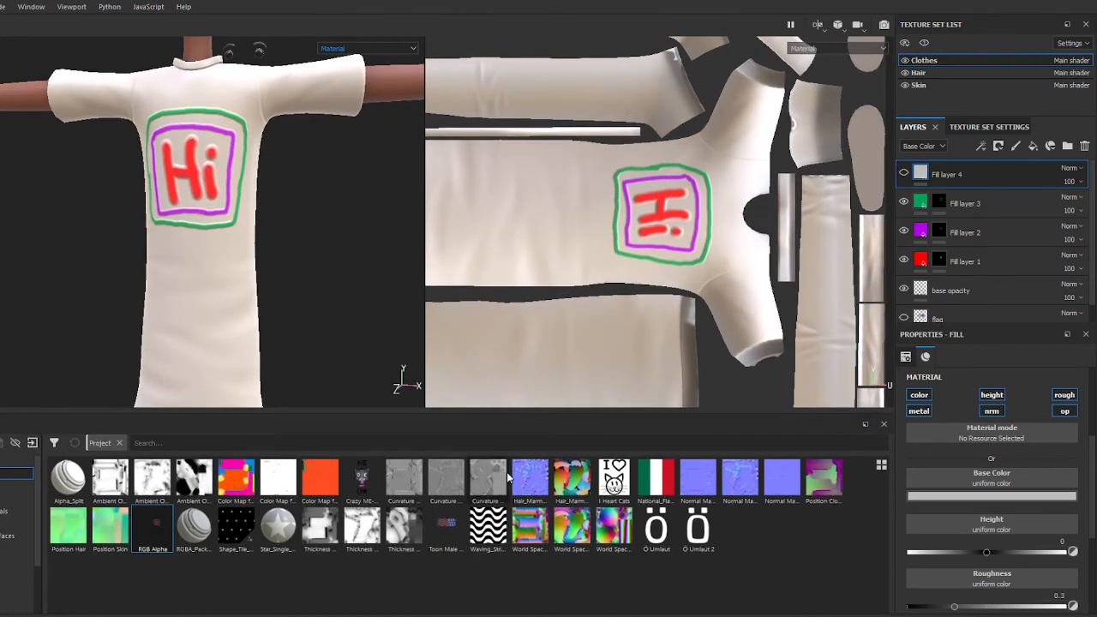
Step: Make Fill layer 4 colour-only with RGB Alpha as Base Color and move its projection onto the lower shirt piece
left_click(919, 395, "alt")
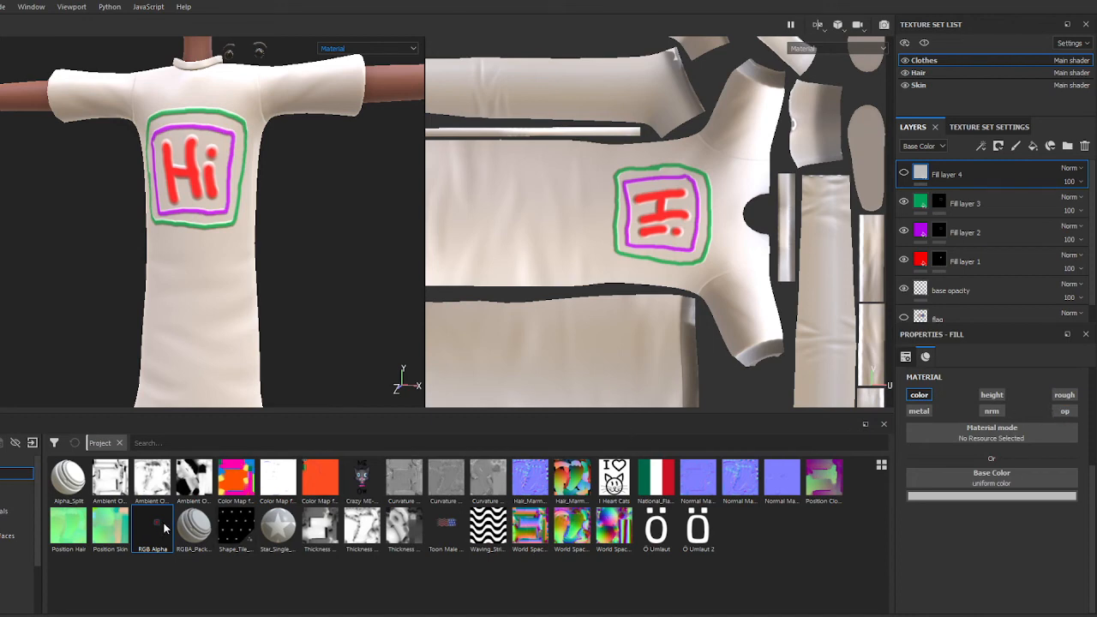
mouse_move(166, 527)
left_mouse_down()
mouse_move(913, 495)
mouse_move(920, 470)
mouse_move(926, 478)
left_mouse_up()
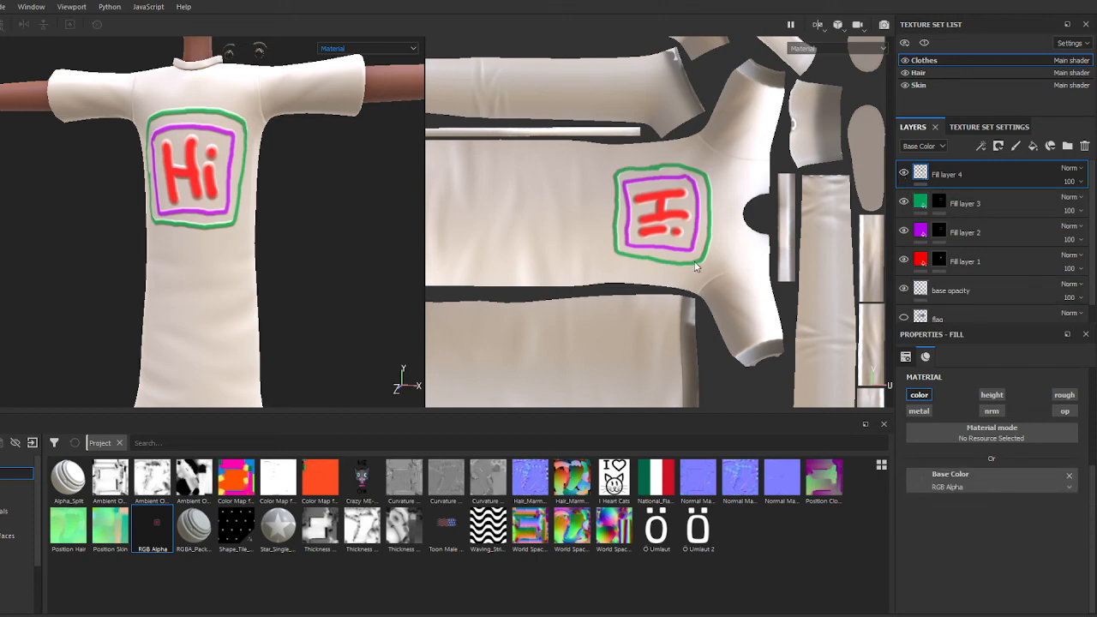
scroll(696, 266, "down", 3)
scroll(677, 264, "down", 2)
scroll(664, 262, "down", 1)
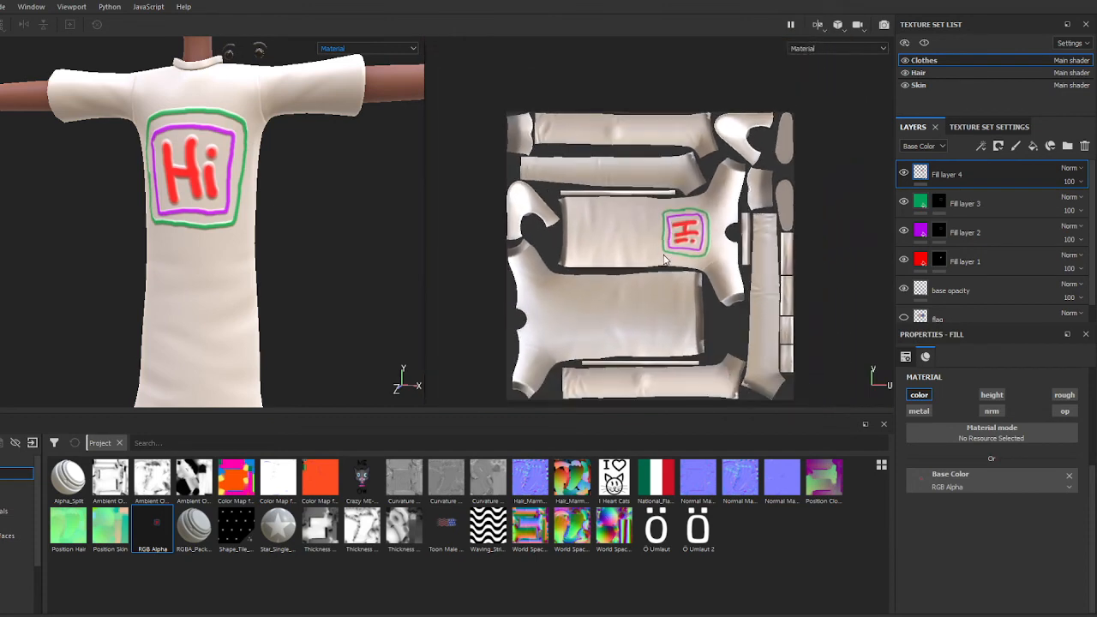
left_click(664, 262)
mouse_move(690, 257)
left_mouse_down()
mouse_move(661, 317)
mouse_move(600, 343)
left_mouse_up()
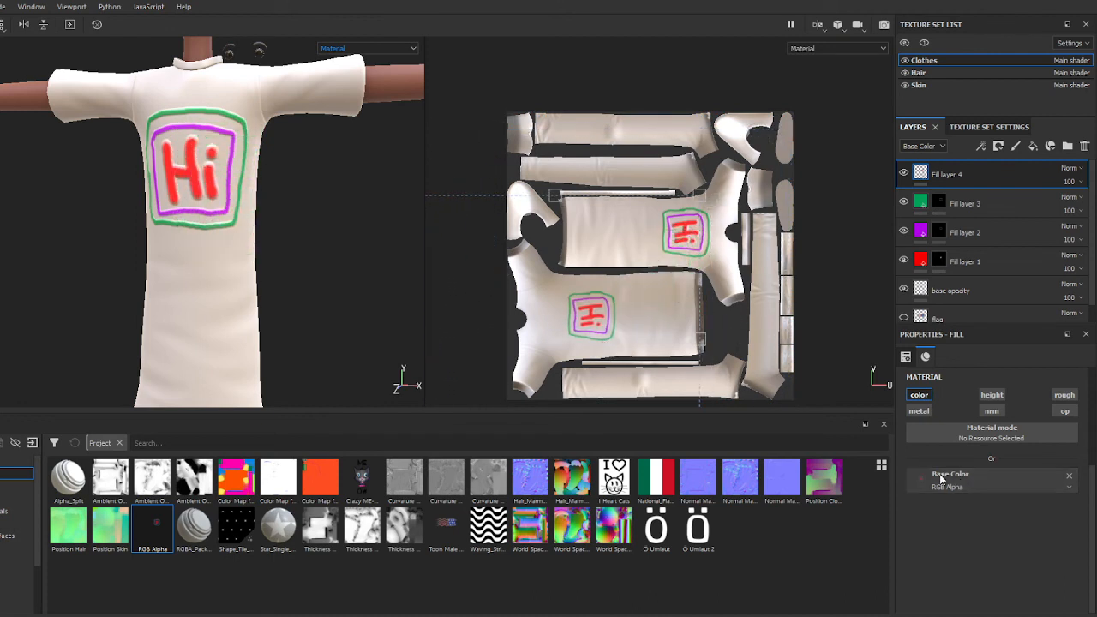
key("alt+Tab")
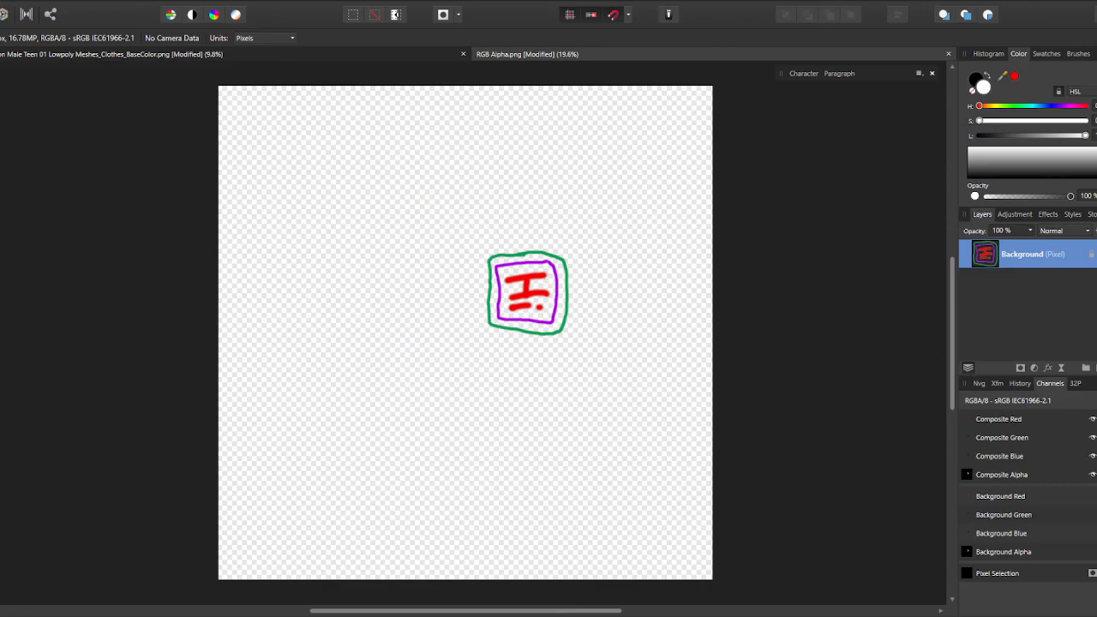
Step: Look over RGB Alpha.png in Affinity Photo and return to Substance 3D Painter
key("alt+Tab")
key("alt+Tab")
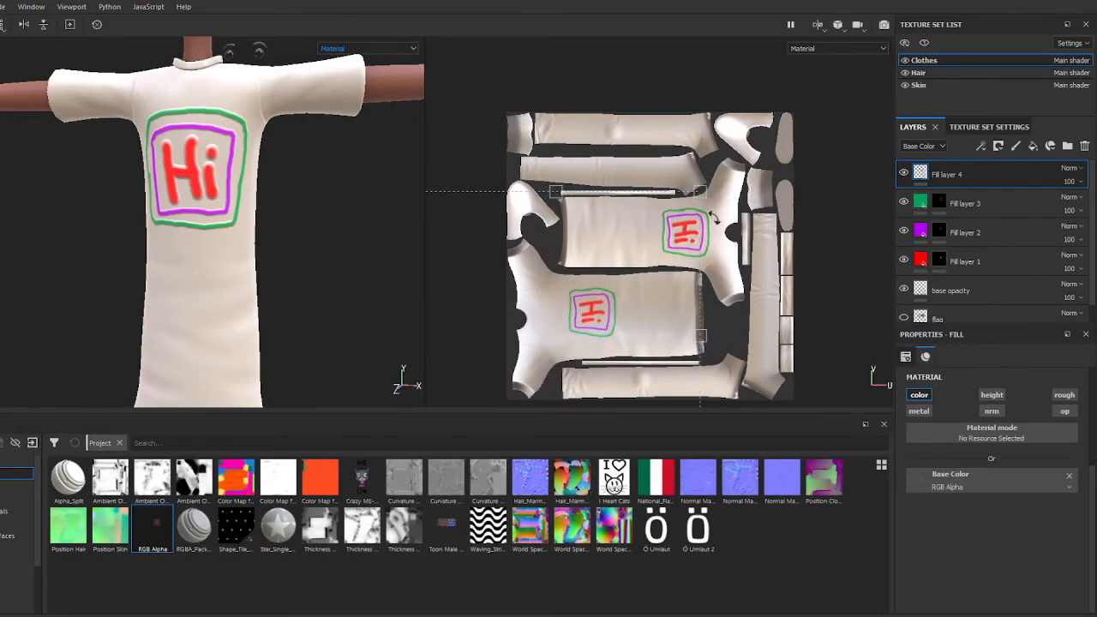
Step: Rotate, enlarge and nudge the lower decal projection into place mid-piece
mouse_move(715, 196)
left_mouse_down()
mouse_move(346, 248)
mouse_move(453, 184)
left_mouse_up()
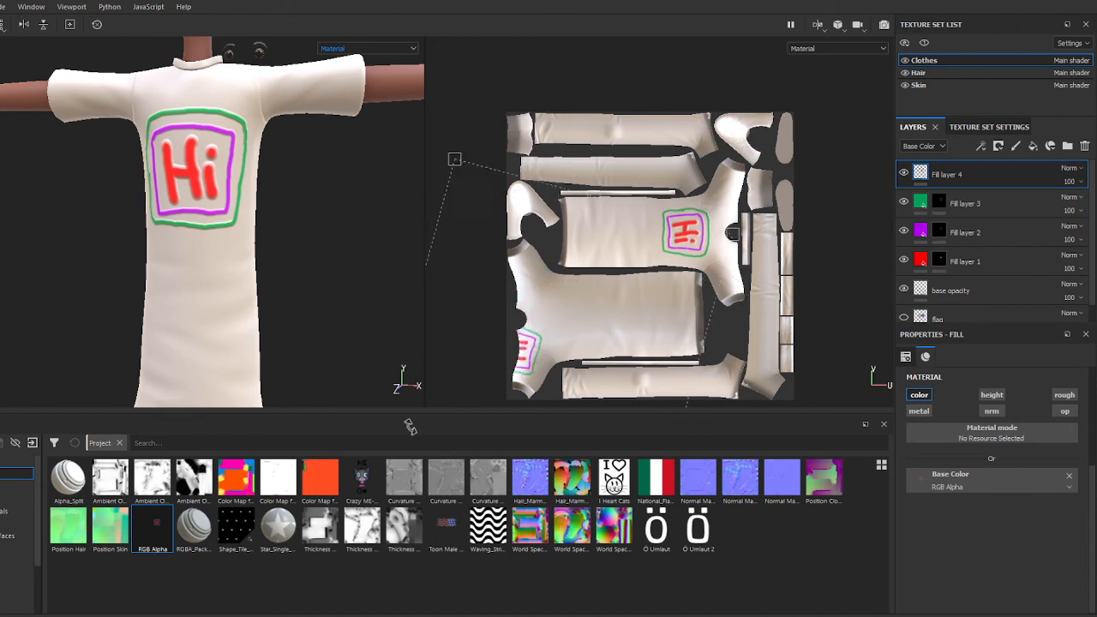
left_click_drag(529, 357, 575, 300)
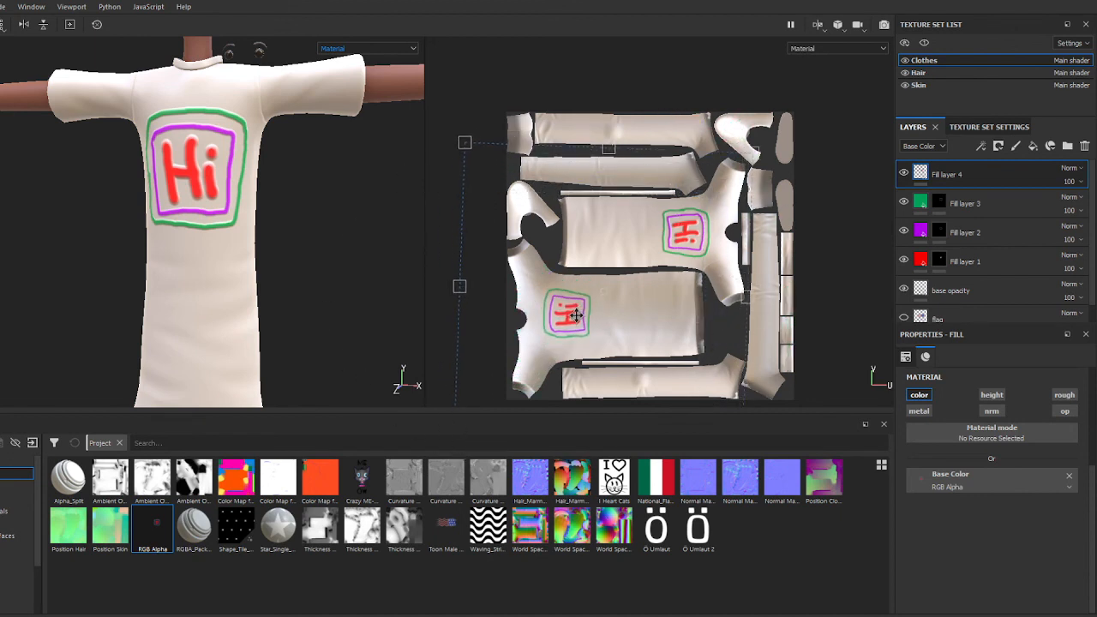
left_click_drag(782, 119, 819, 103)
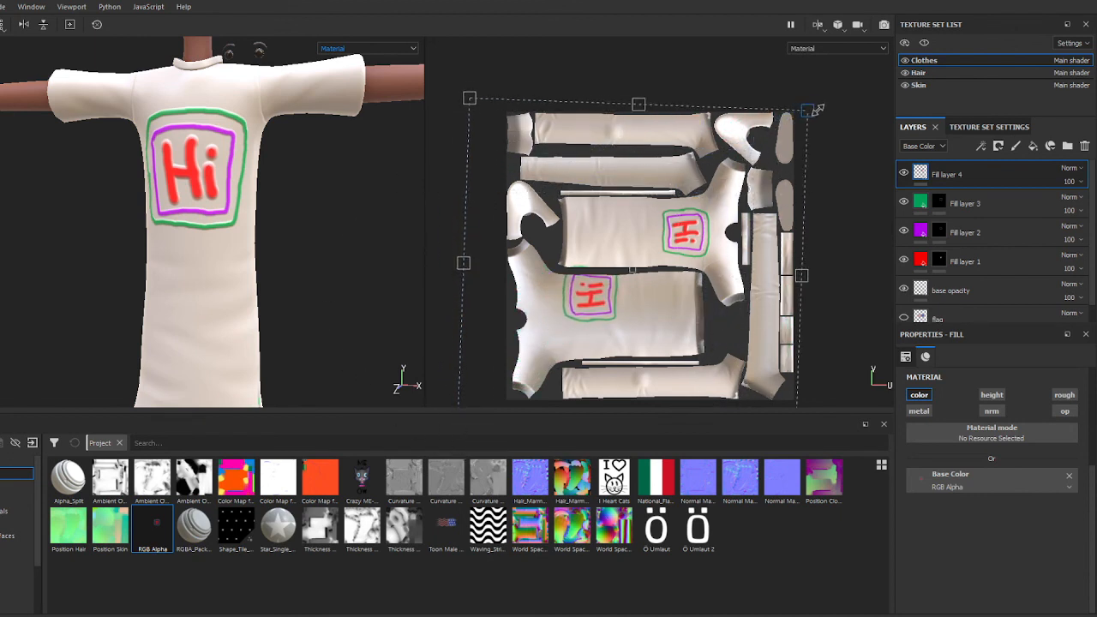
mouse_move(616, 276)
left_mouse_down()
mouse_move(637, 267)
mouse_move(589, 305)
left_mouse_up()
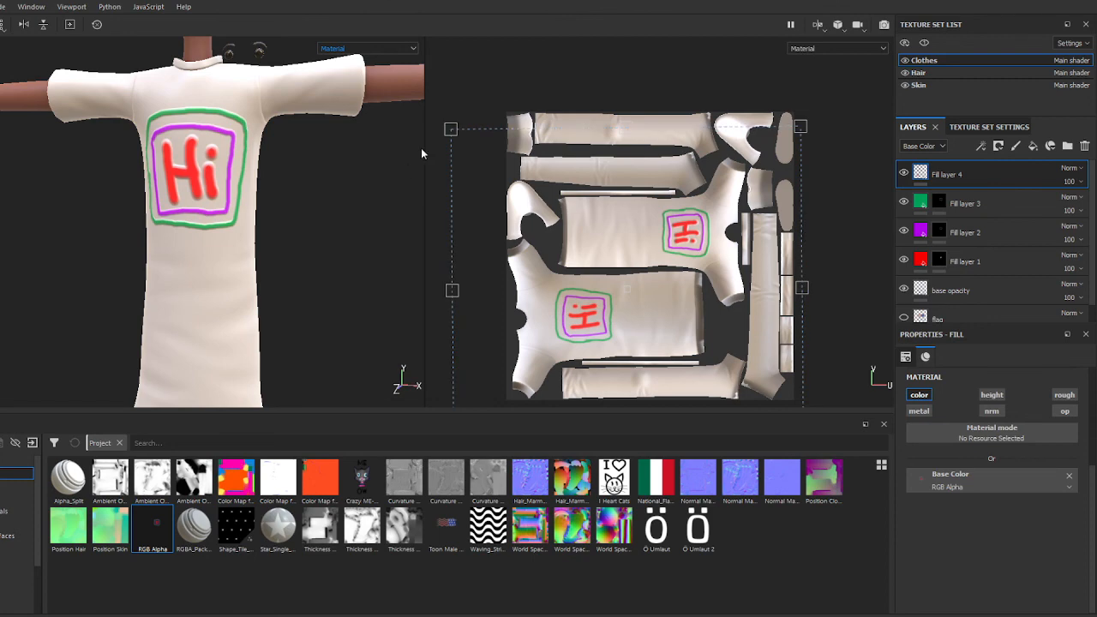
Step: Briefly test the height channel on Fill layer 4, turn it off again and frame the character's front
mouse_move(41, 171)
left_mouse_down("alt")
mouse_move(167, 163)
mouse_move(103, 172)
left_mouse_up("alt")
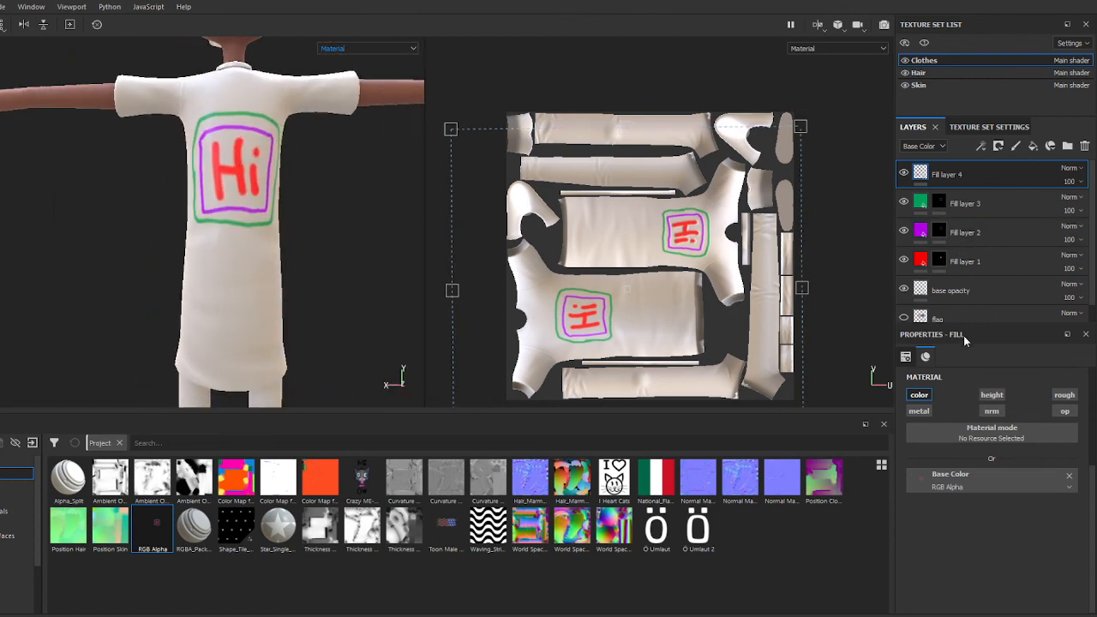
left_click(991, 395)
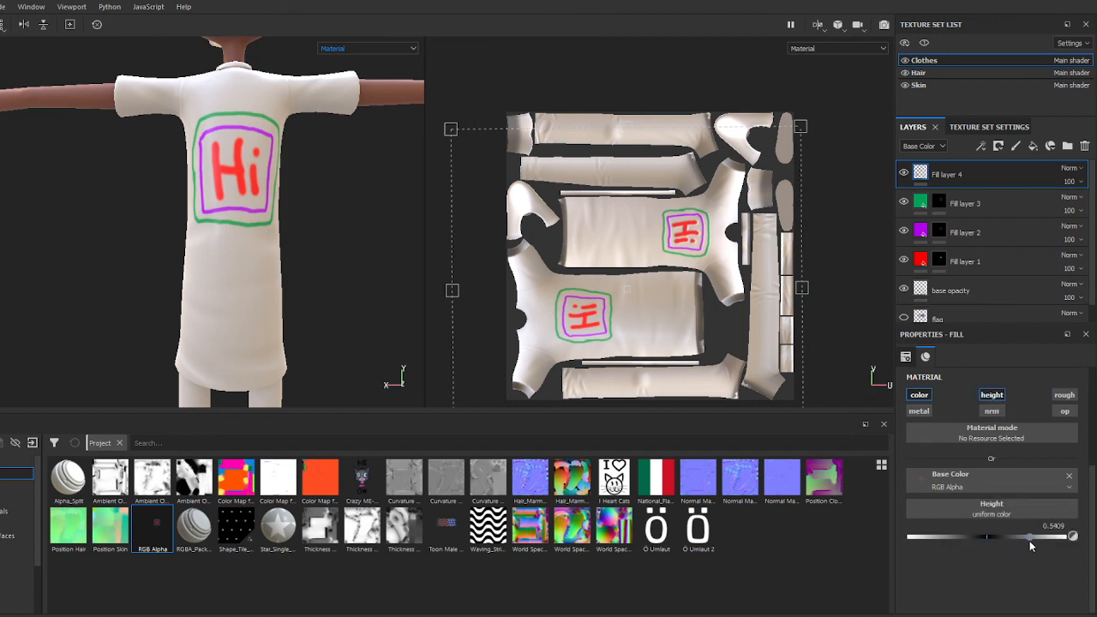
left_click_drag(1030, 538, 1008, 537)
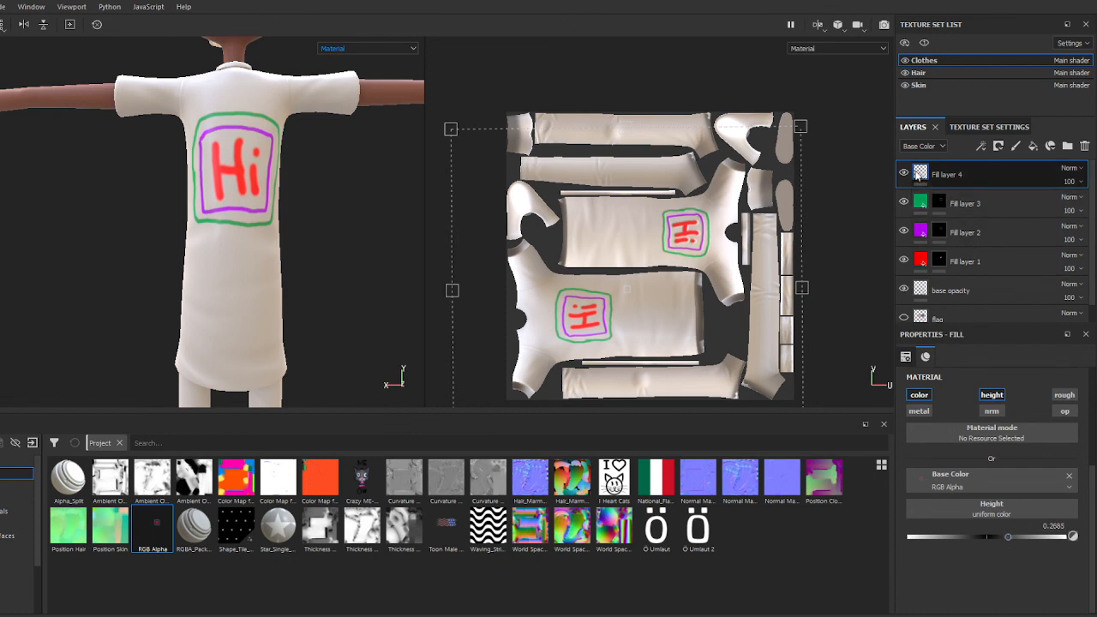
mouse_move(919, 172)
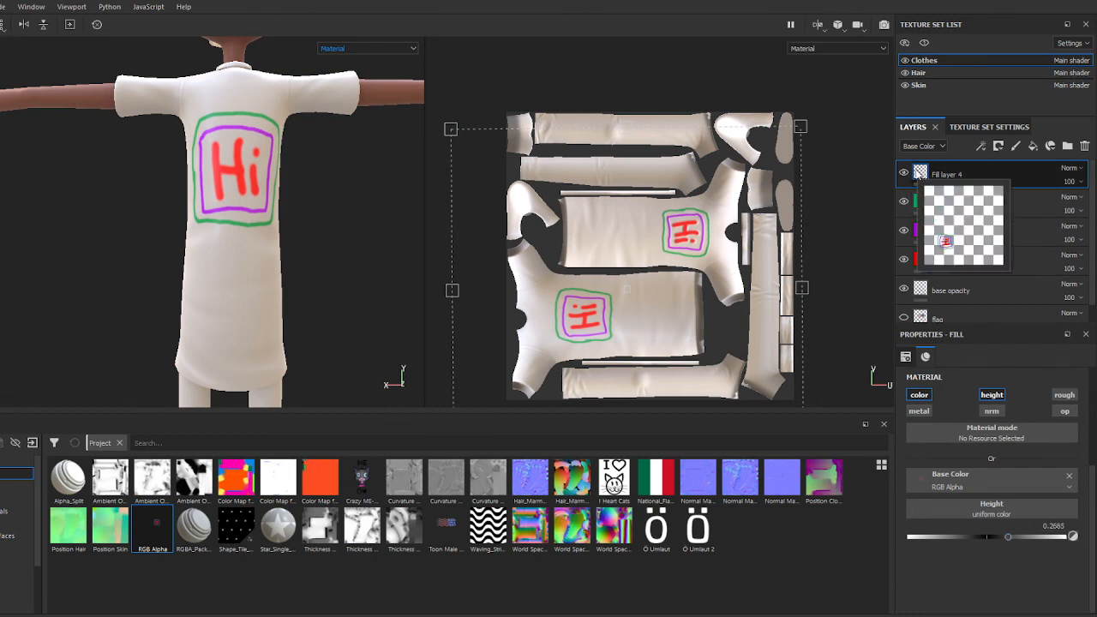
mouse_move(478, 252)
left_mouse_down("alt")
mouse_move(474, 200)
mouse_move(463, 197)
left_mouse_up("alt")
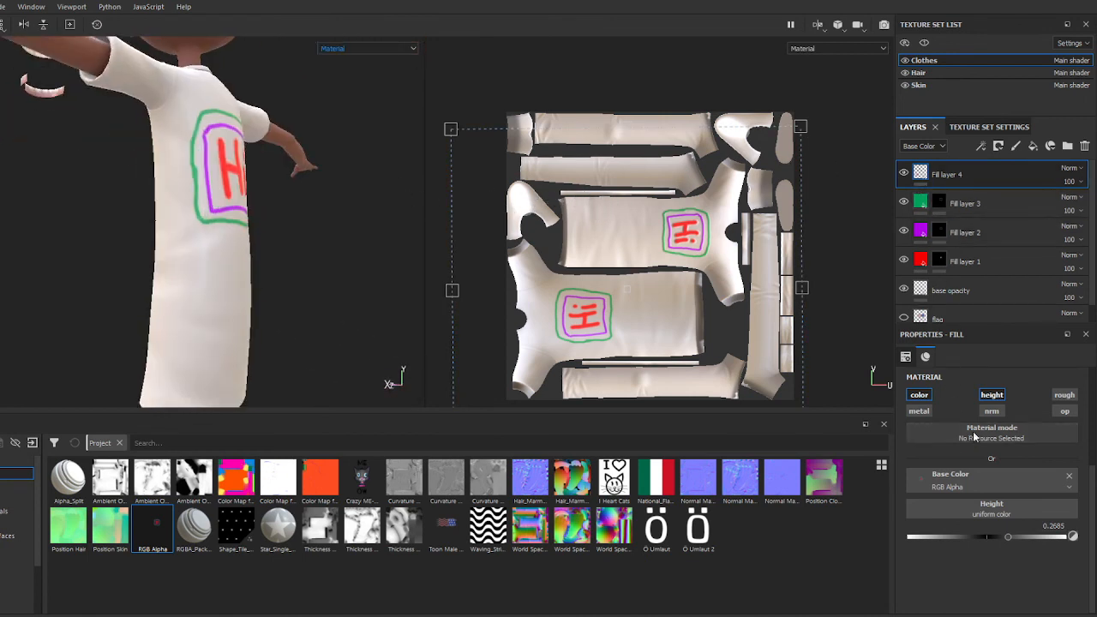
left_click(992, 394)
left_click_drag(257, 214, 495, 255, "alt")
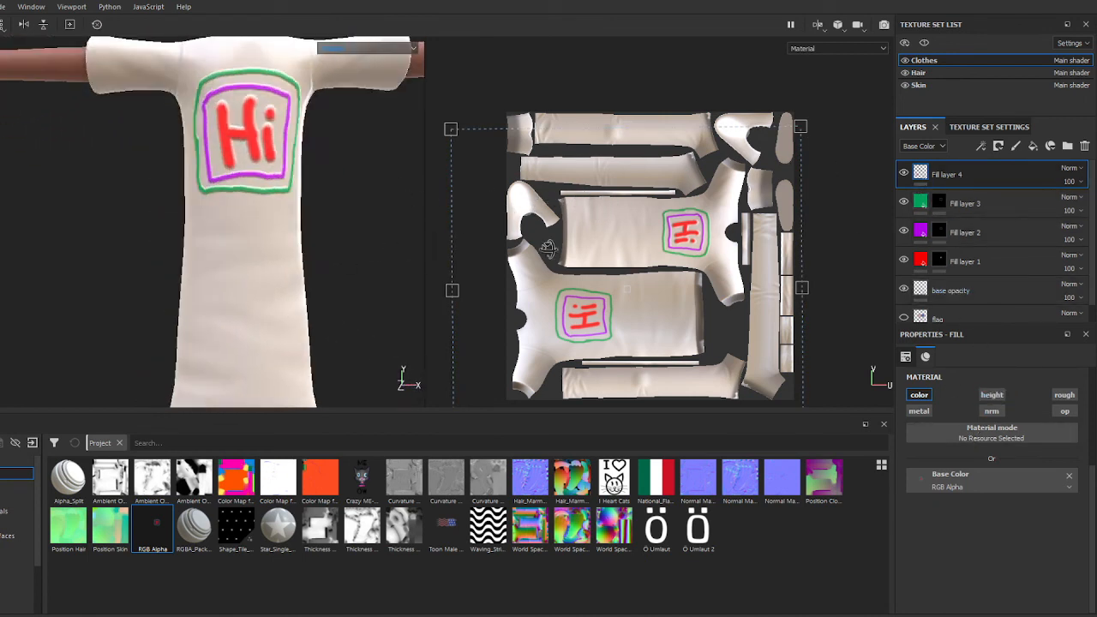
left_click_drag(310, 242, 285, 254, "alt")
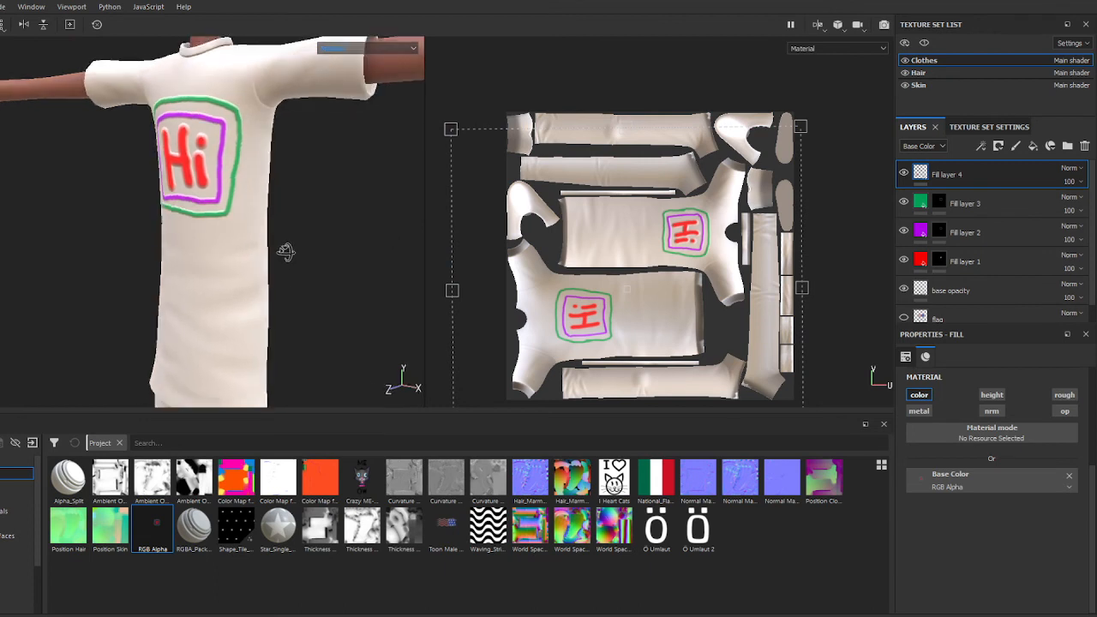
Step: View the Clothes channel list, return to the layer stack and inspect Fill layers 1, 2 and 3
left_click(982, 126)
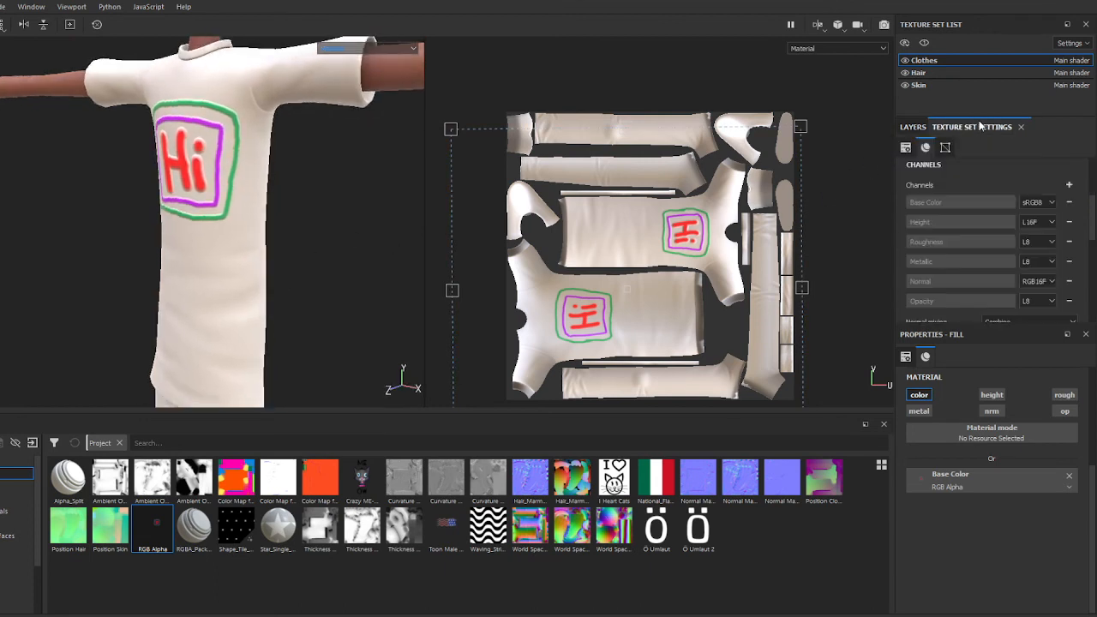
scroll(983, 221, "down", 3)
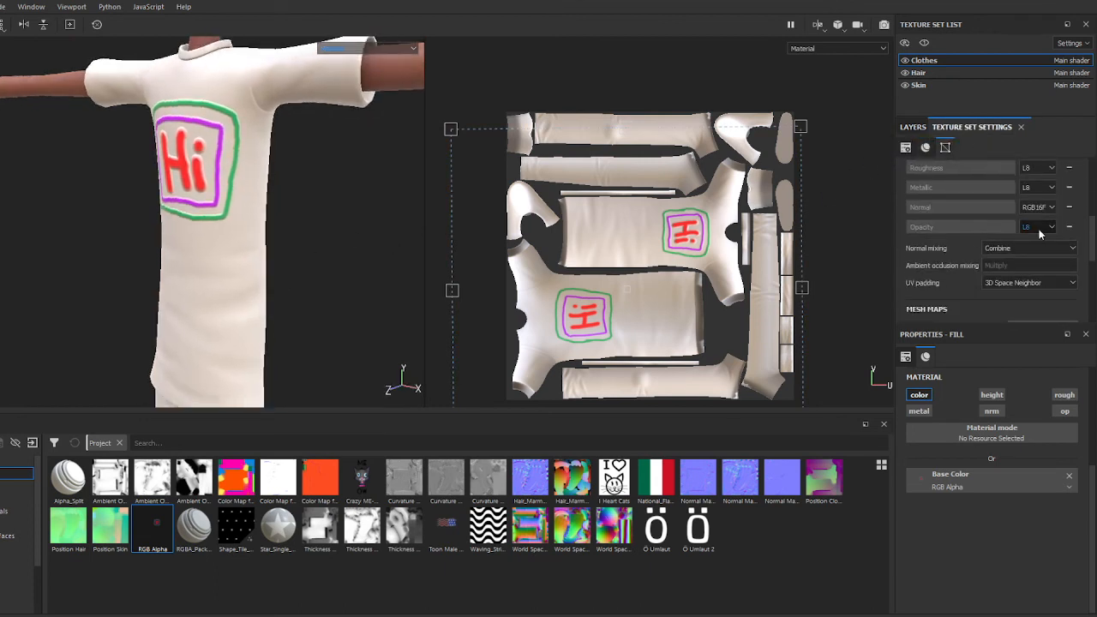
scroll(1038, 229, "up", 3)
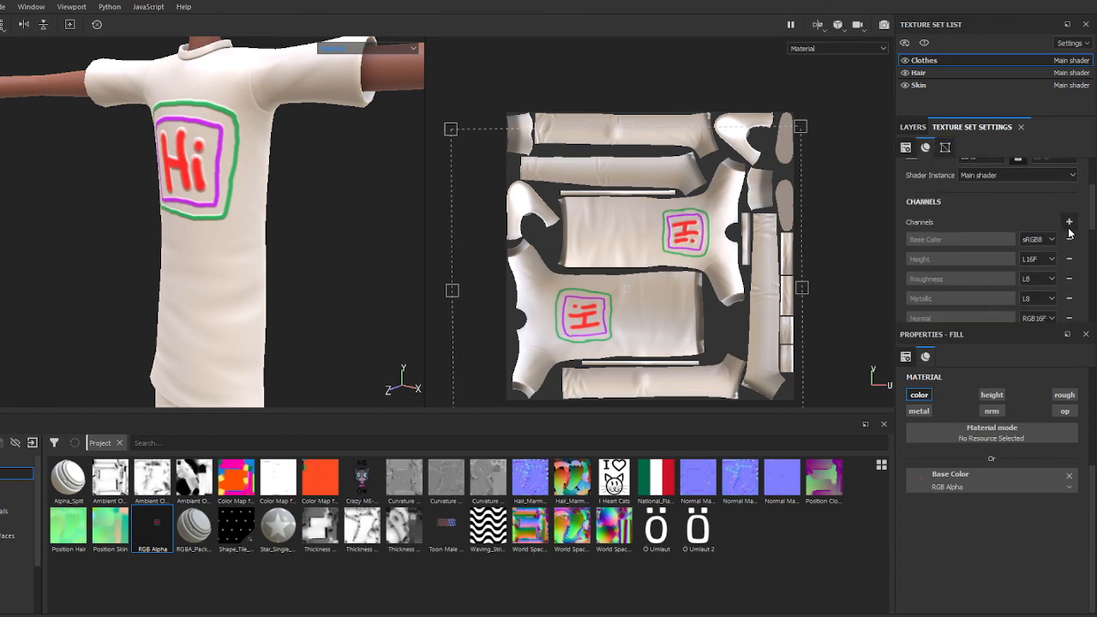
left_click(913, 126)
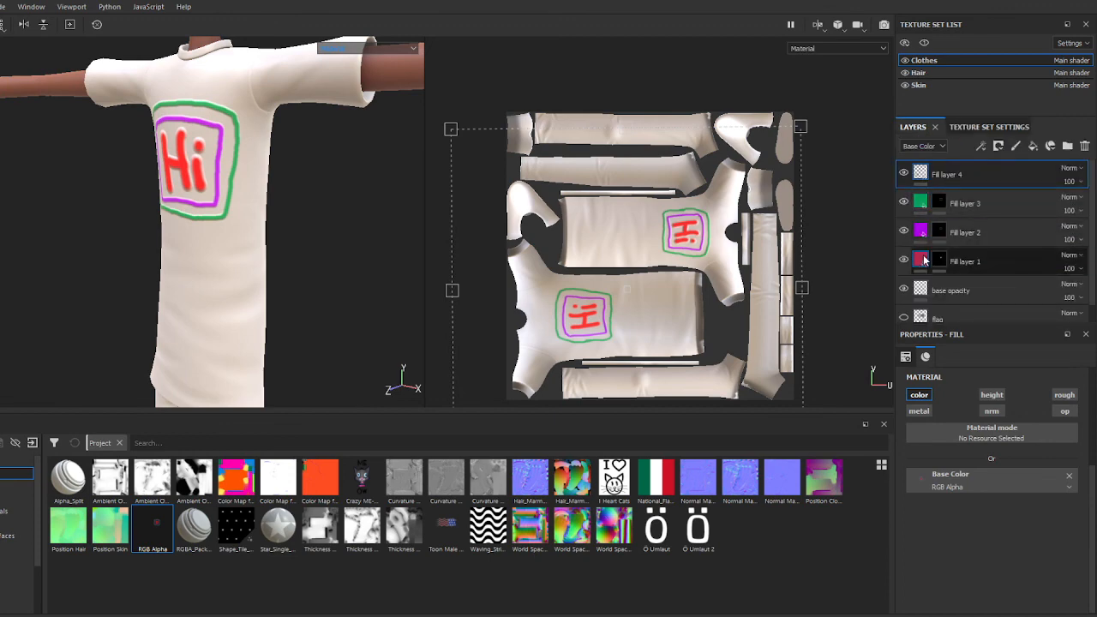
left_click(925, 261)
left_click(925, 232)
left_click(927, 208)
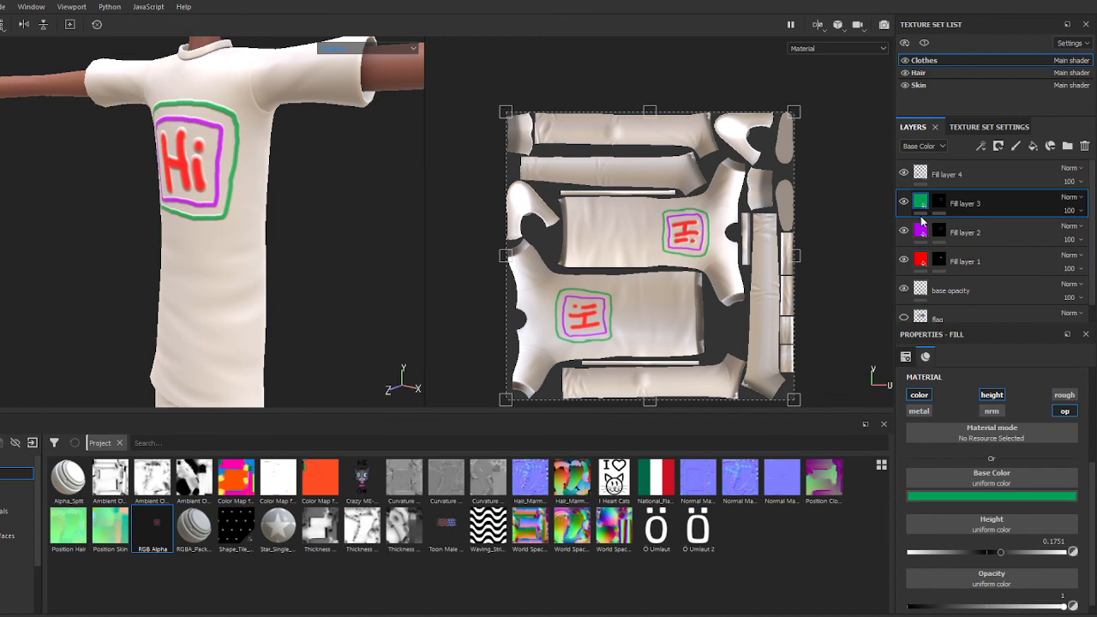
left_click(924, 261)
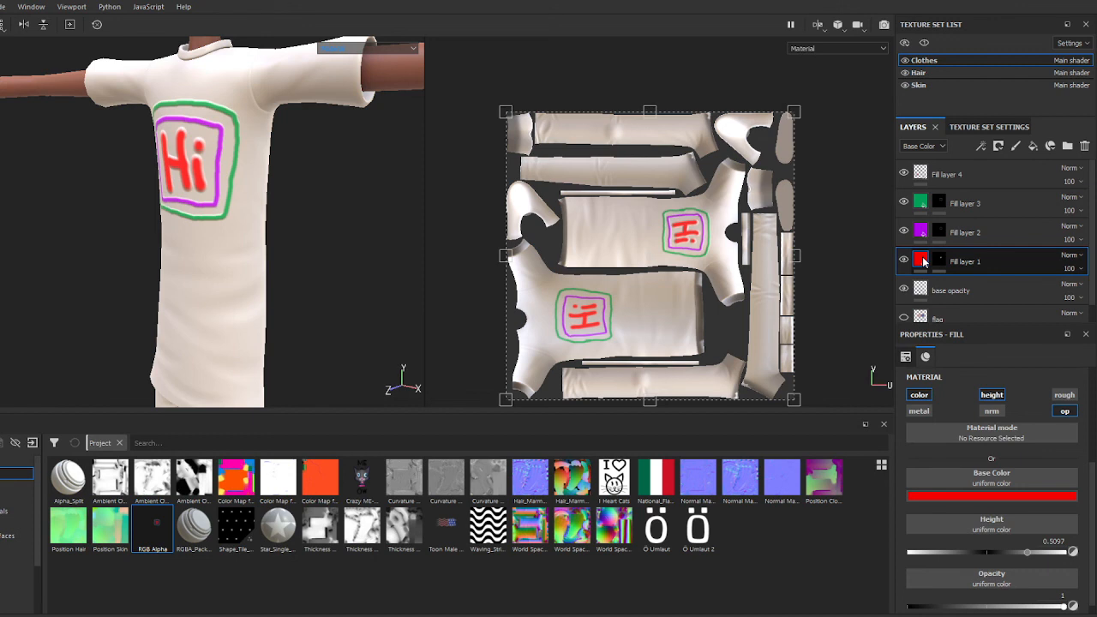
left_click(924, 232)
left_click(924, 261)
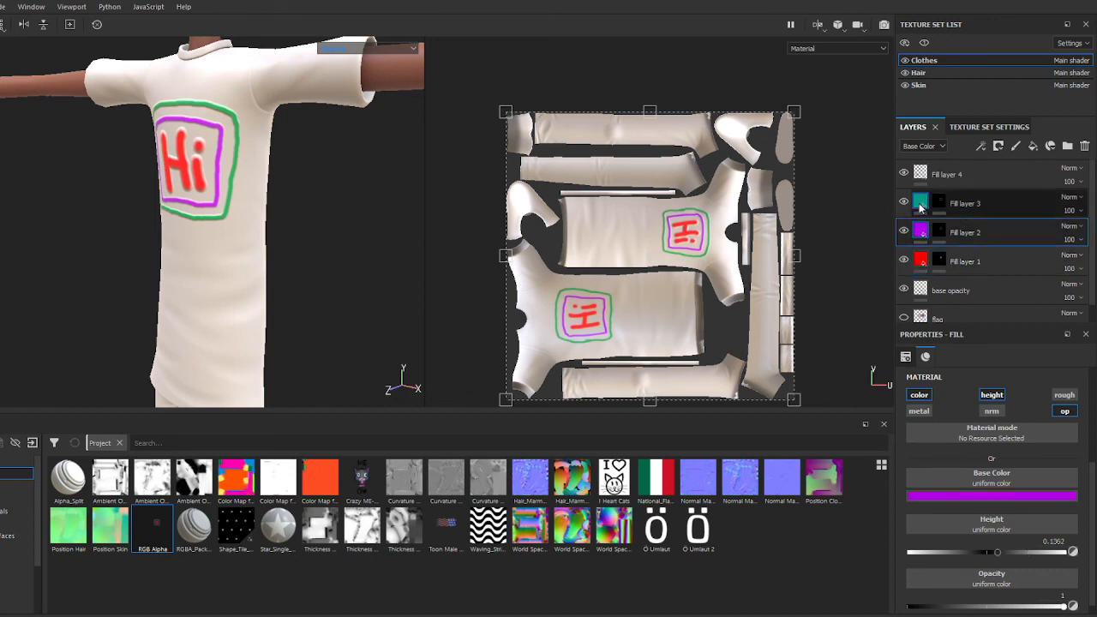
left_click(922, 233)
left_click(924, 261)
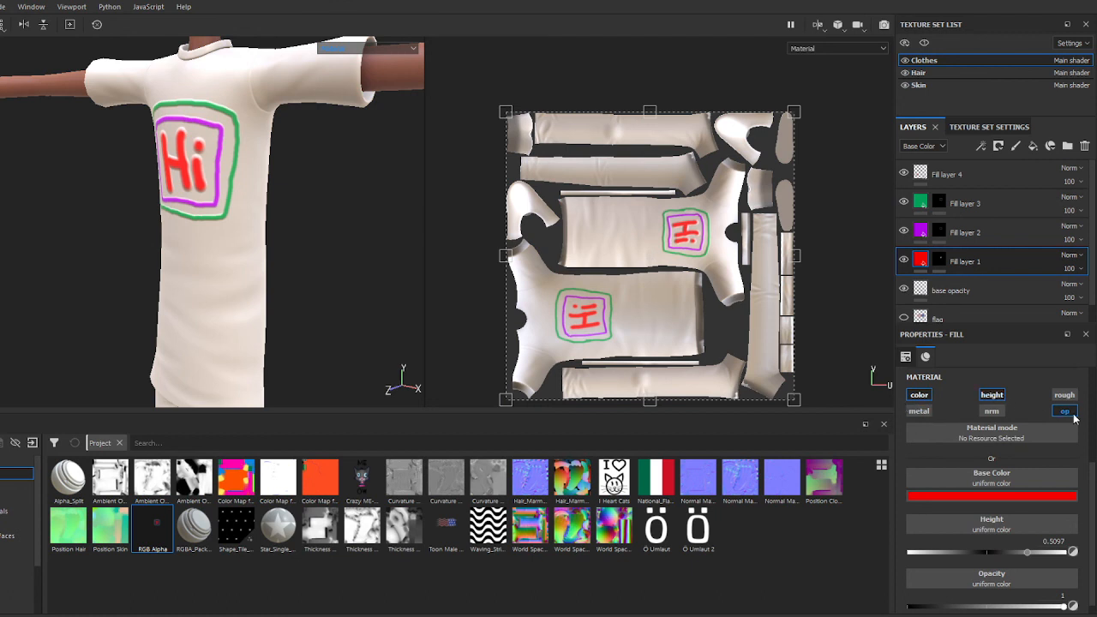
Step: Toggle Fill layer 1's opacity channel off and back on, then select Fill layers 2 and 3
left_click(1065, 411)
left_click(1065, 412)
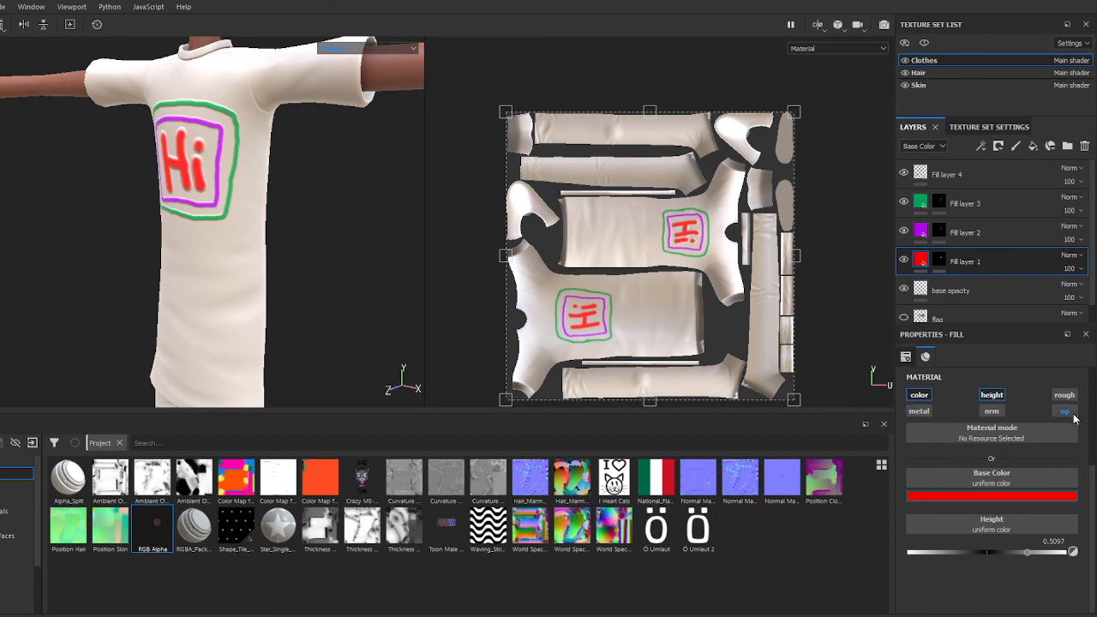
left_click(1066, 411)
left_click(924, 233)
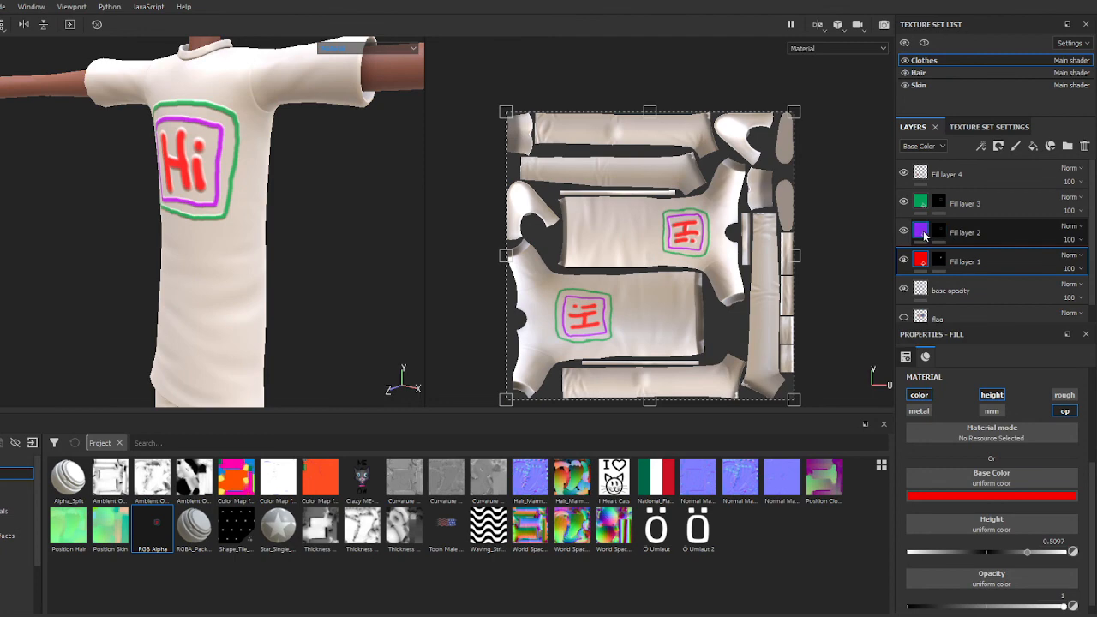
left_click(923, 205)
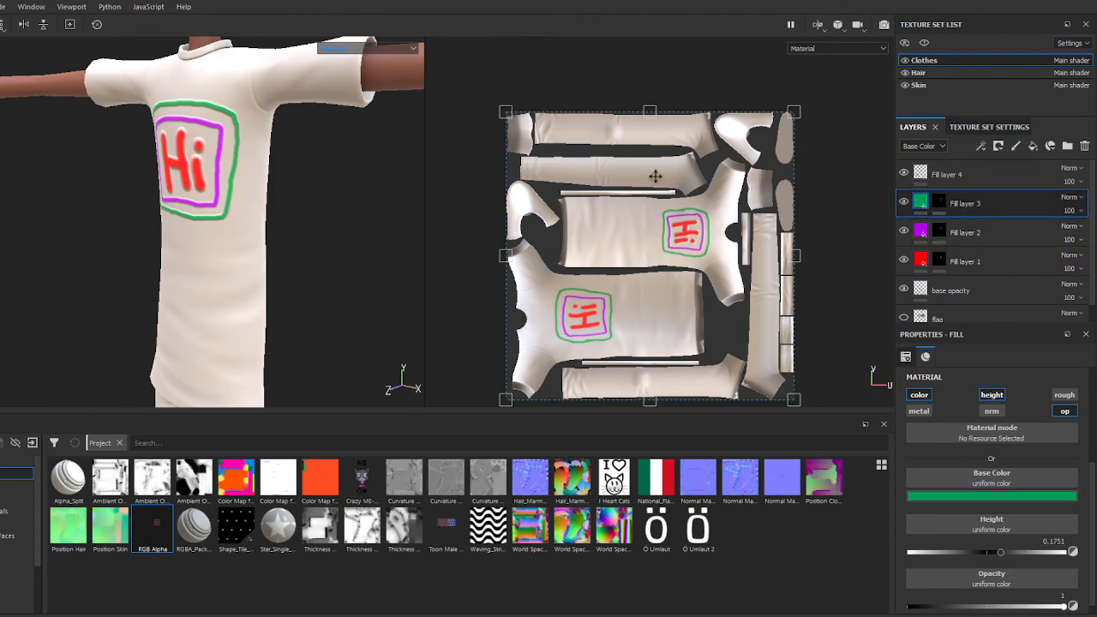
Step: In the 'opacity only' export template, add a Grayscale output map fed by Opacity as Gray Channel
key("ctrl+shift+e")
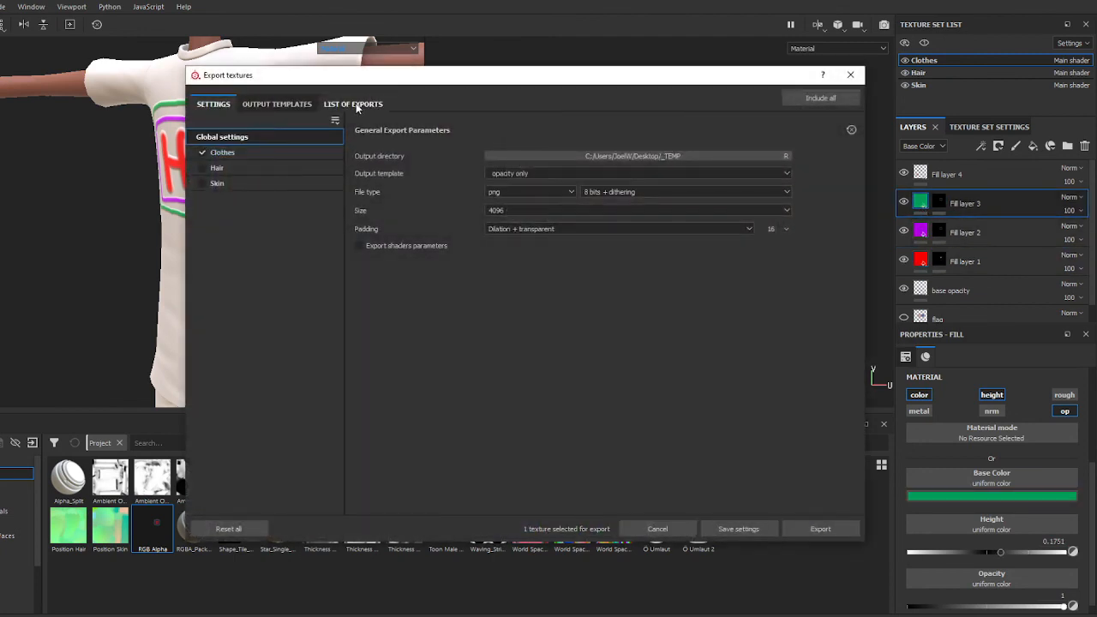
left_click(275, 103)
left_click(240, 384)
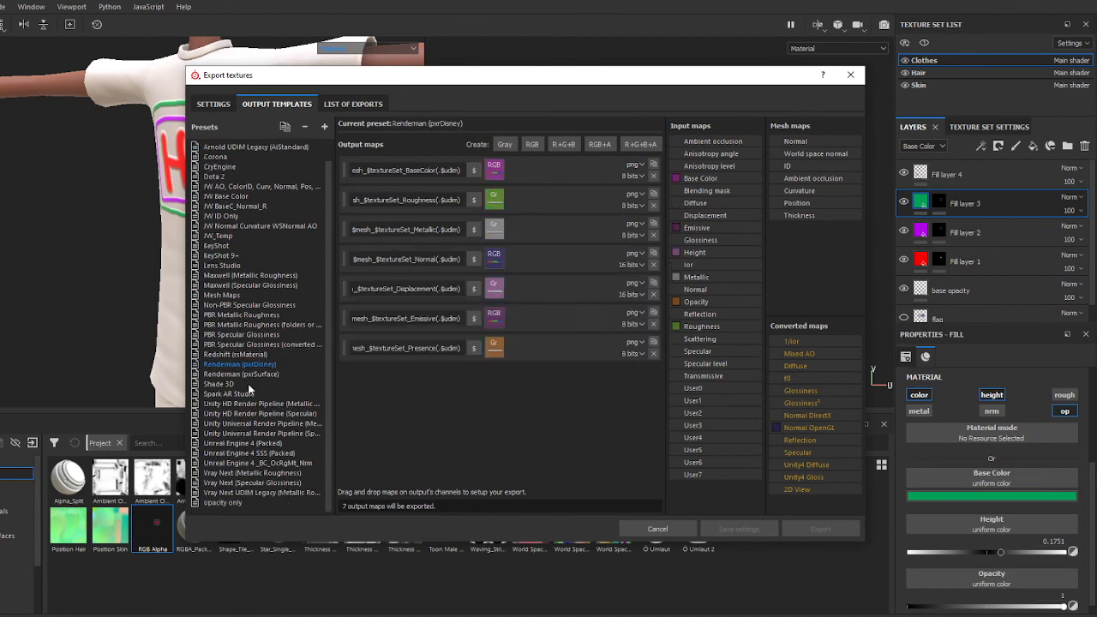
left_click(223, 503)
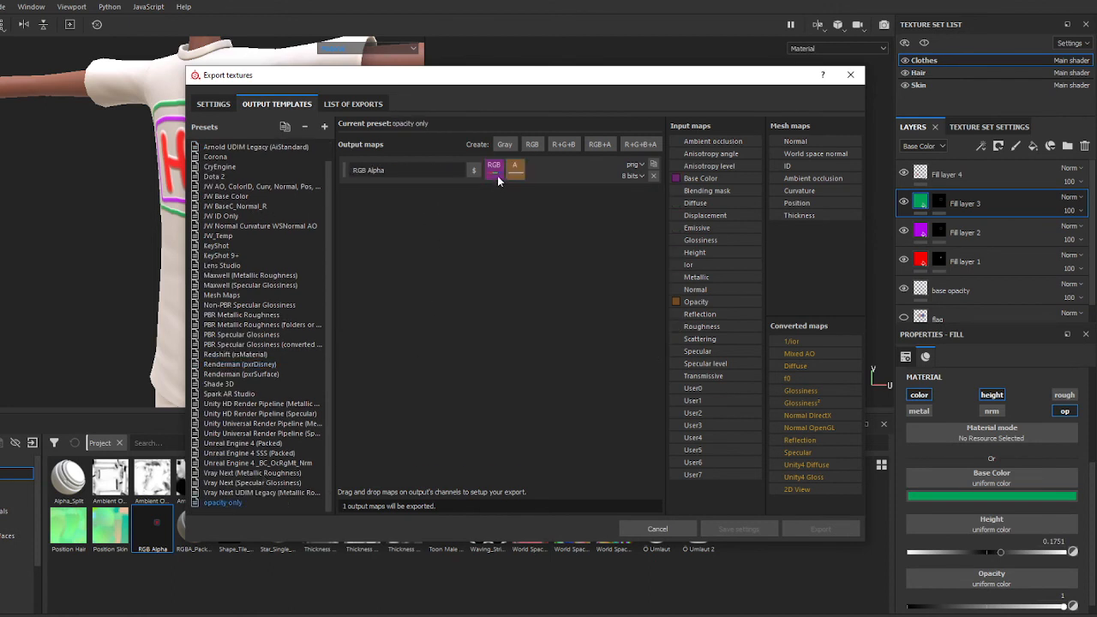
left_click(375, 170)
left_click(504, 144)
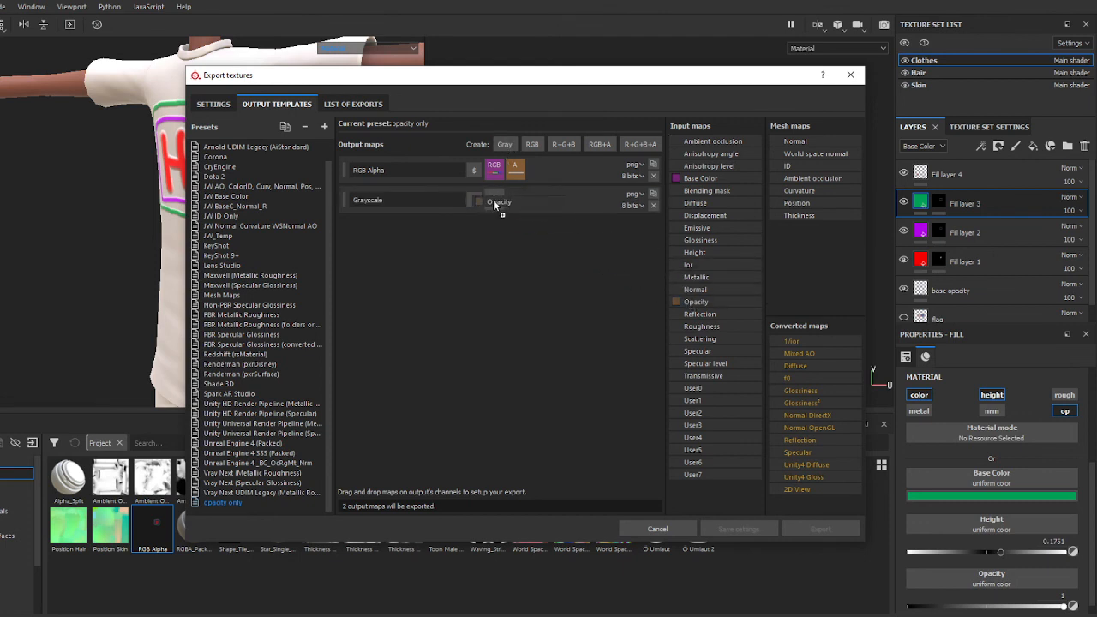
left_click_drag(690, 300, 493, 200)
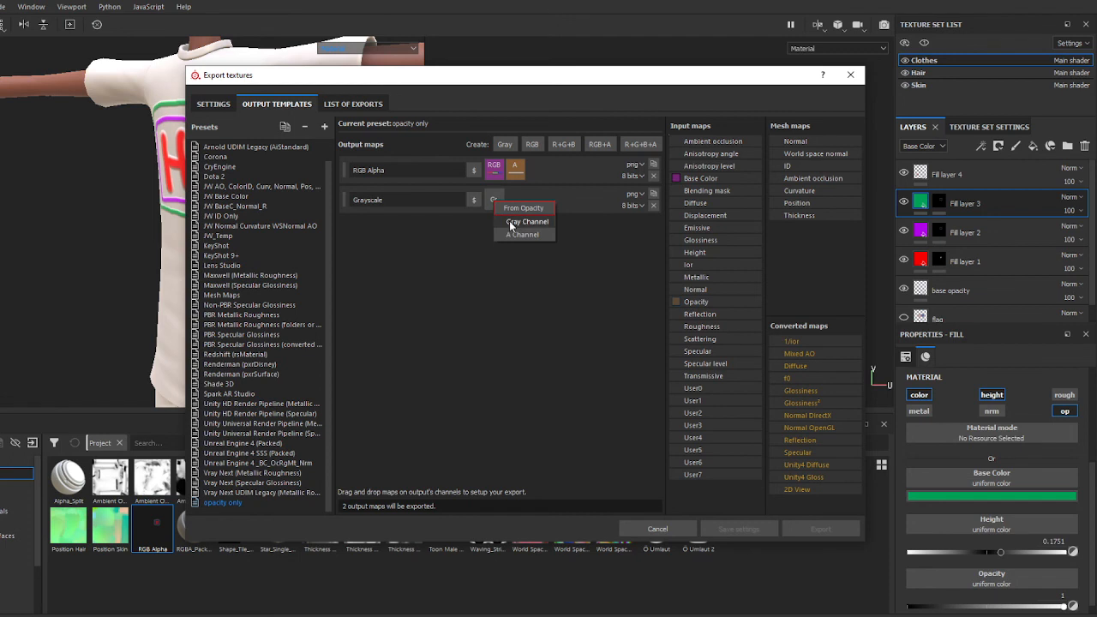
left_click(509, 220)
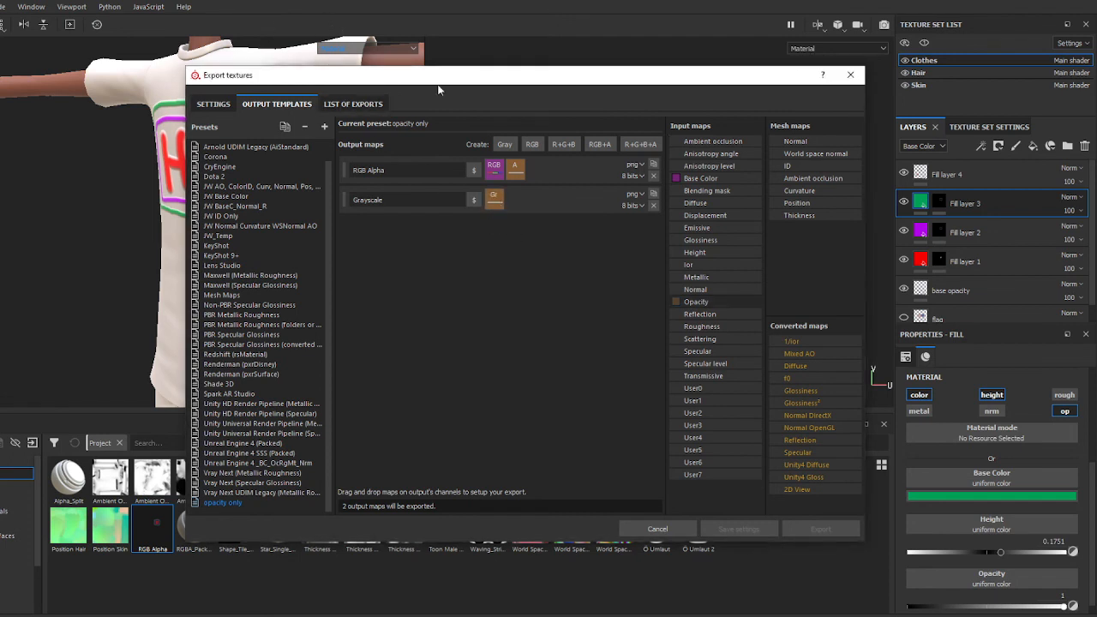
Step: Close the export window and set the viewport display mode from Material to Opacity
left_click(657, 529)
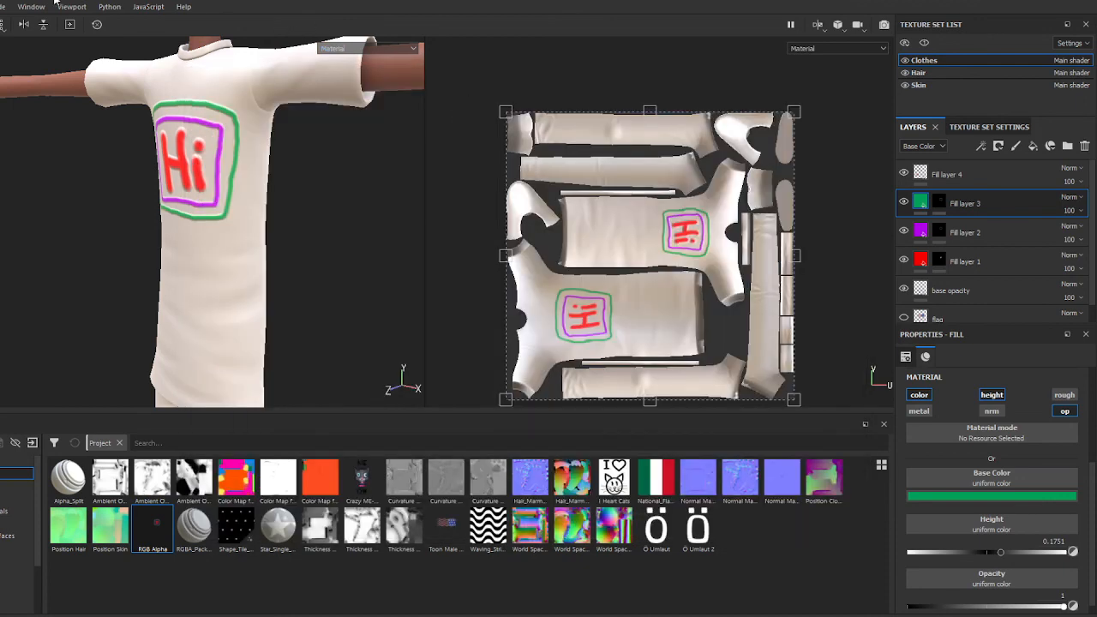
left_click(369, 48)
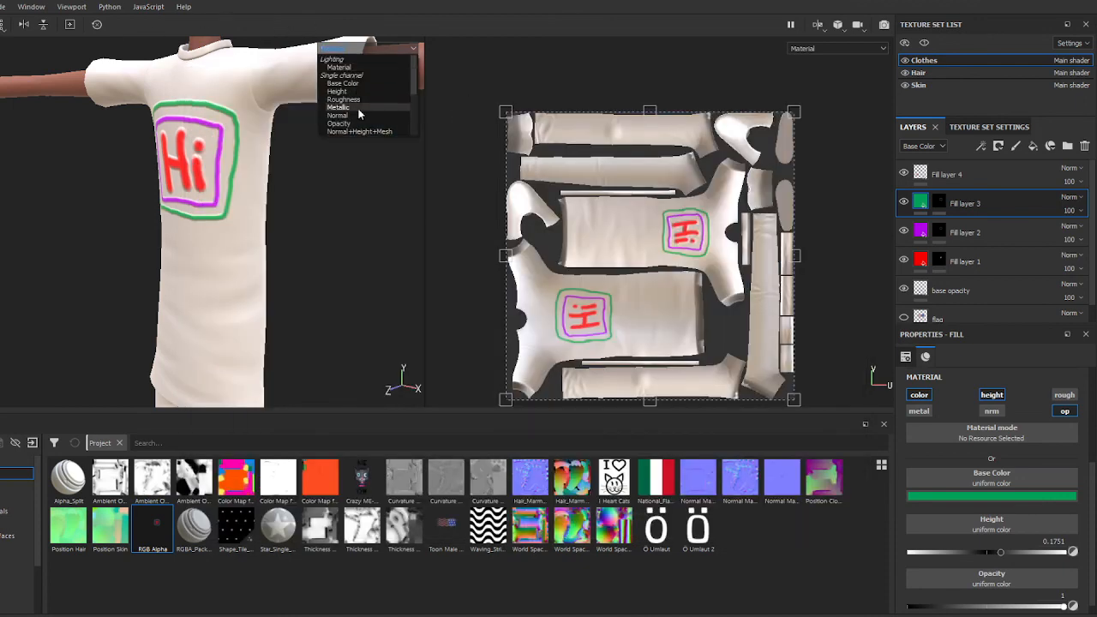
left_click(360, 124)
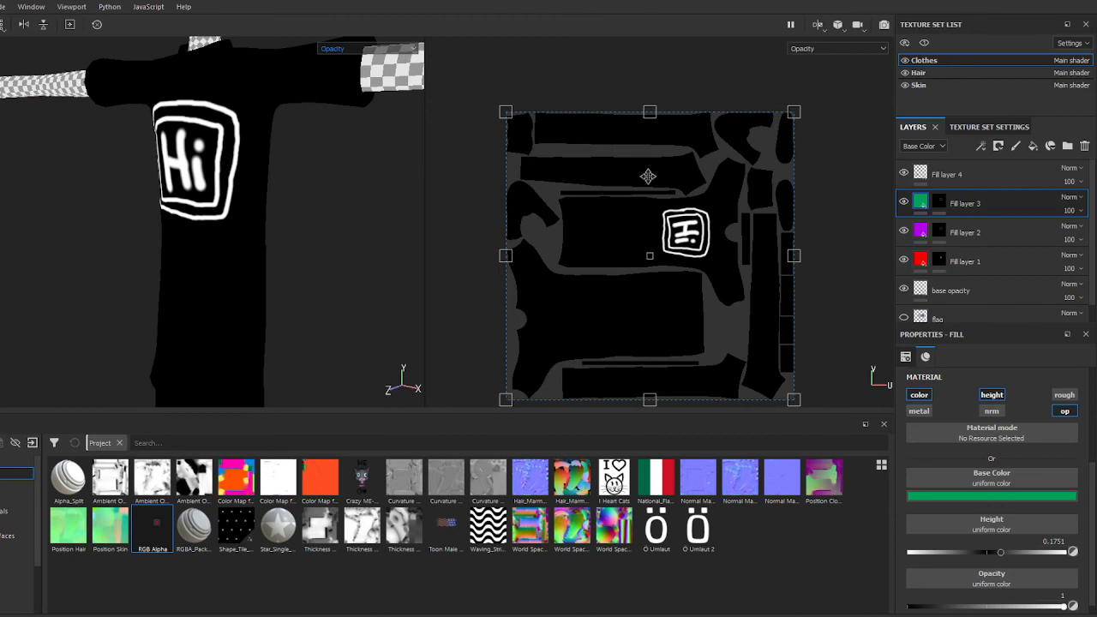
middle_click_drag(720, 128, 717, 84)
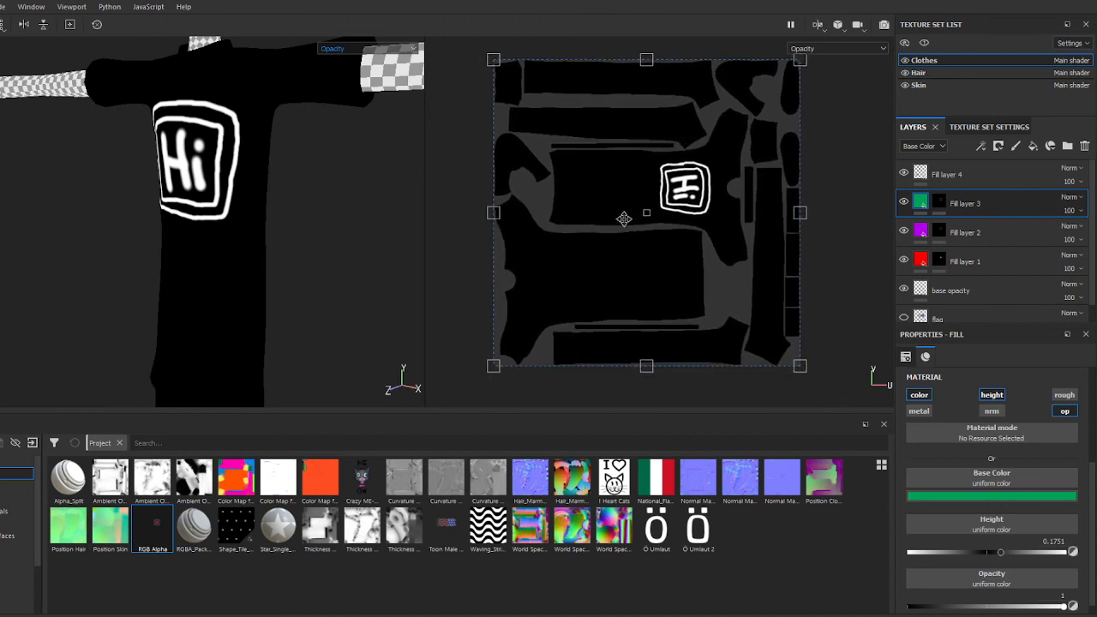